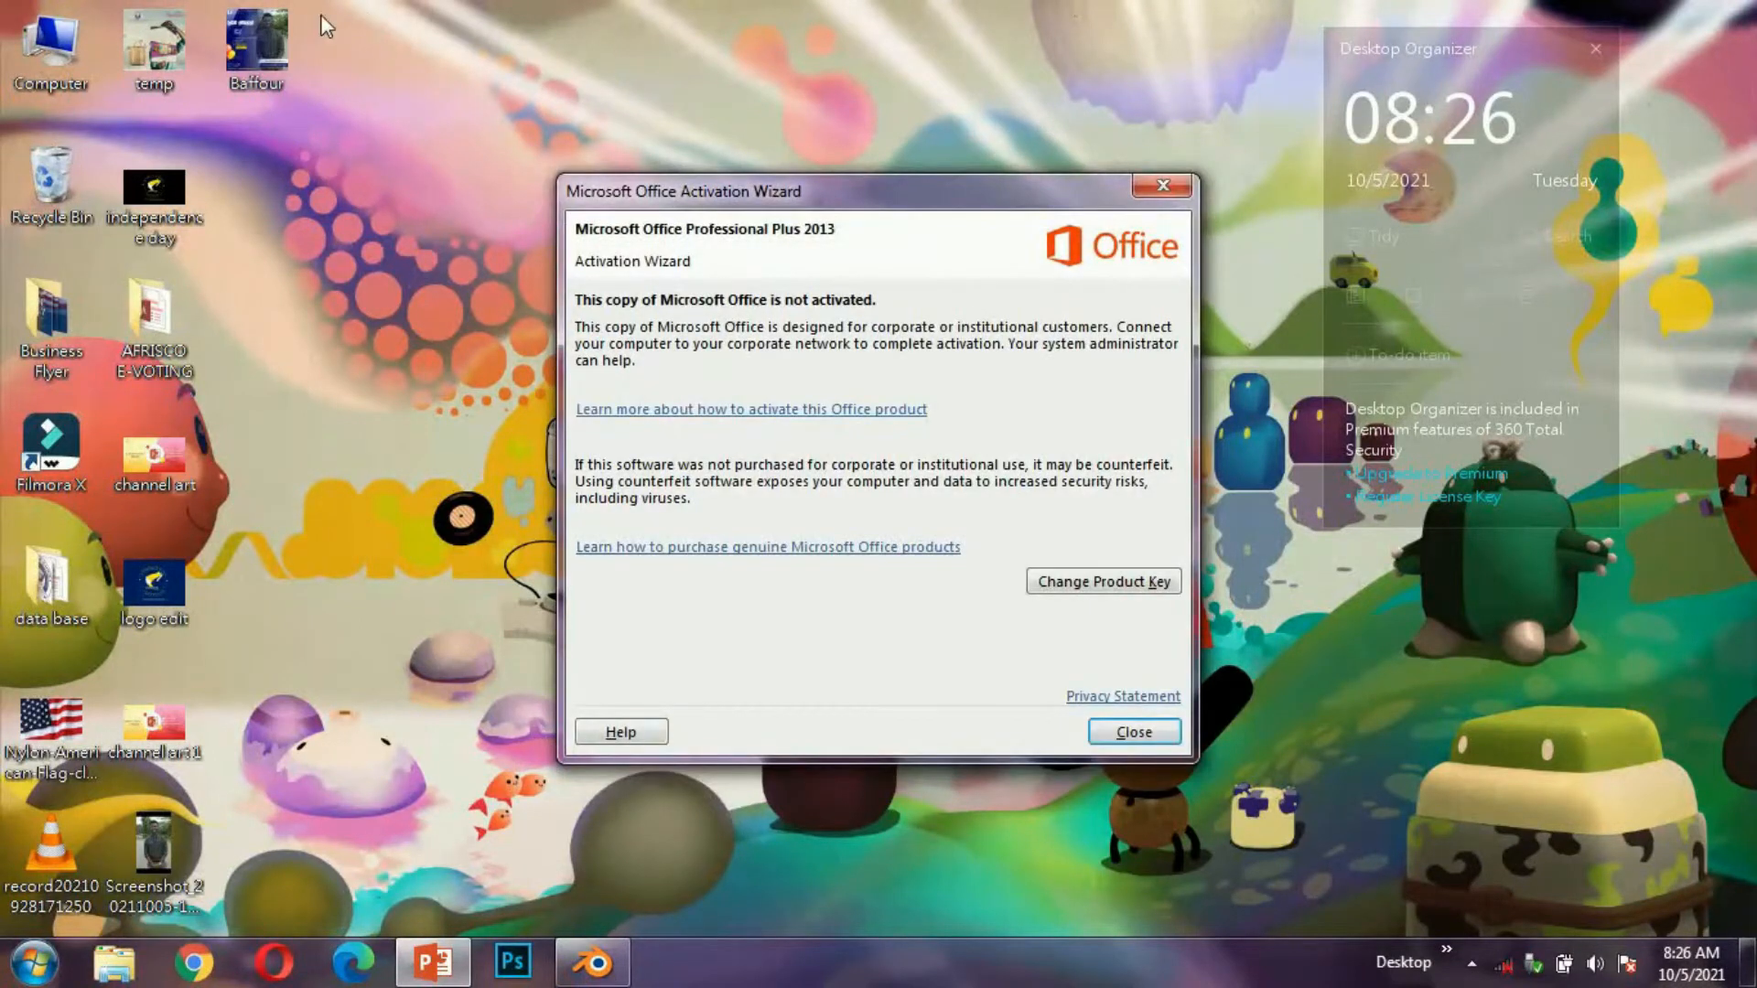
# - Create a blank PowerPoint presentation and delete the title and subtitle placeholders from its first slide
pyautogui.click(1162, 185)
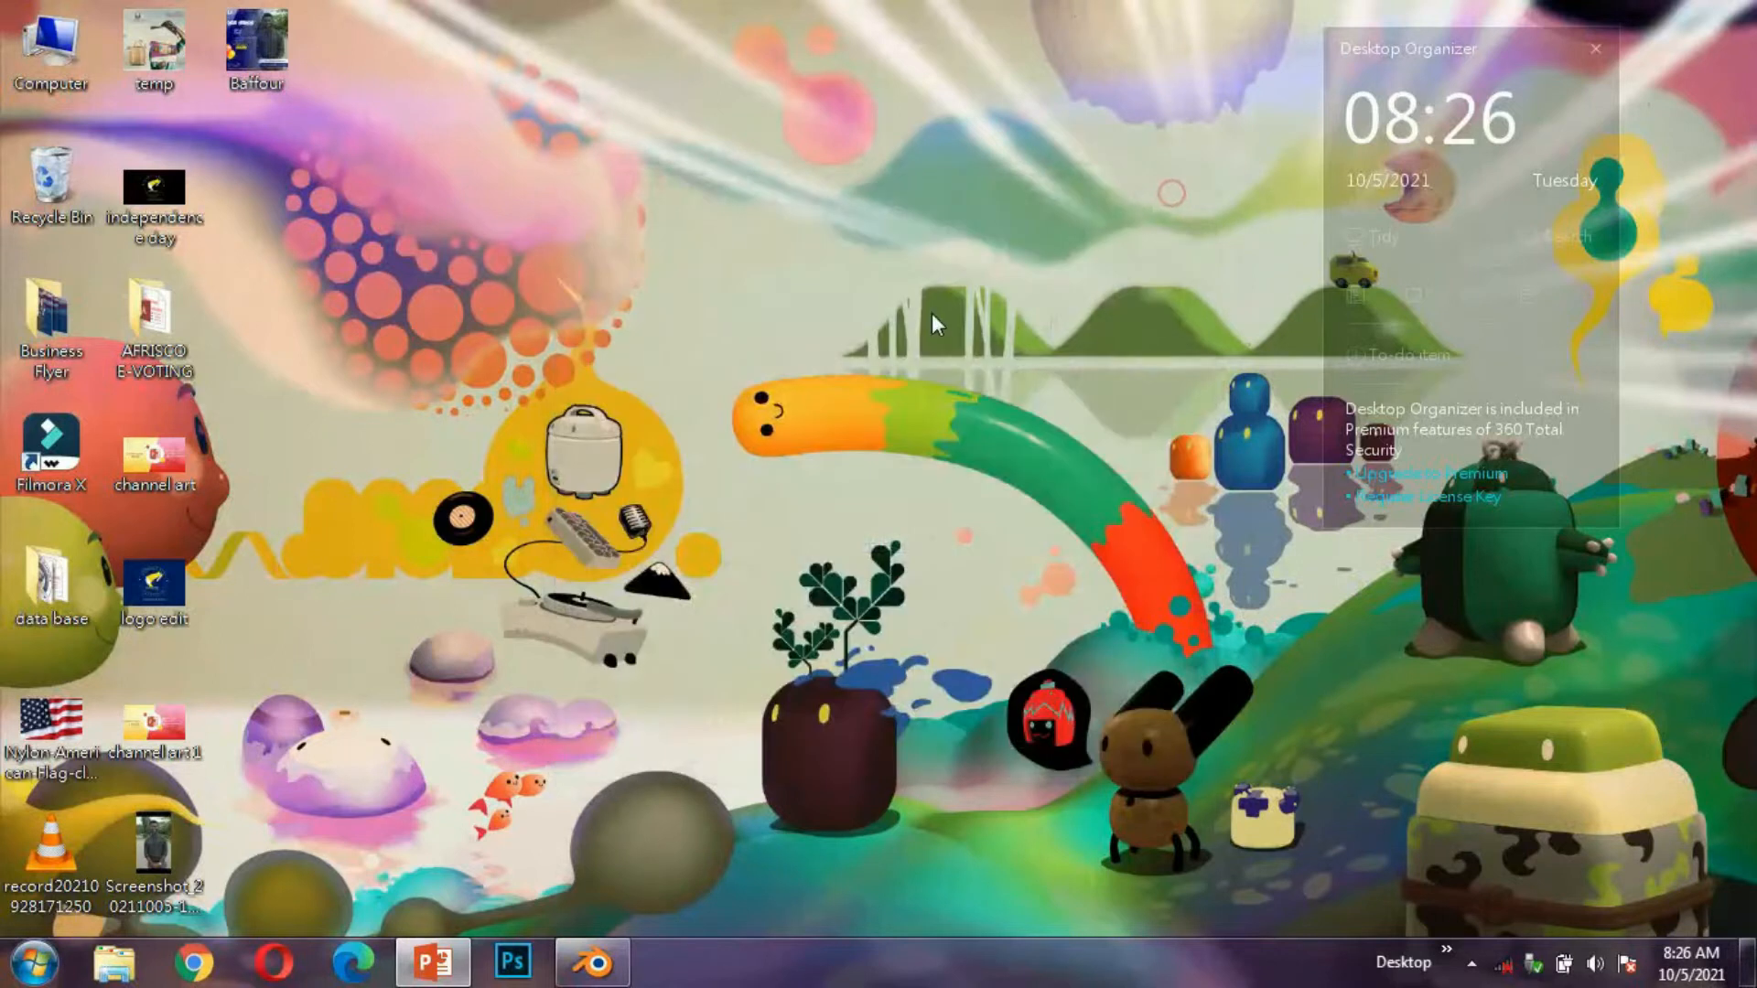
pyautogui.moveTo(435, 977)
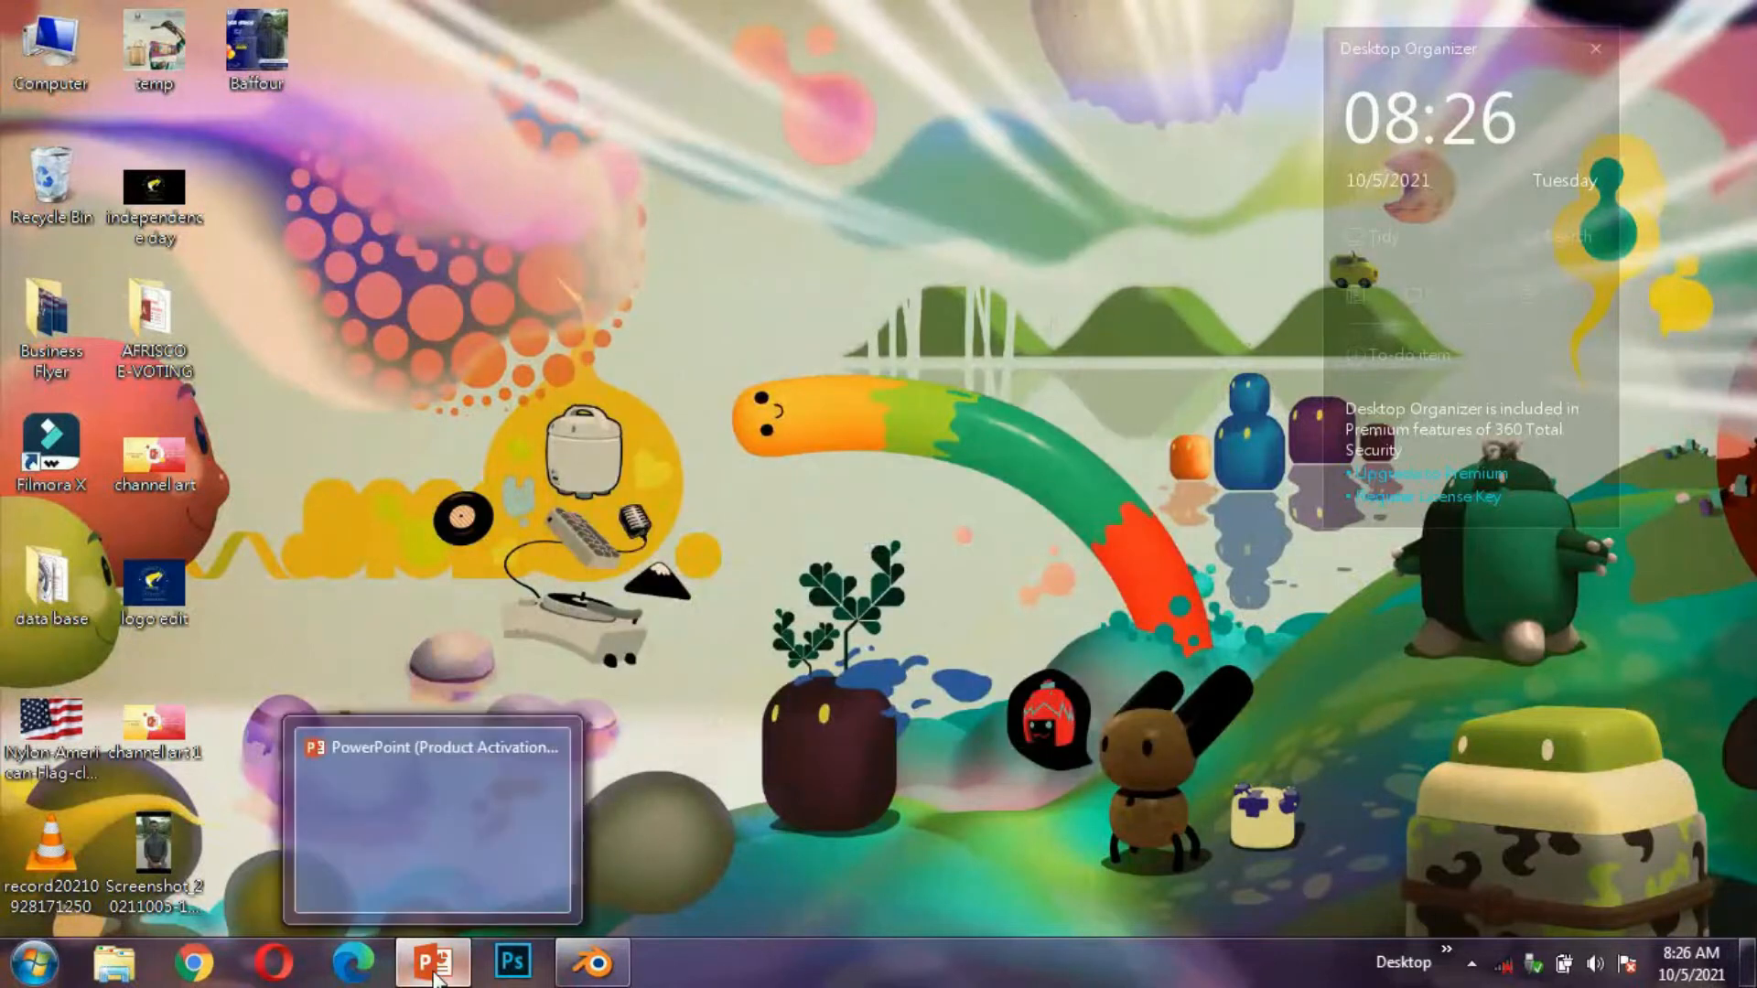
pyautogui.click(452, 844)
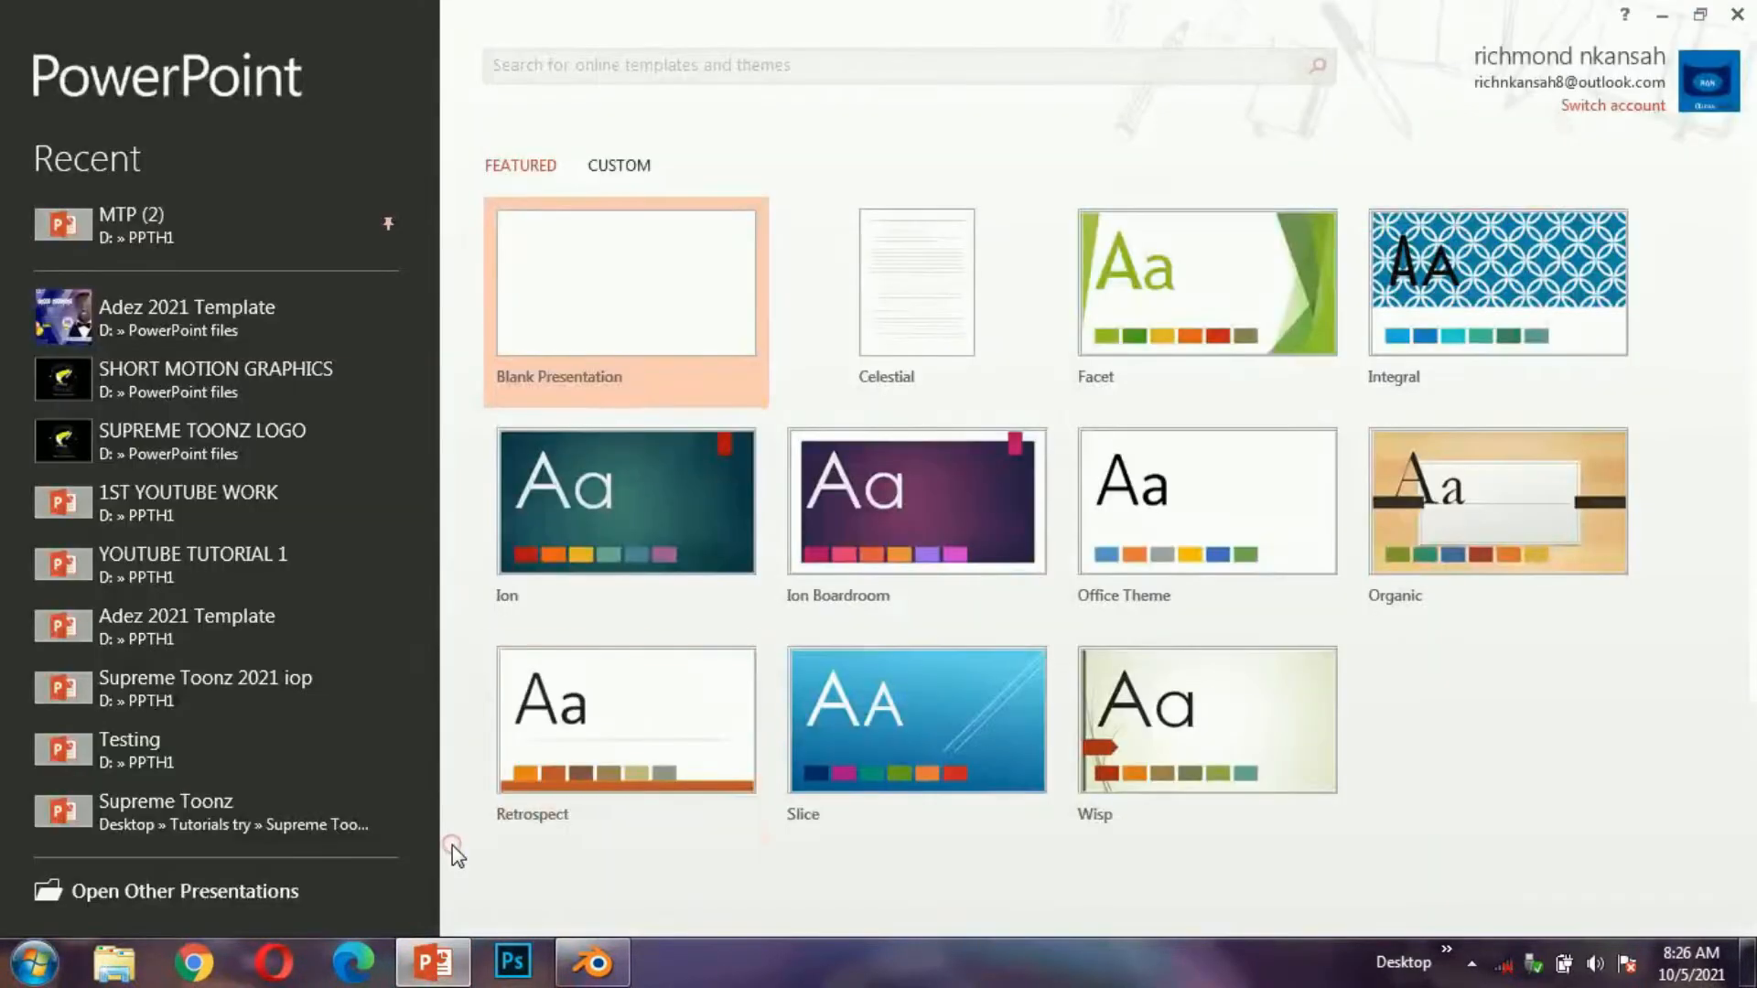
pyautogui.click(613, 296)
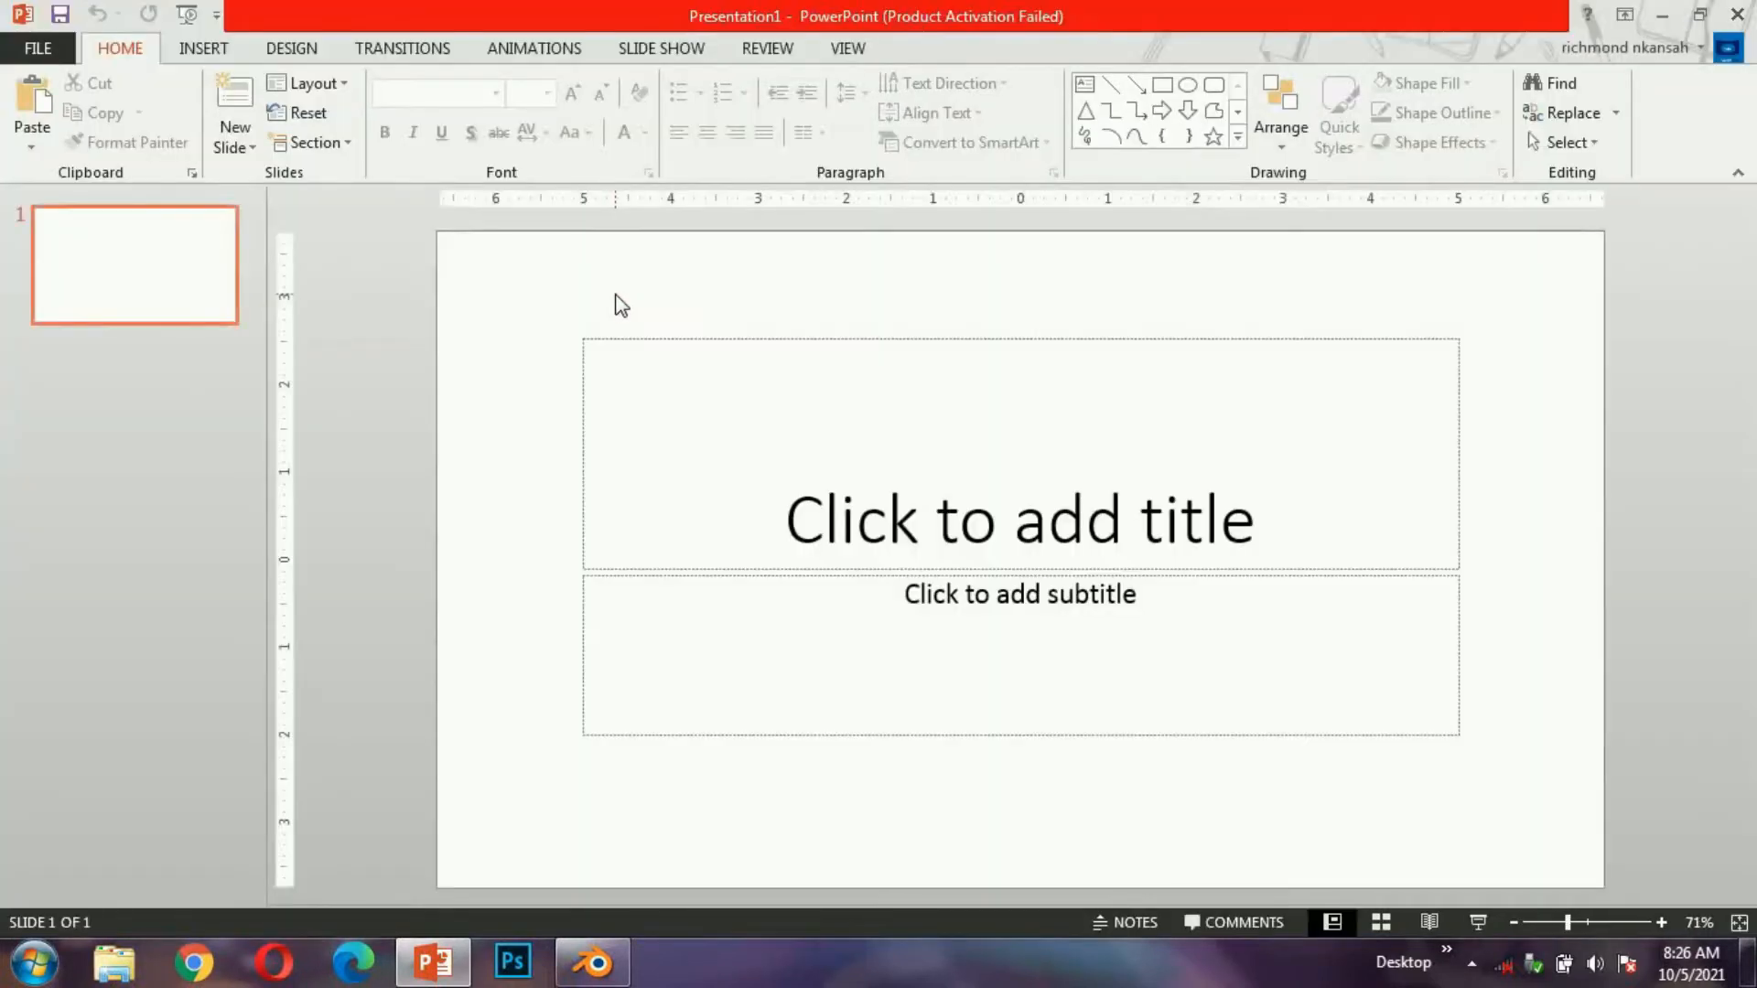
pyautogui.moveTo(506, 290)
pyautogui.mouseDown()
pyautogui.moveTo(592, 365)
pyautogui.moveTo(1670, 789)
pyautogui.moveTo(1716, 883)
pyautogui.mouseUp()
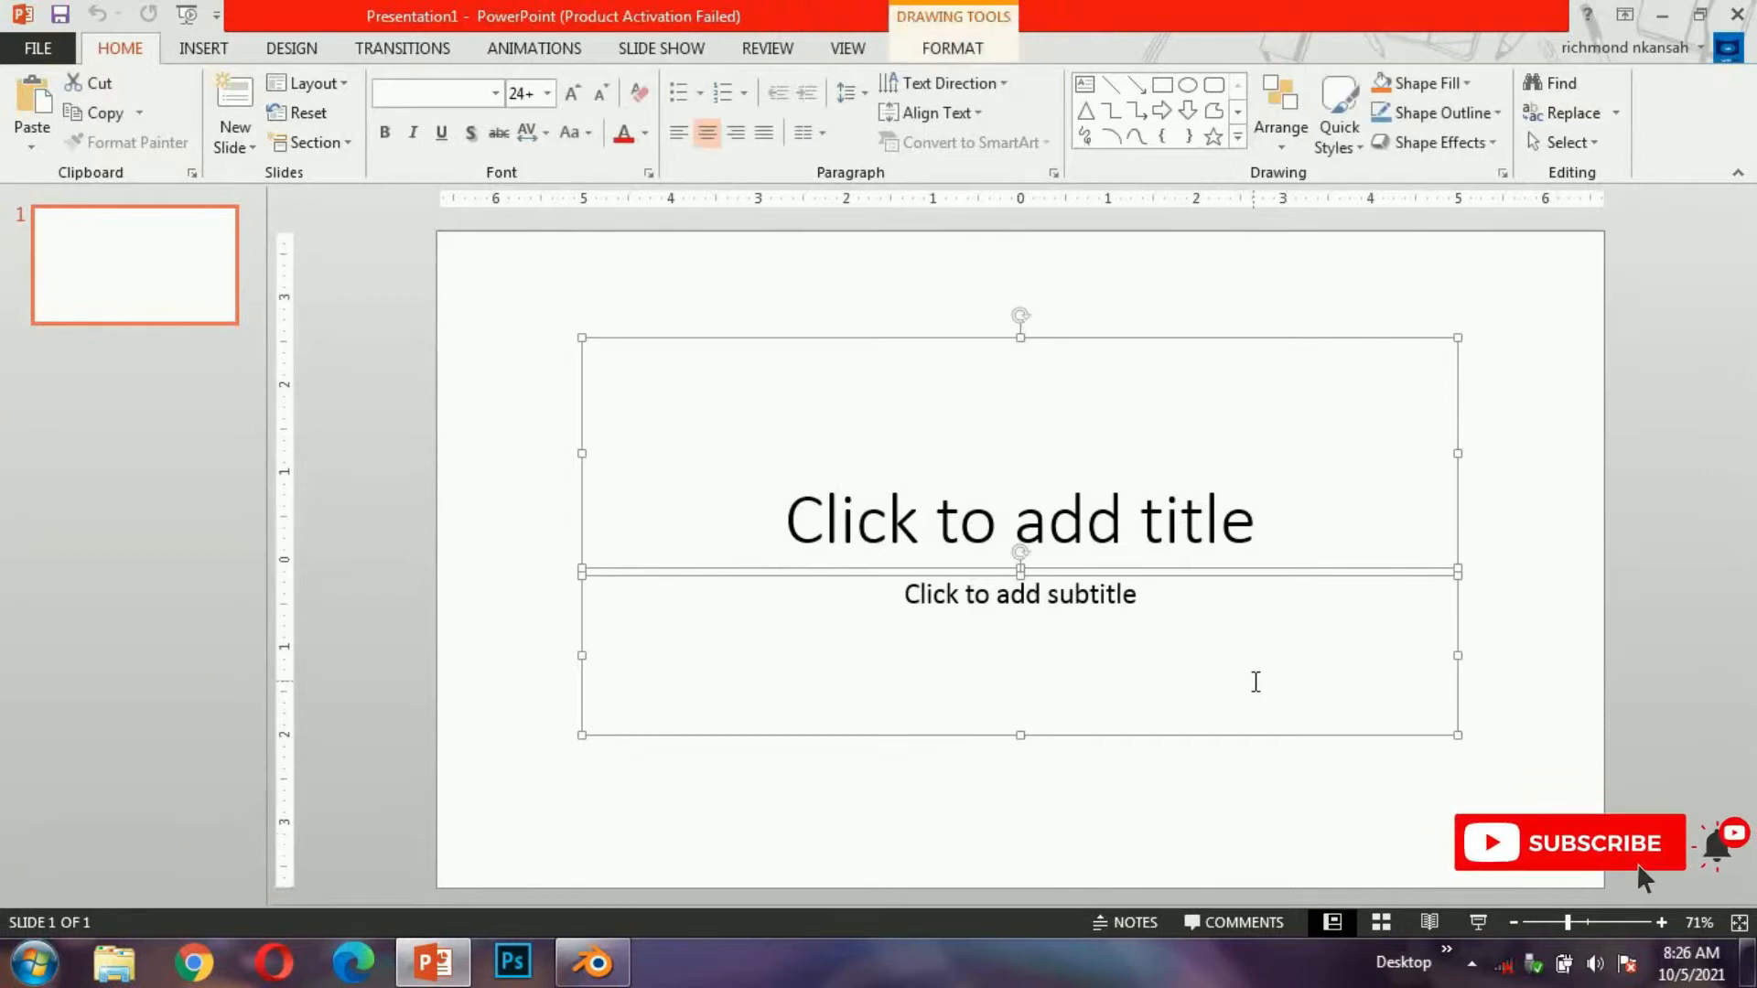
pyautogui.press('Delete')
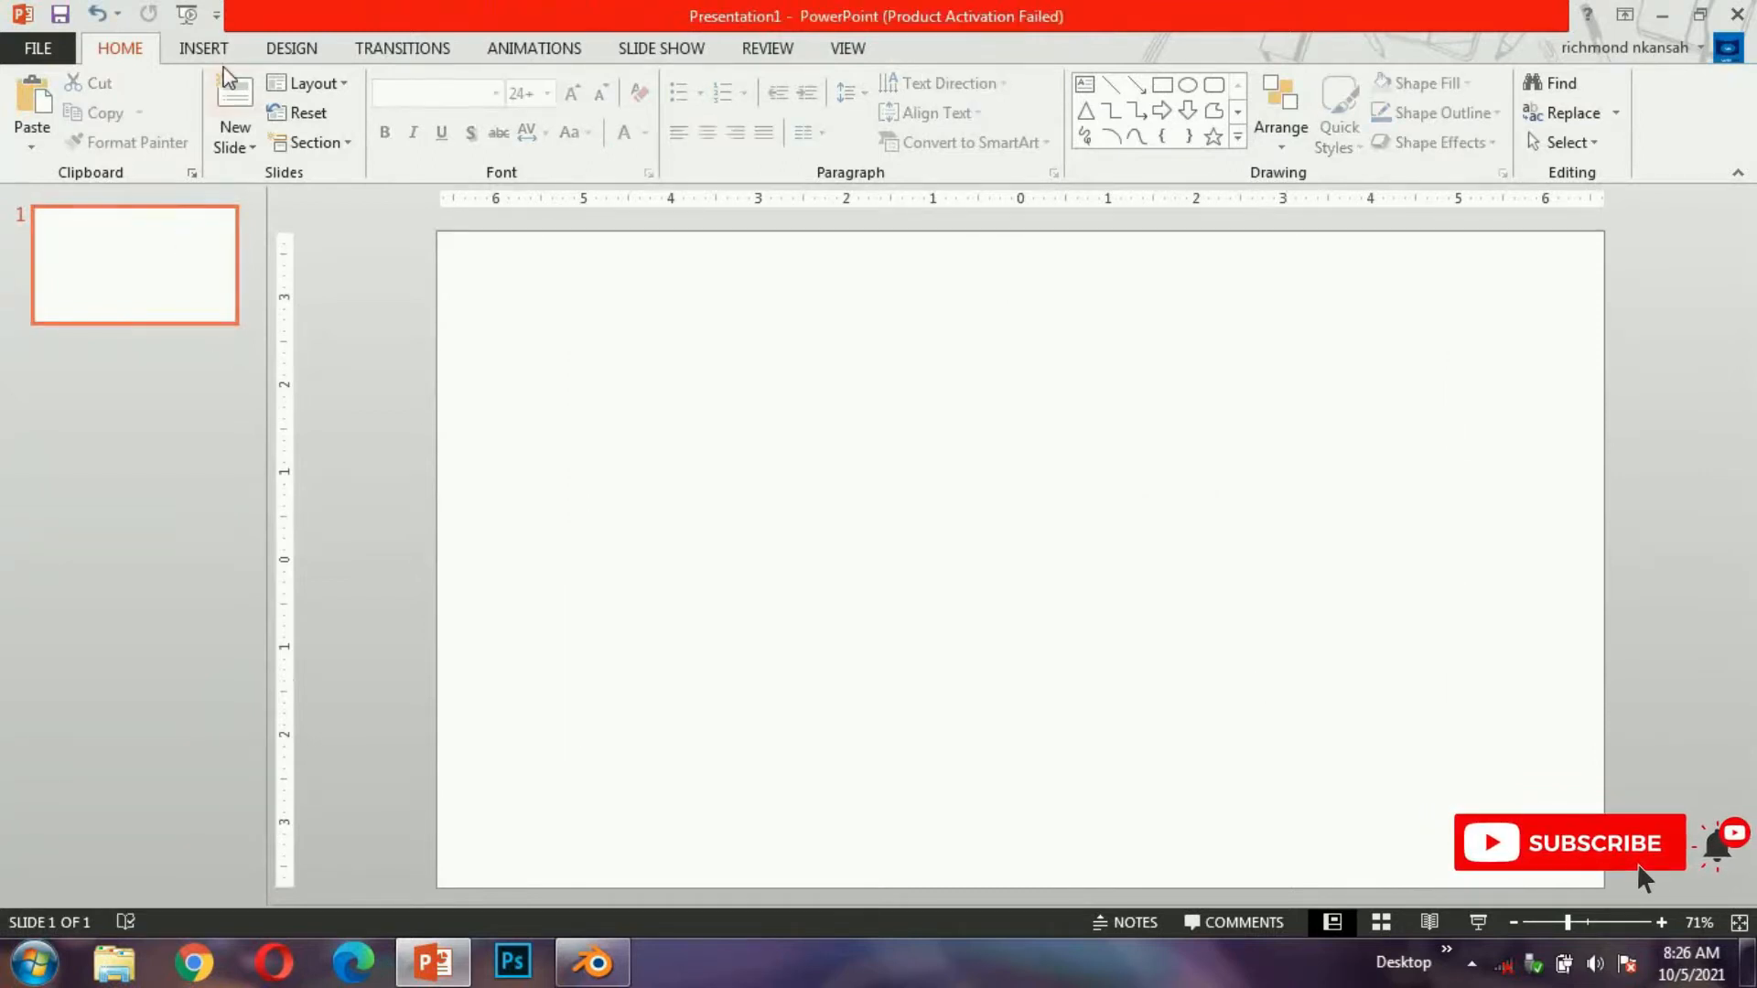
# - Change the slide size to Standard (4:3), scaling the content with Ensure Fit
pyautogui.click(314, 49)
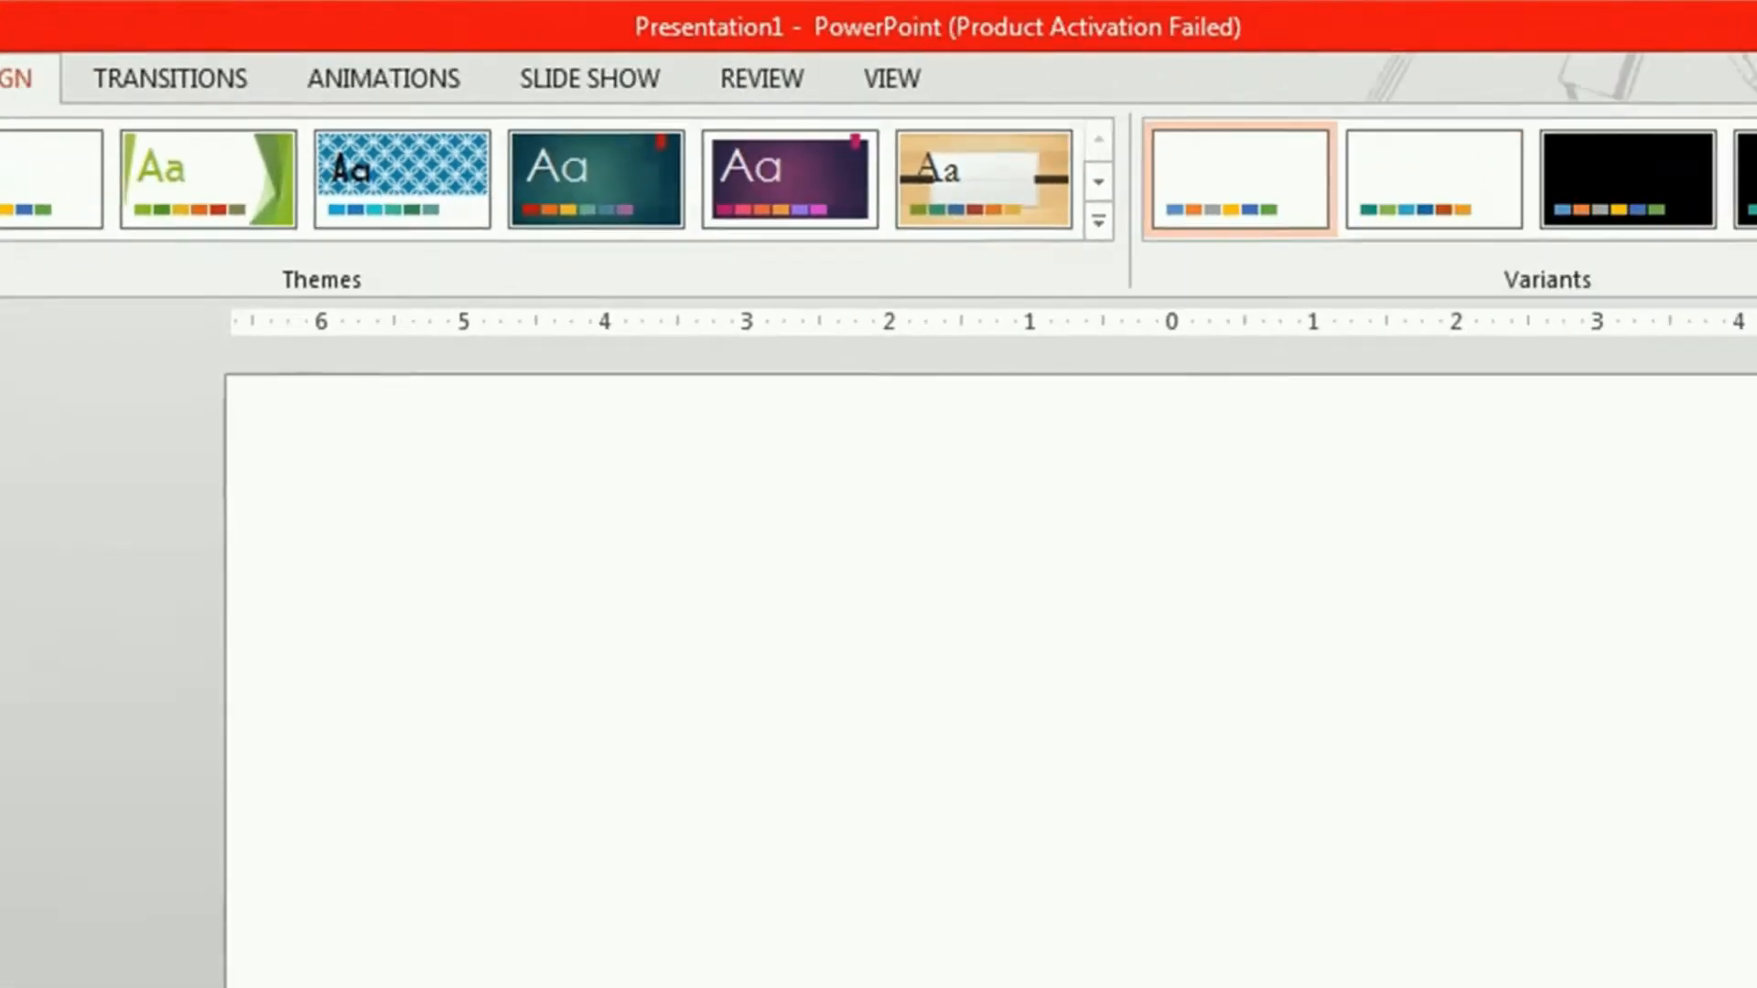
pyautogui.click(1479, 205)
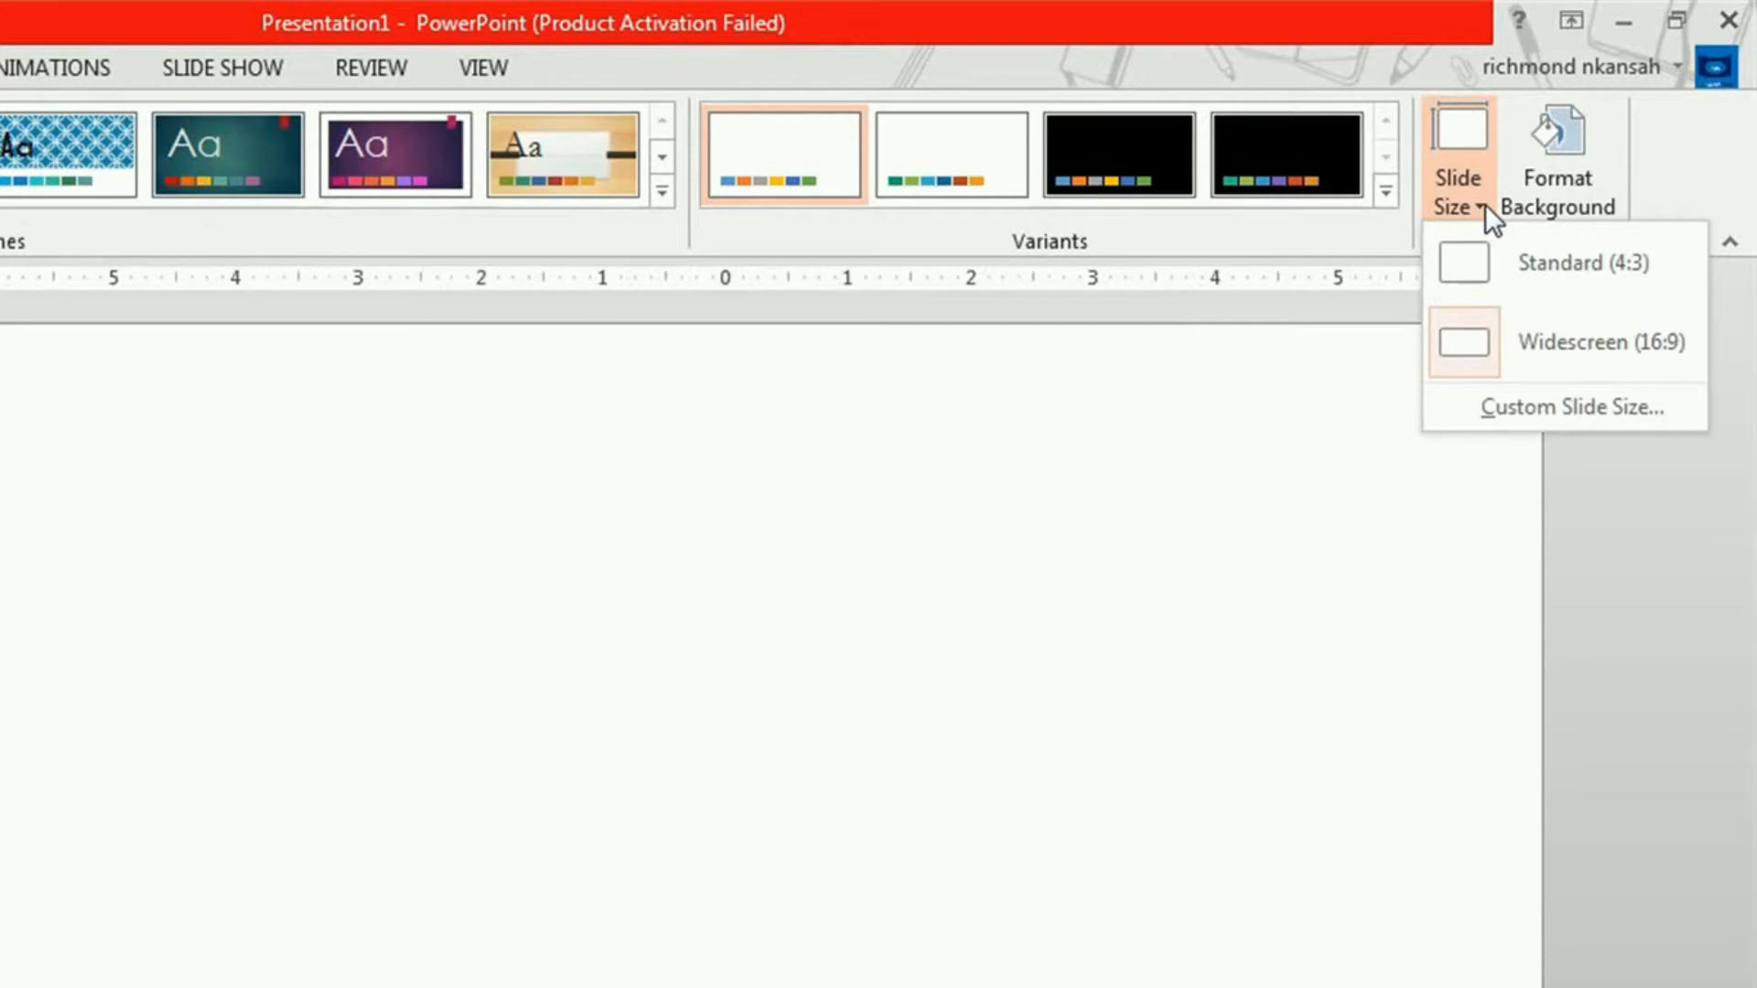
pyautogui.click(1511, 259)
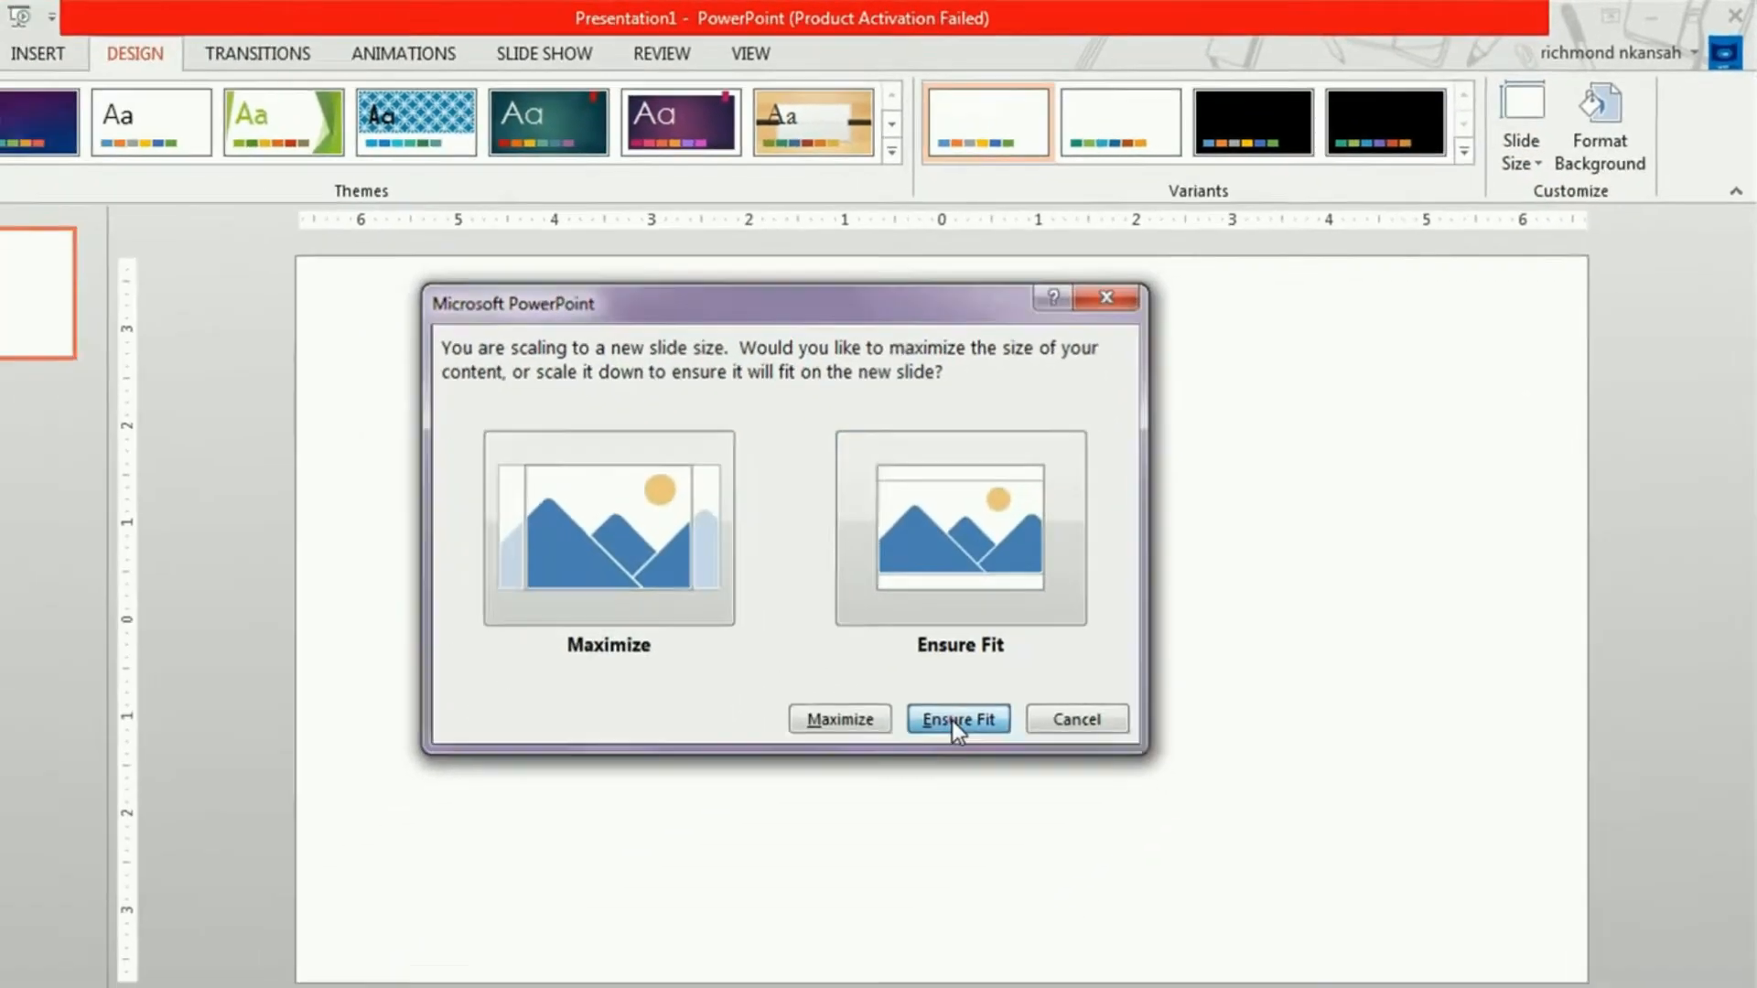
pyautogui.click(746, 908)
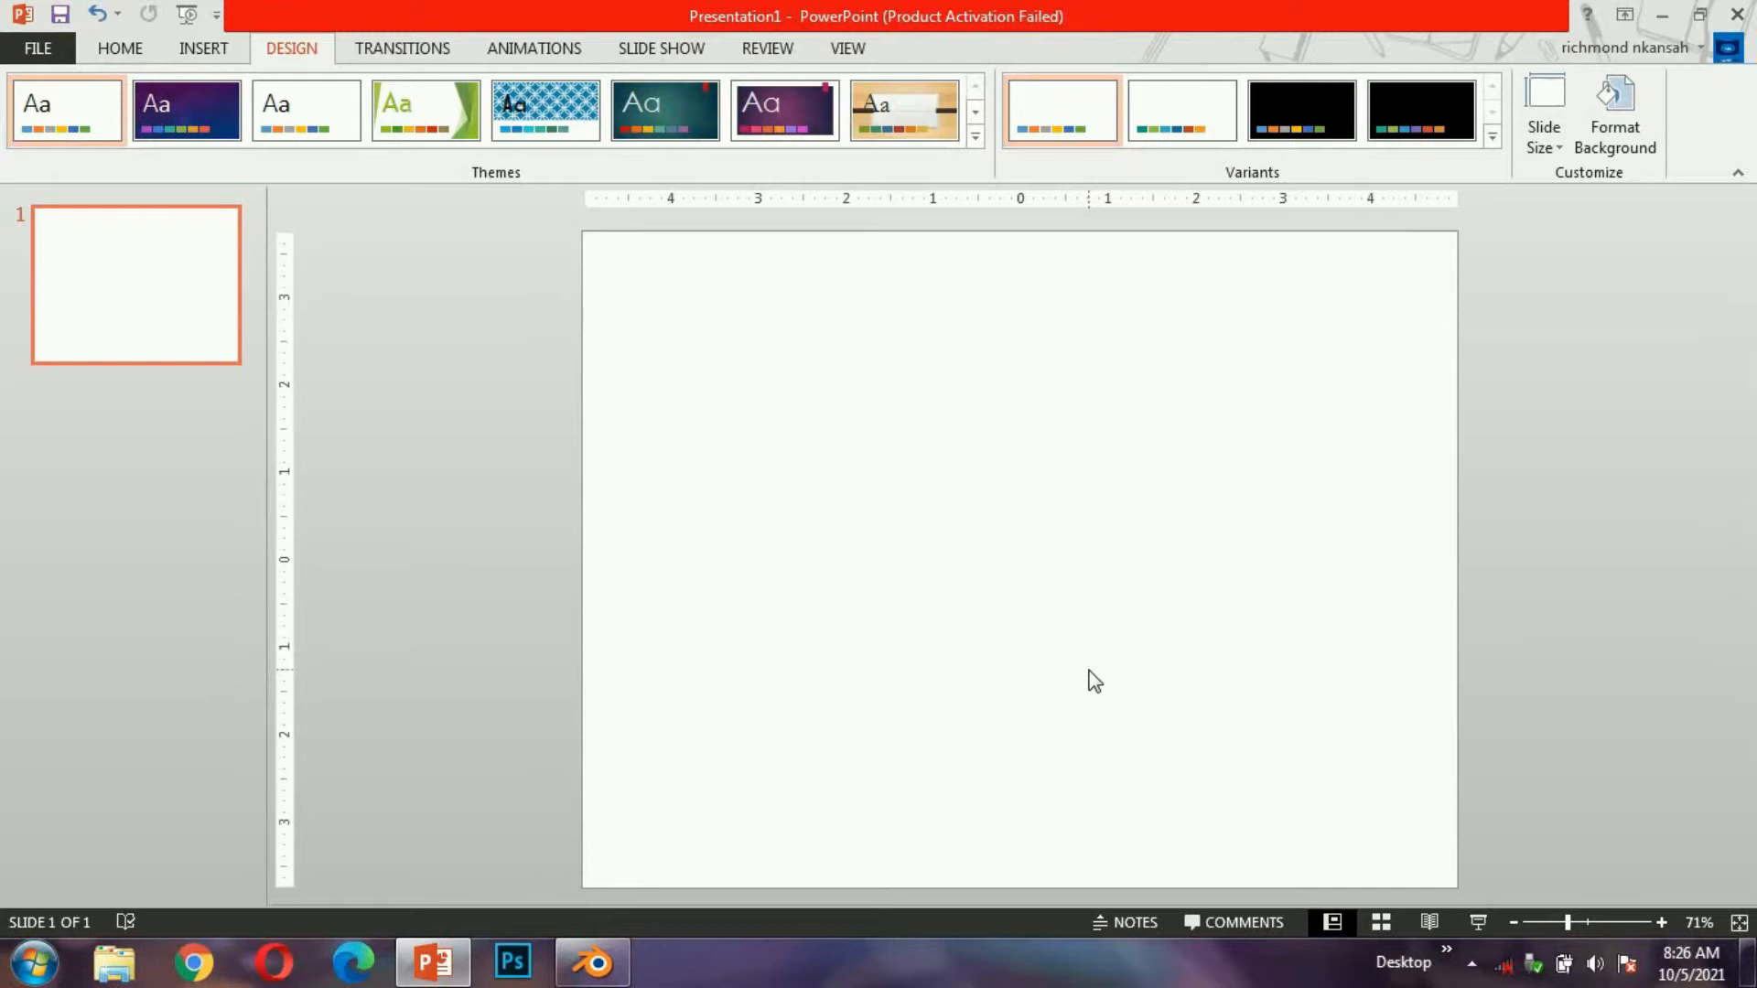
# - Give the slide background a gradient fill and remove its two middle gradient stops
pyautogui.rightClick(937, 383)
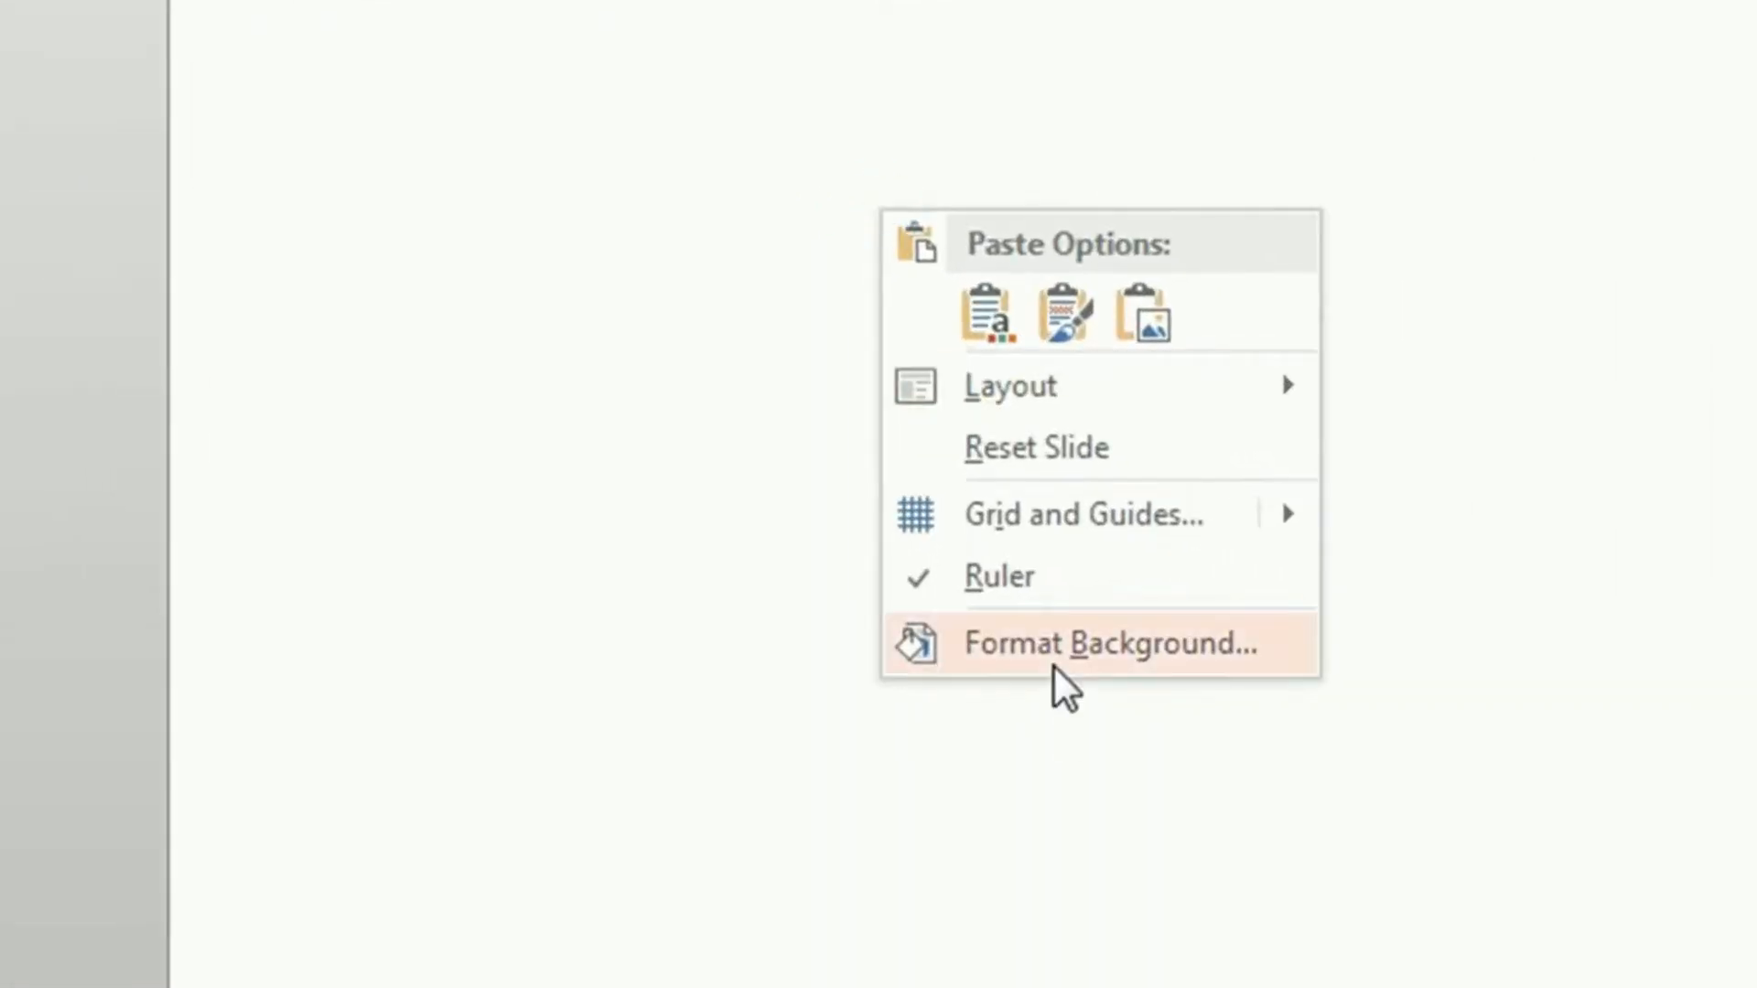
pyautogui.click(1052, 661)
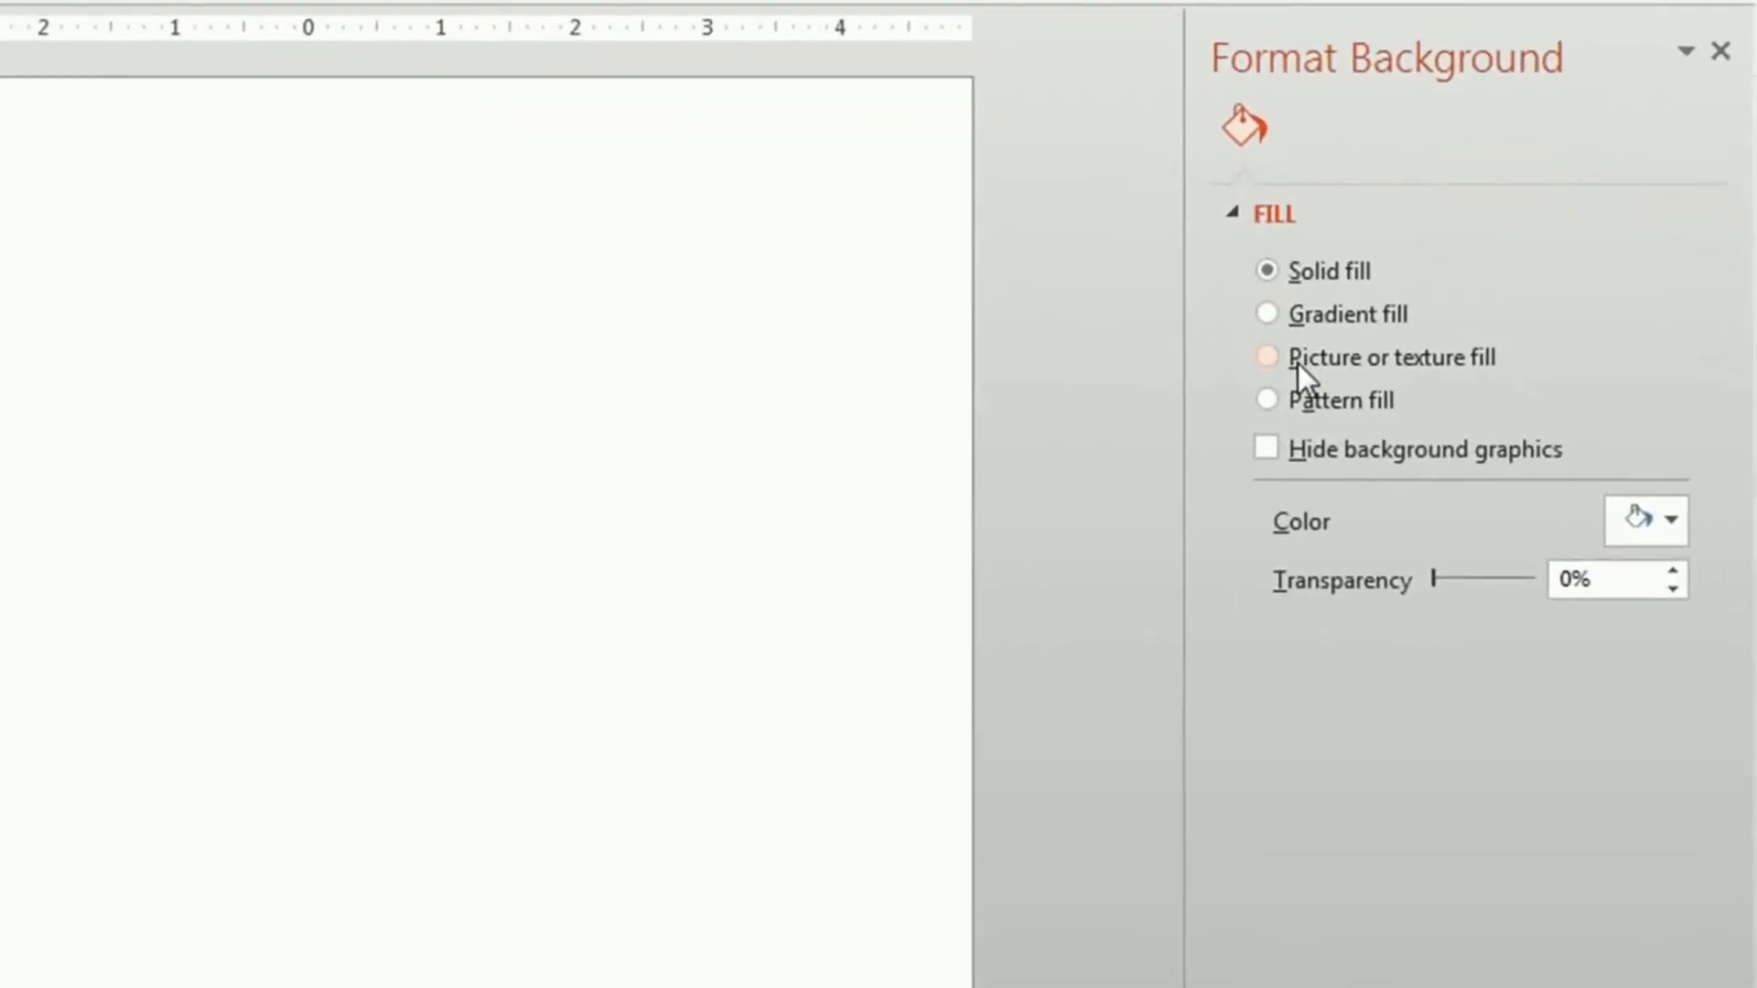
pyautogui.click(1286, 326)
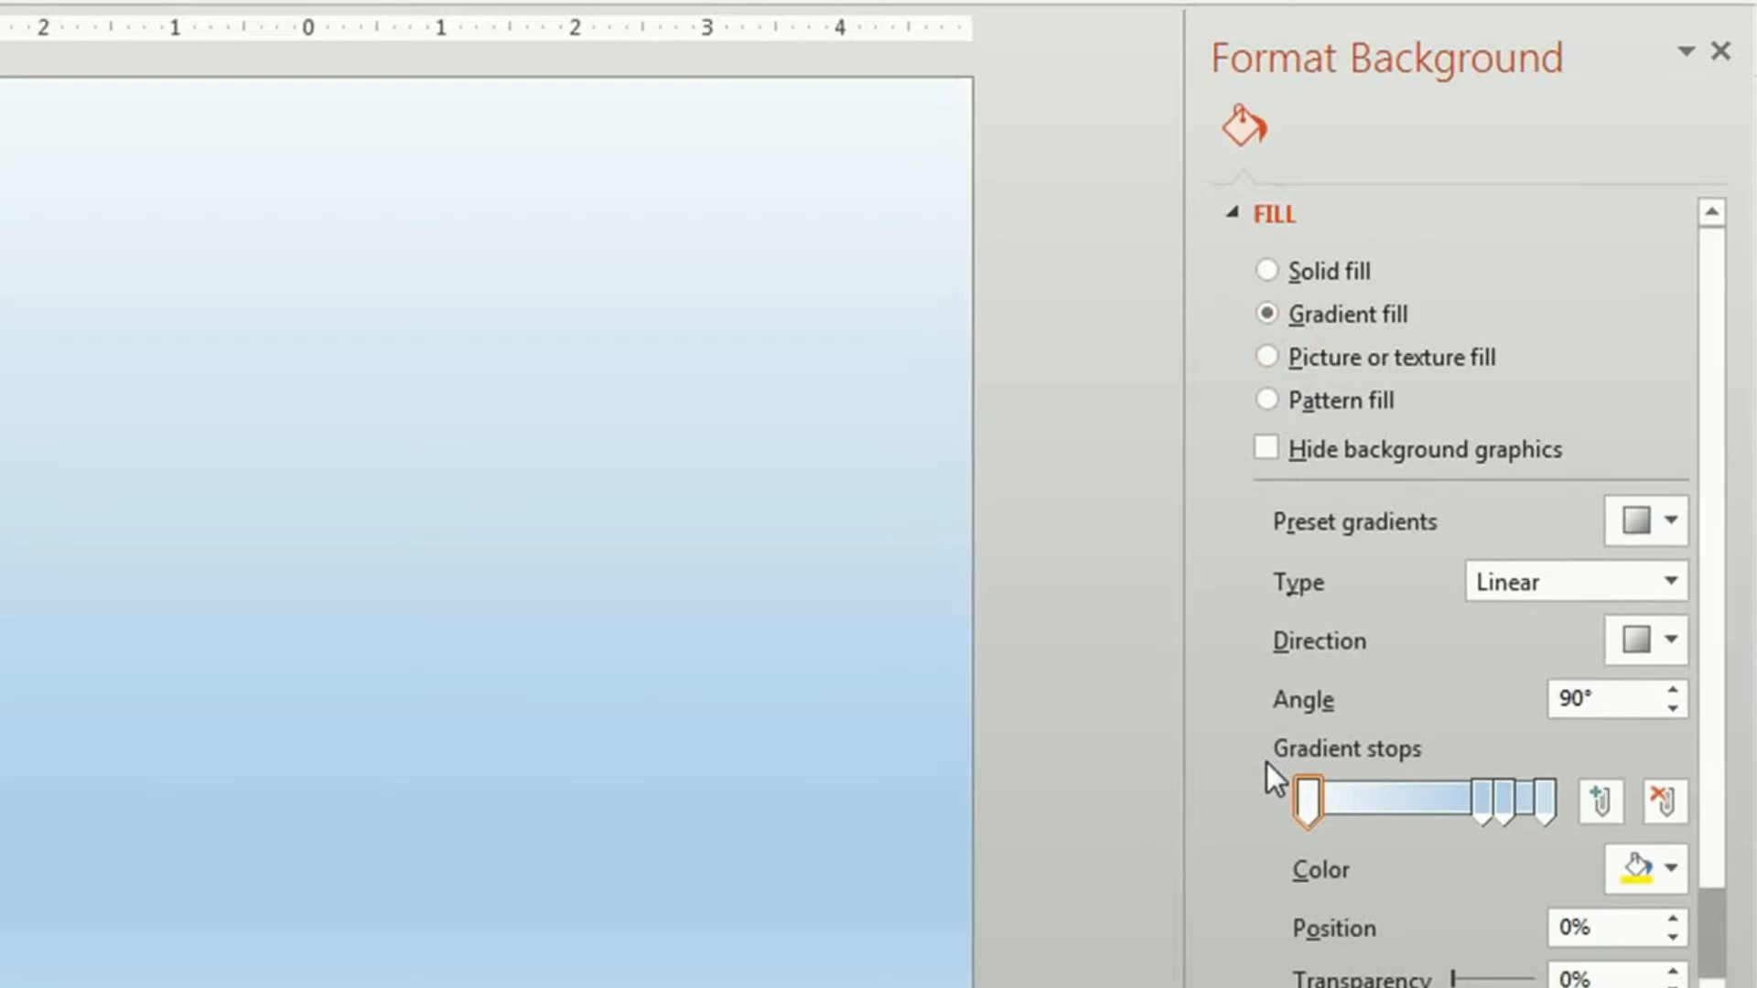
pyautogui.click(1482, 797)
pyautogui.click(1665, 802)
pyautogui.click(1505, 803)
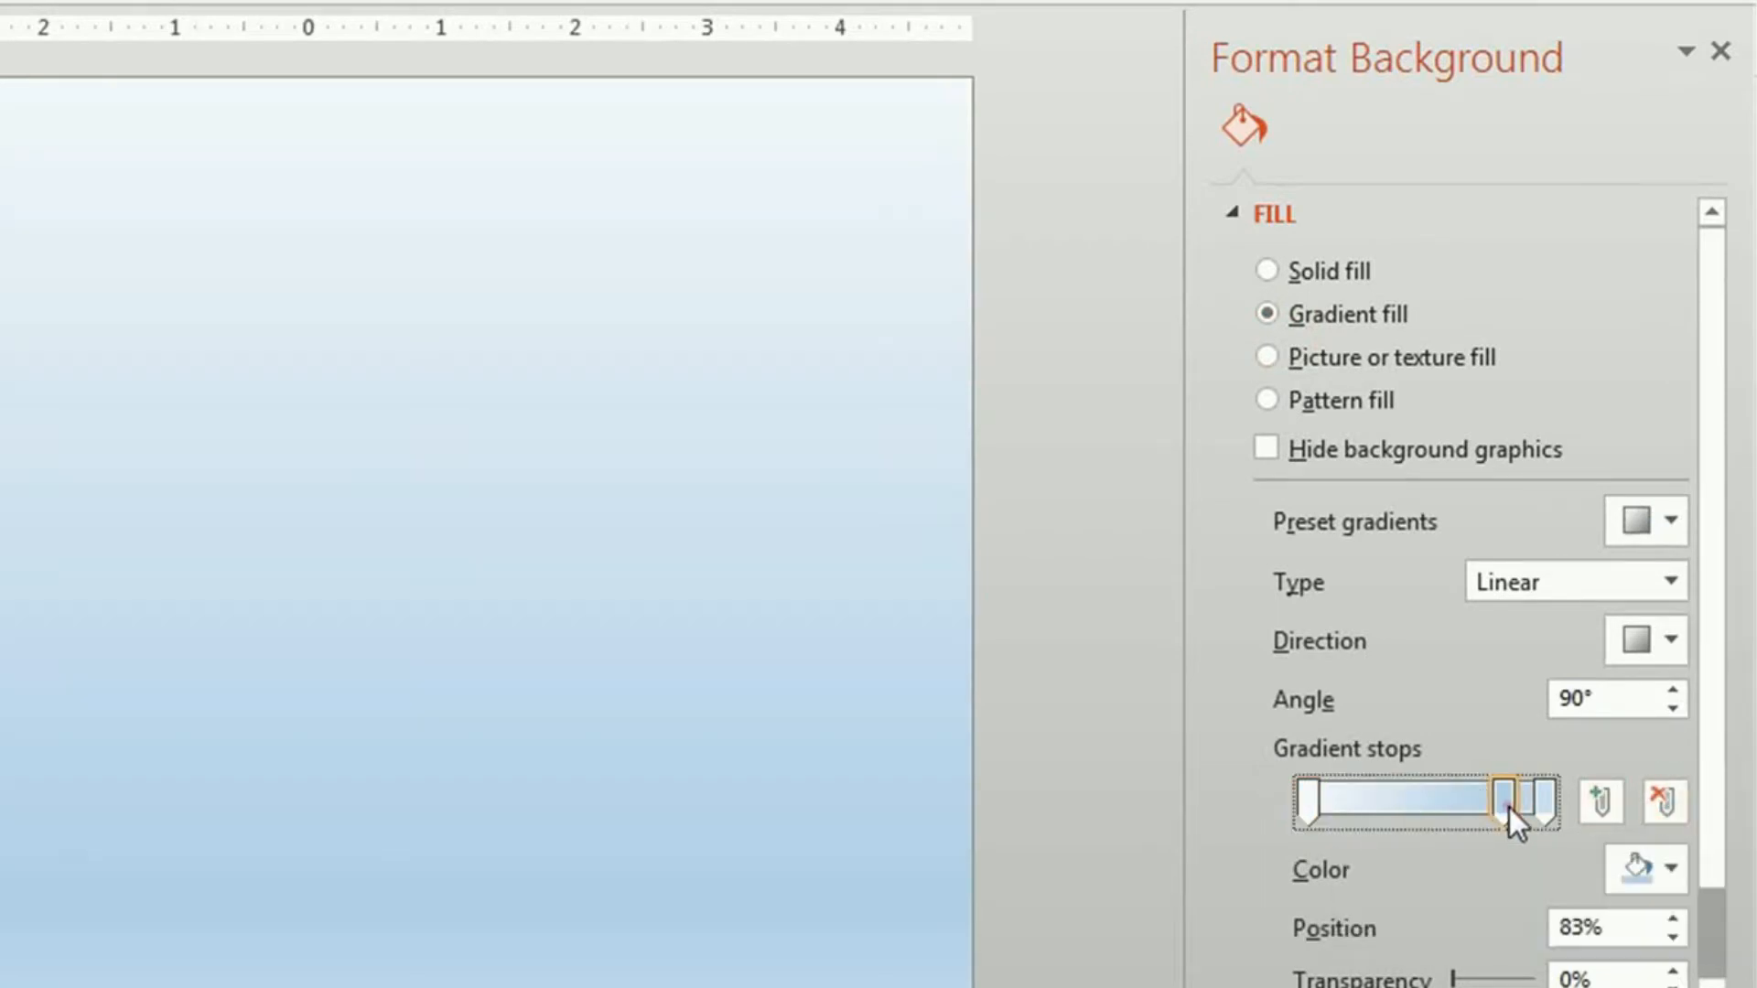
pyautogui.click(1666, 801)
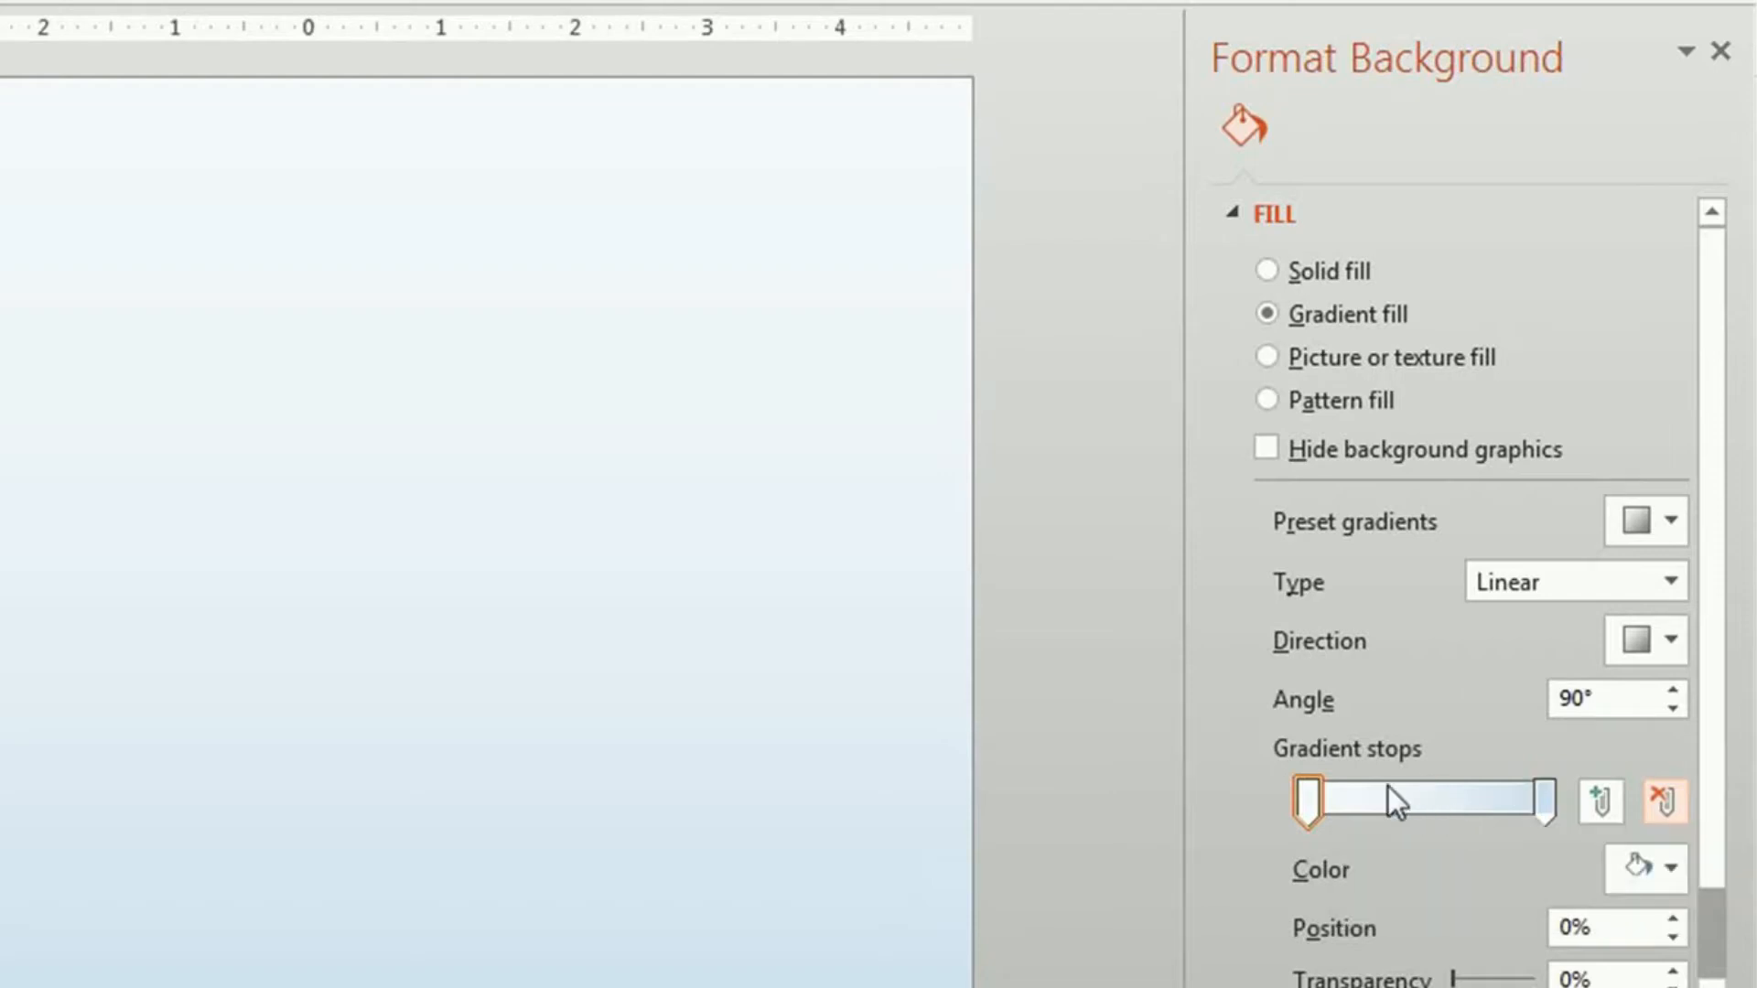
# - Color the first gradient stop deep blue from the standard color palette
pyautogui.click(1608, 865)
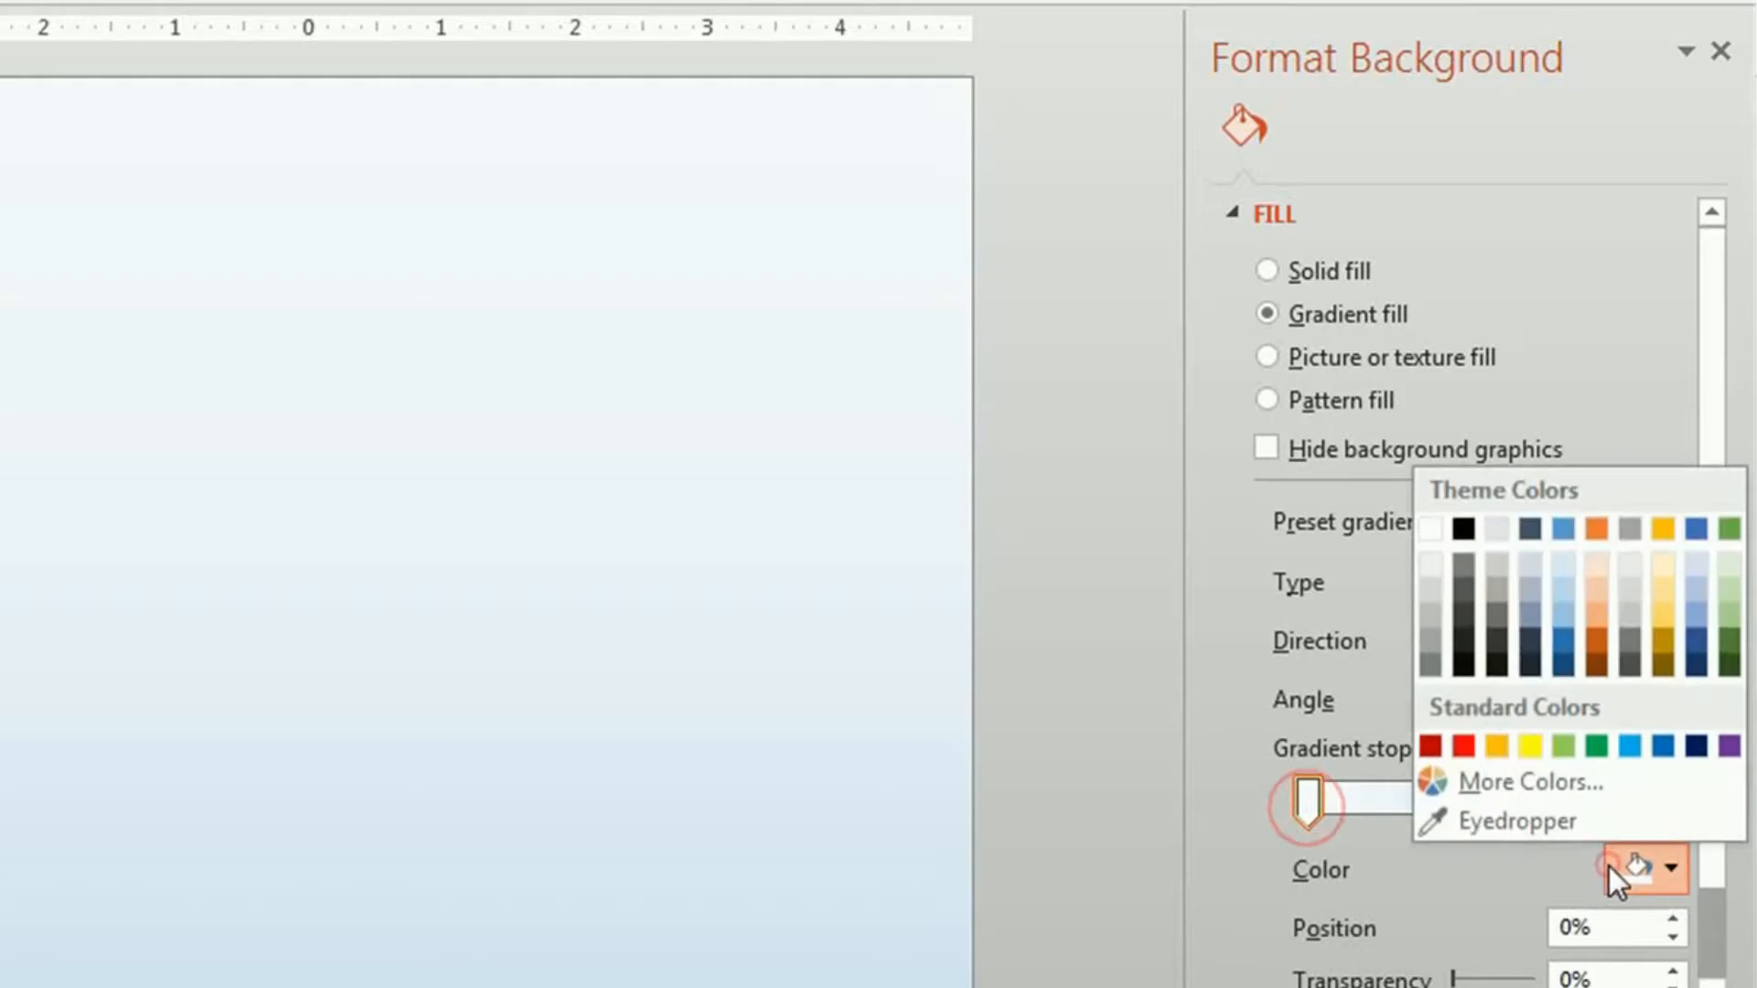
pyautogui.click(1590, 781)
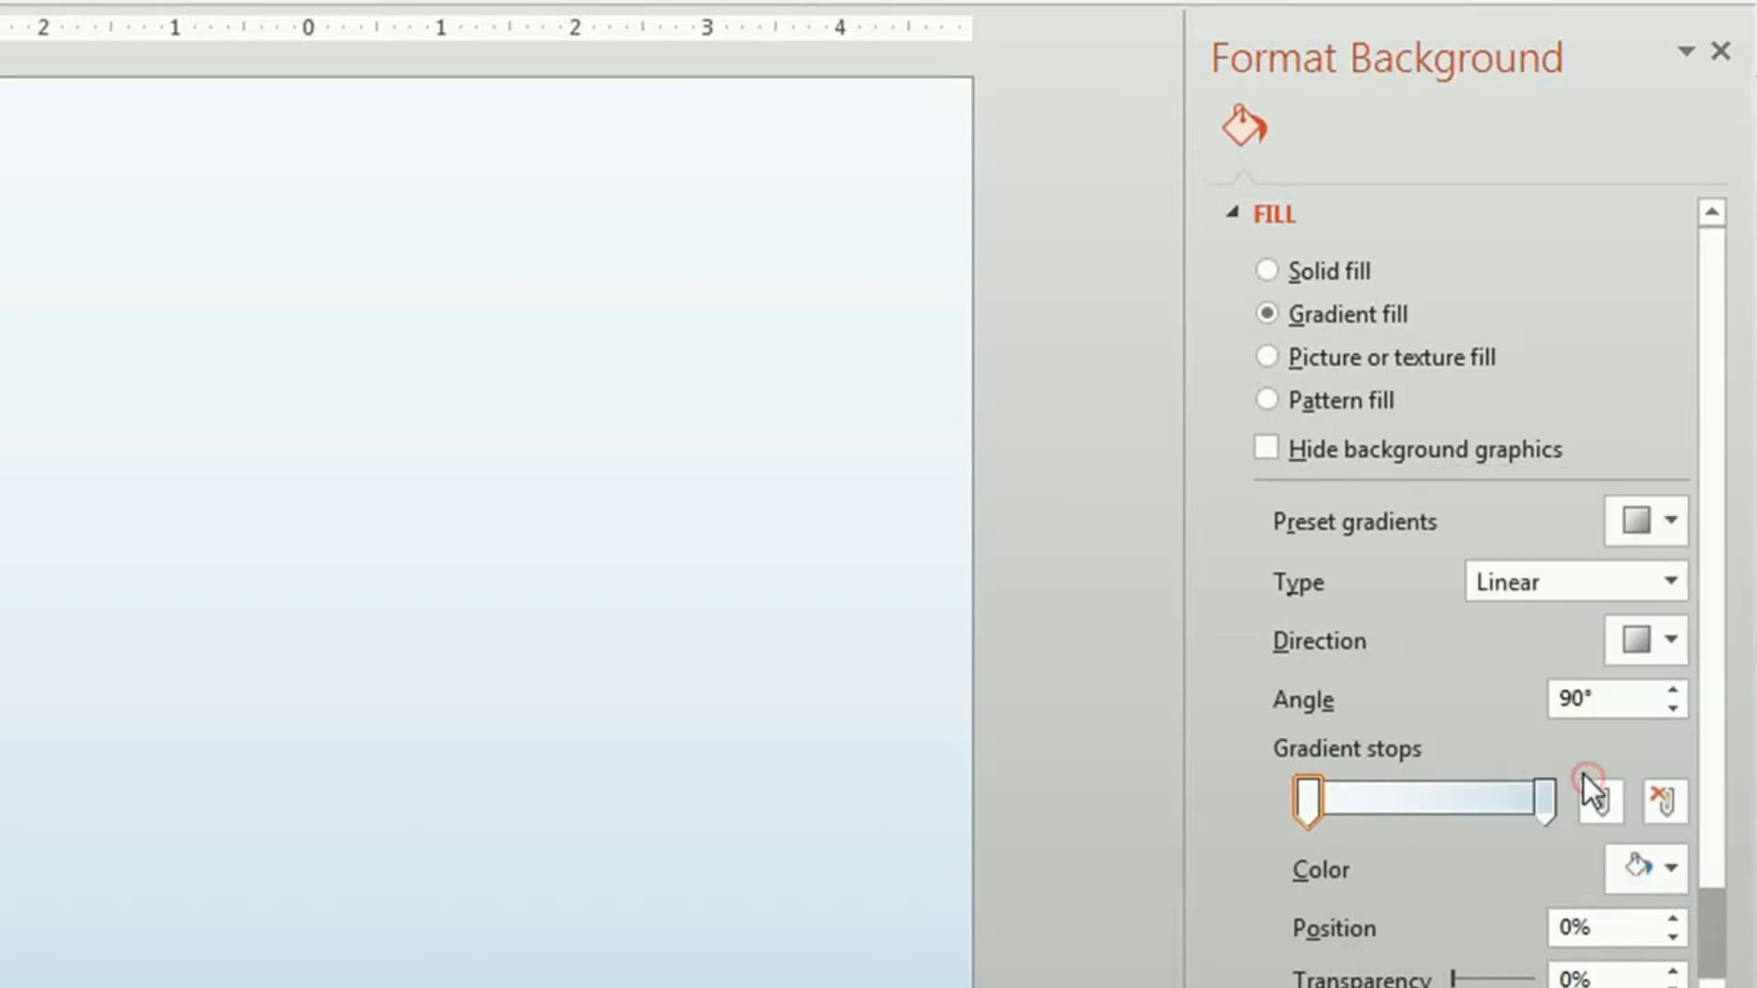
pyautogui.click(163, 108)
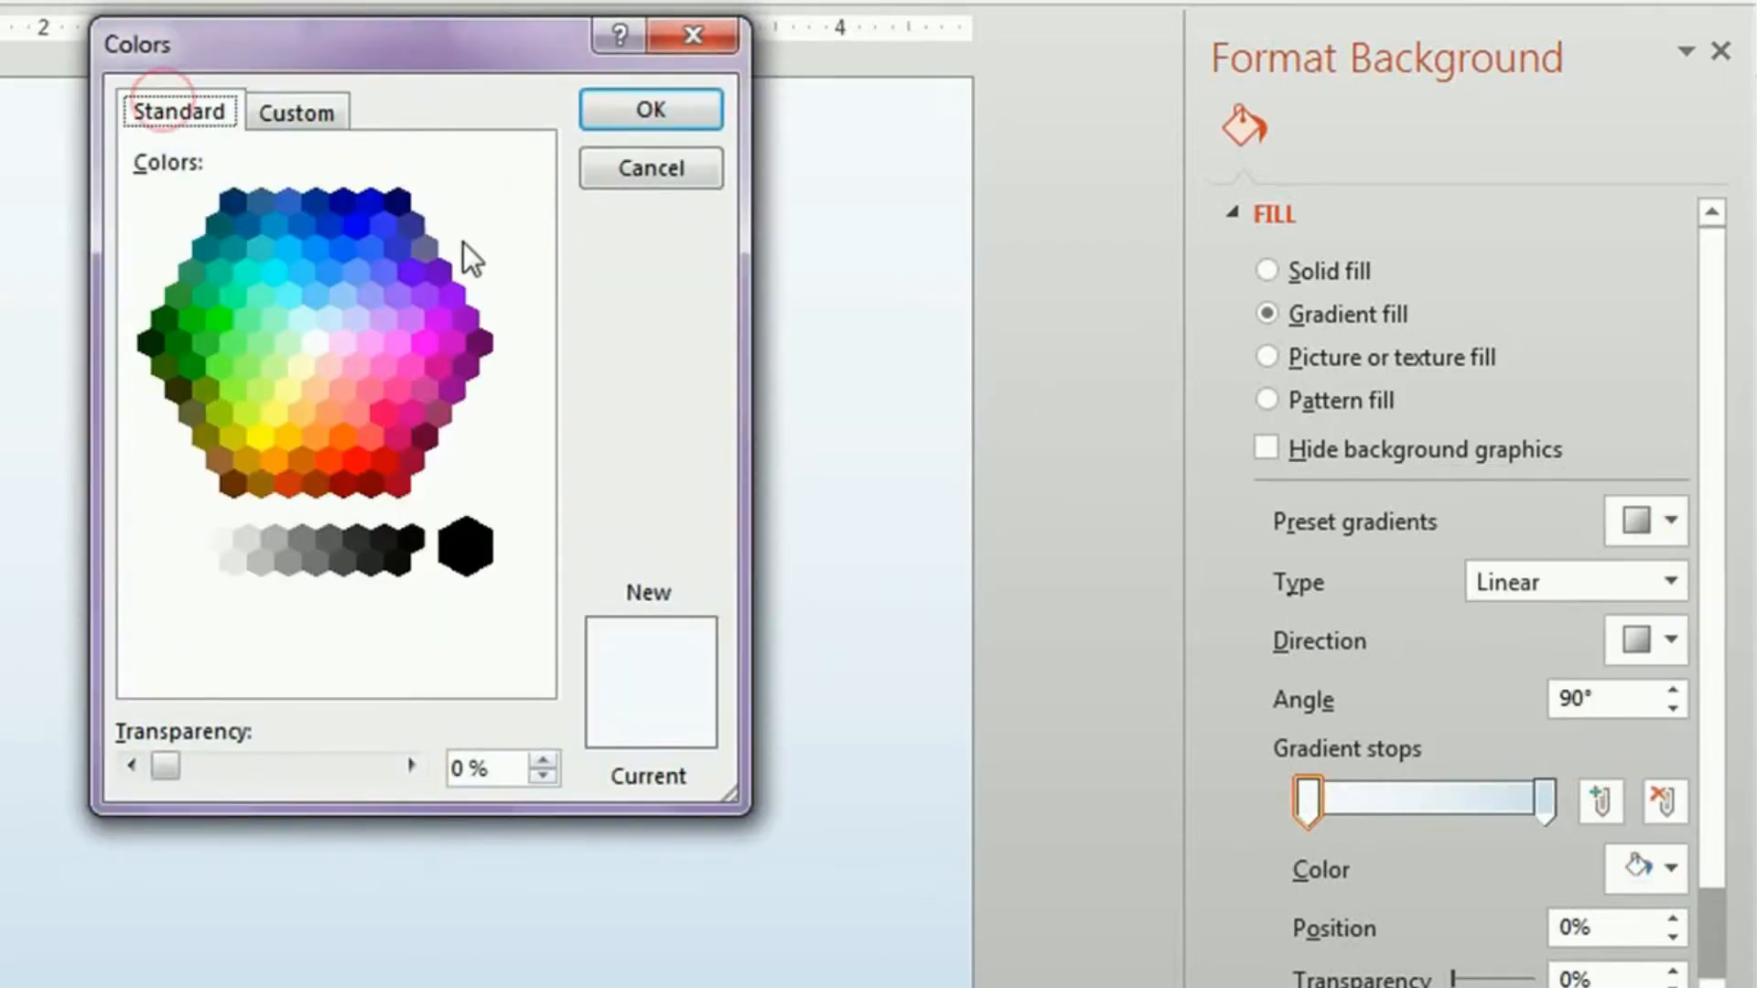
pyautogui.click(376, 198)
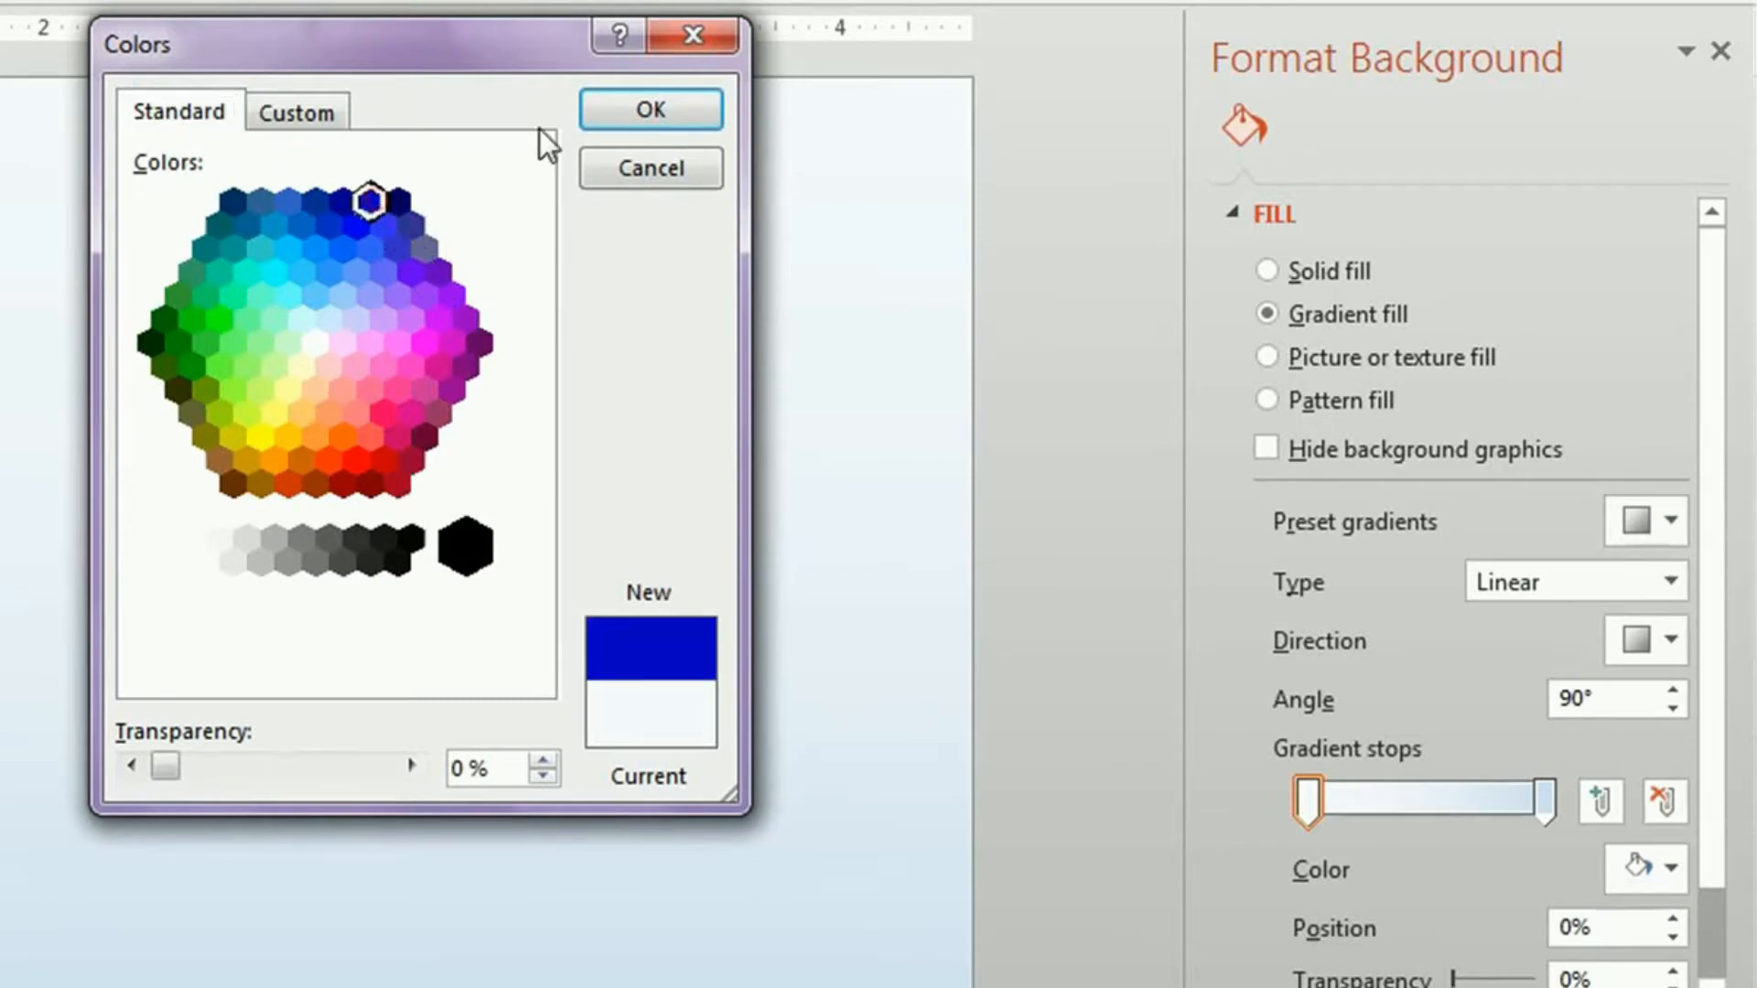
pyautogui.click(647, 123)
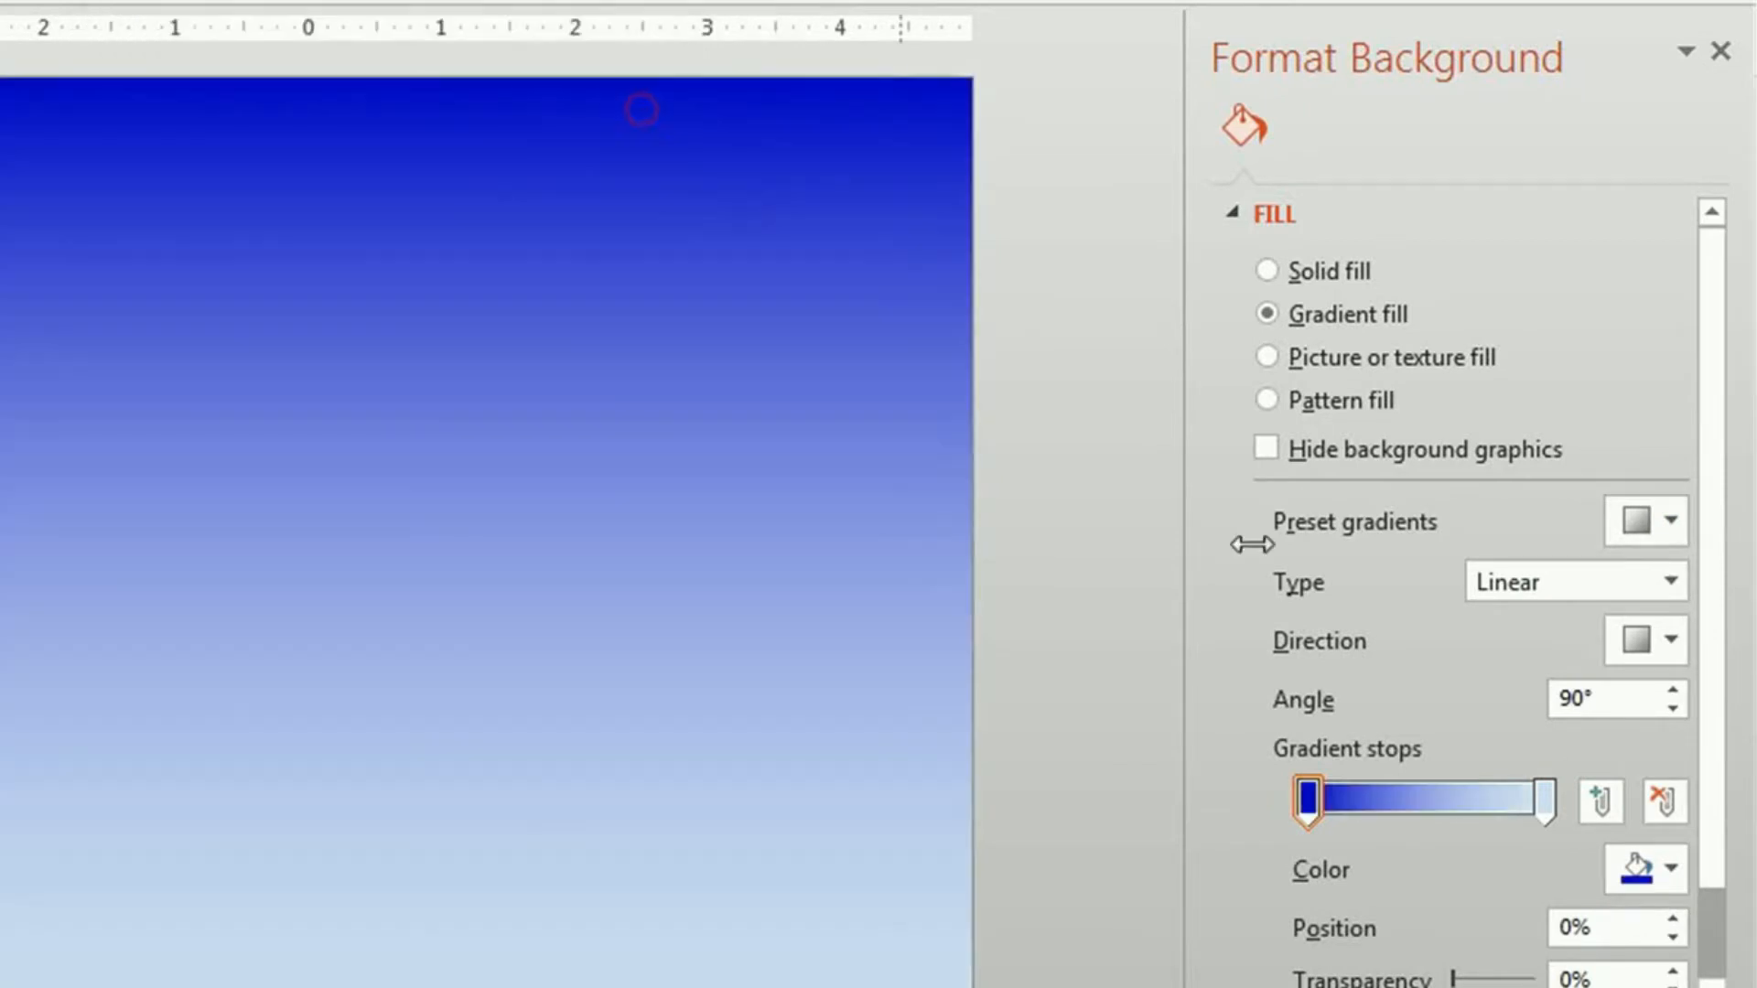
# - Color the last gradient stop pinkish red from the standard color palette
pyautogui.click(1545, 798)
pyautogui.click(1659, 870)
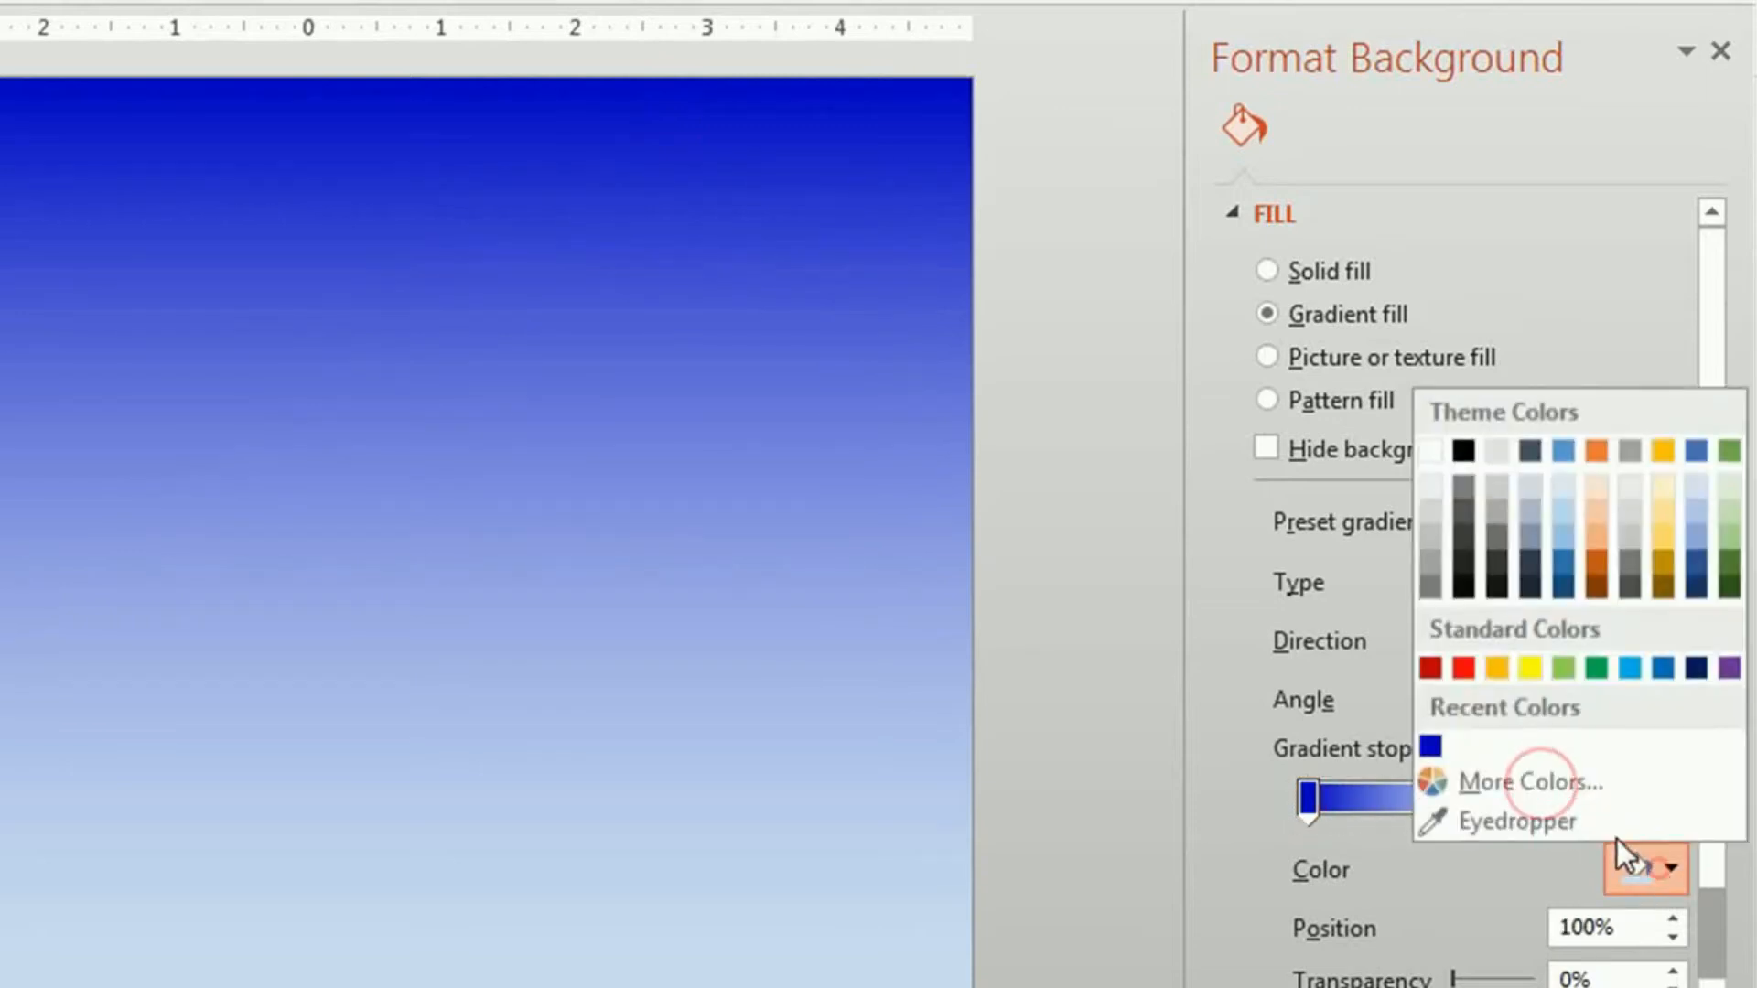
pyautogui.click(1532, 785)
pyautogui.click(200, 123)
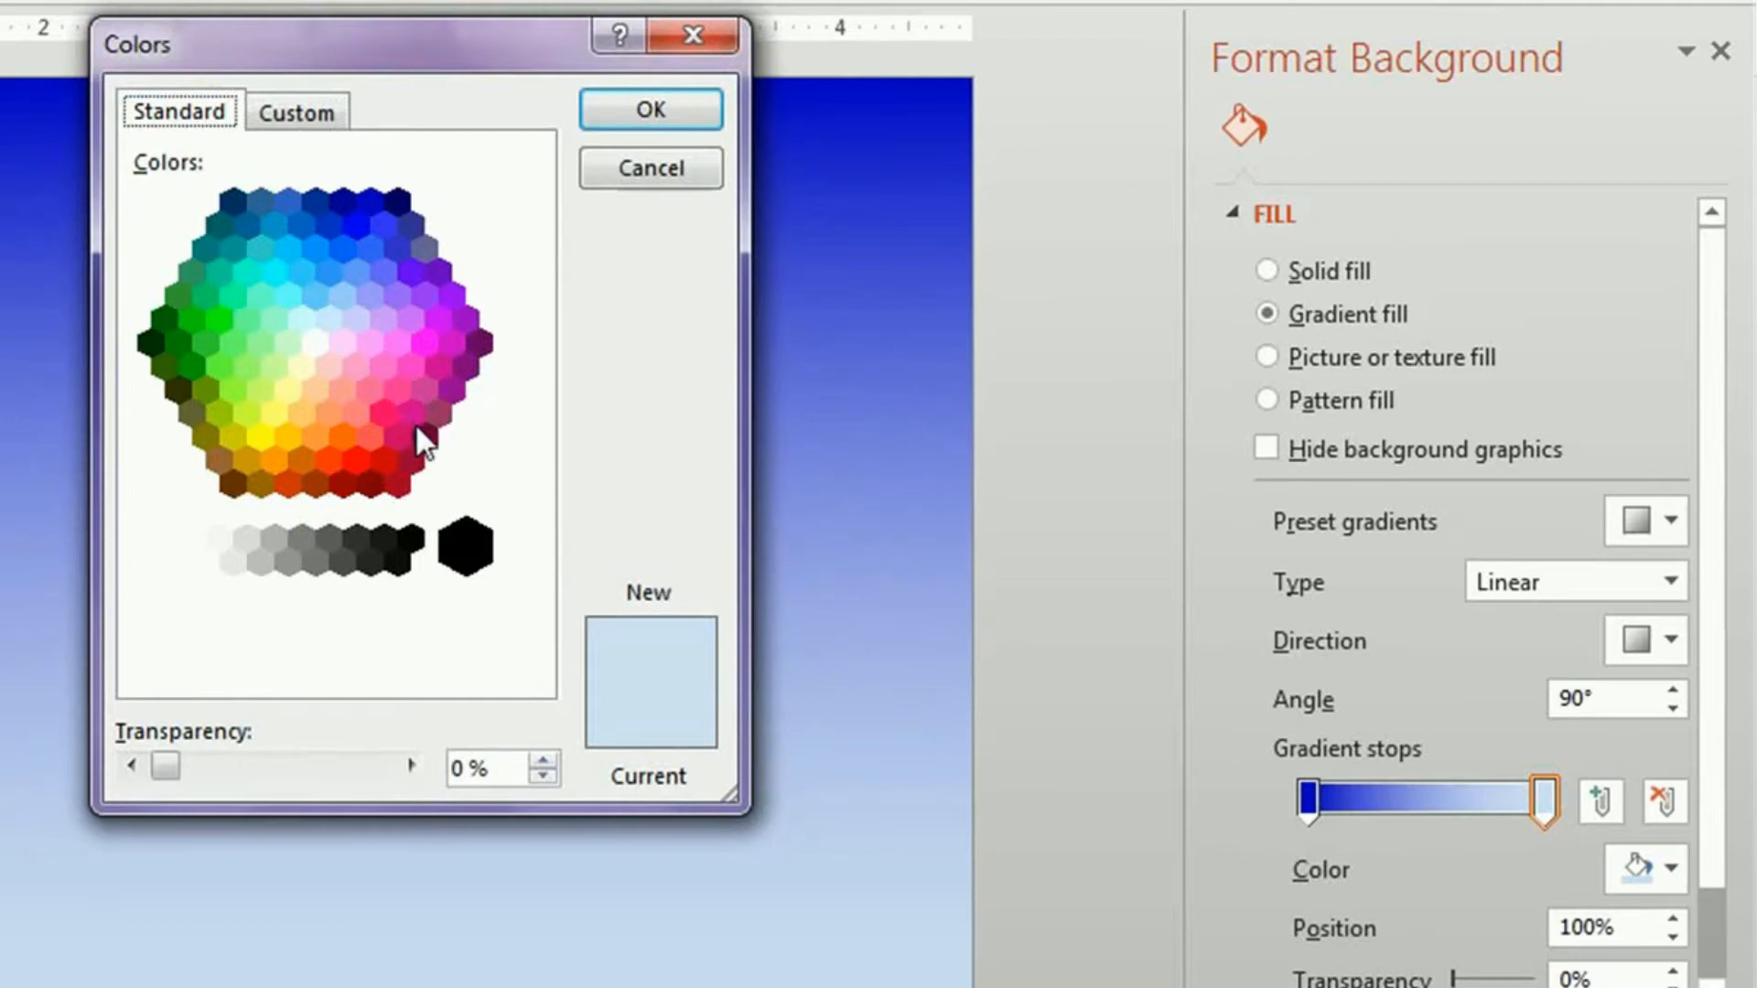
pyautogui.click(382, 413)
pyautogui.click(630, 103)
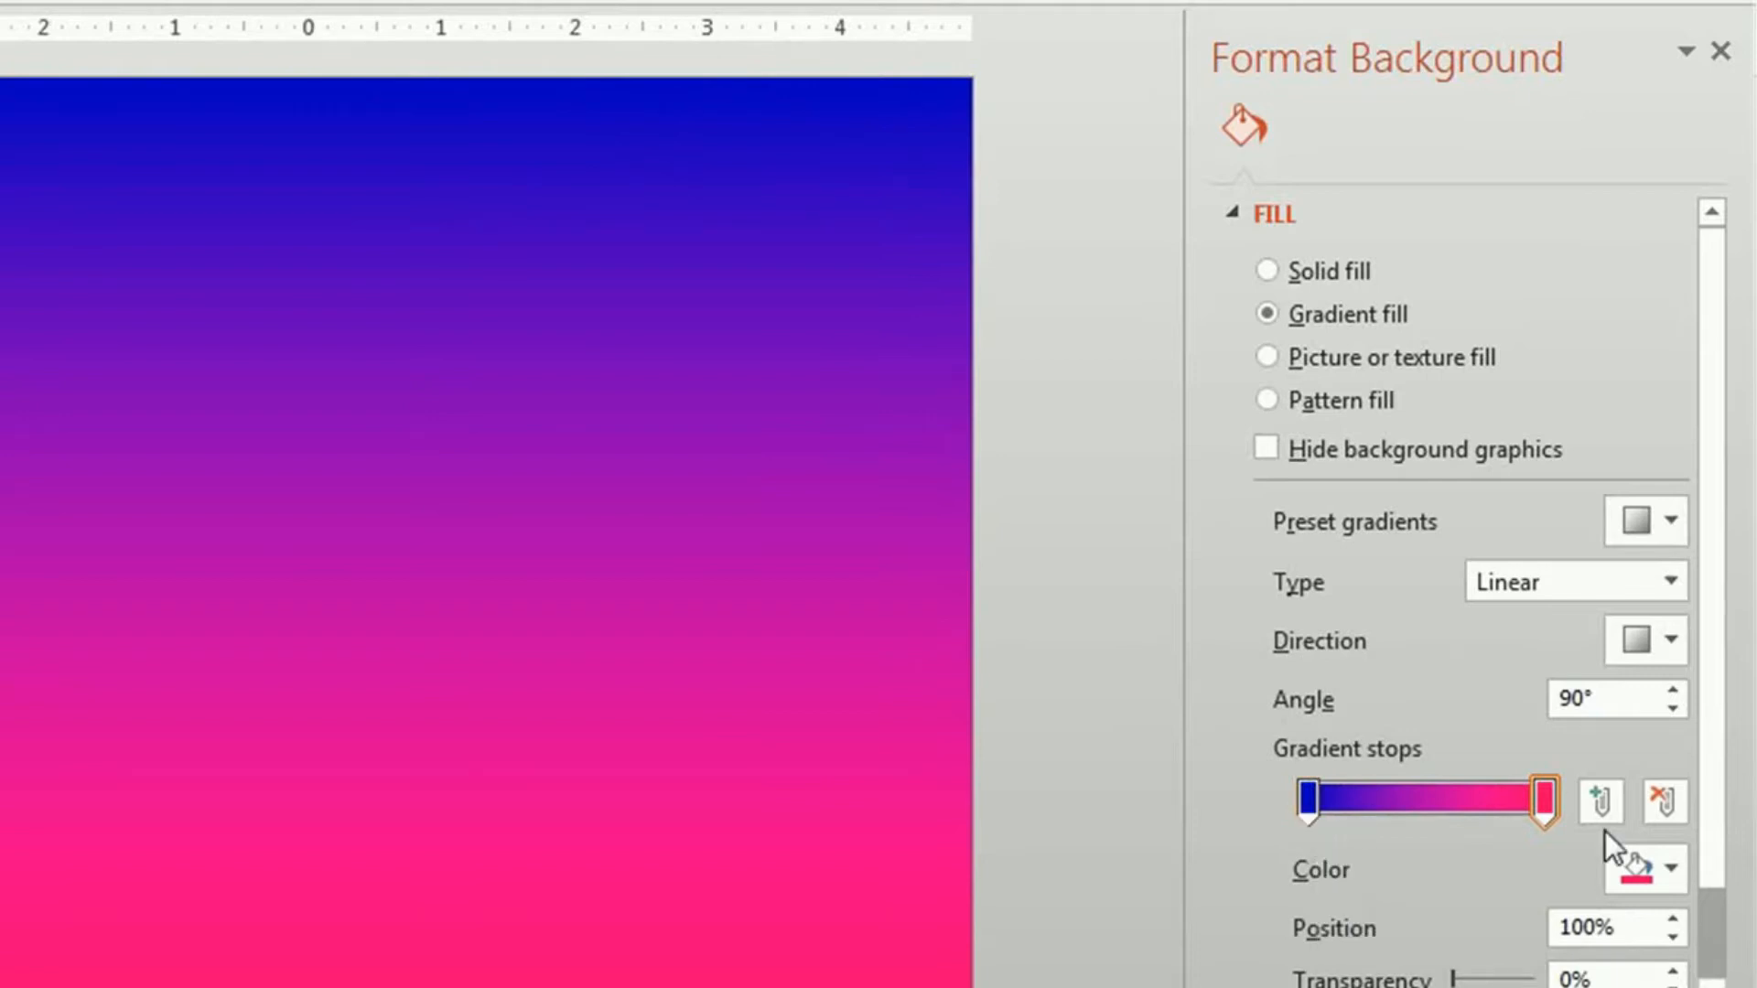
# - Change the last gradient stop to dark maroon from the standard color palette
pyautogui.click(1657, 868)
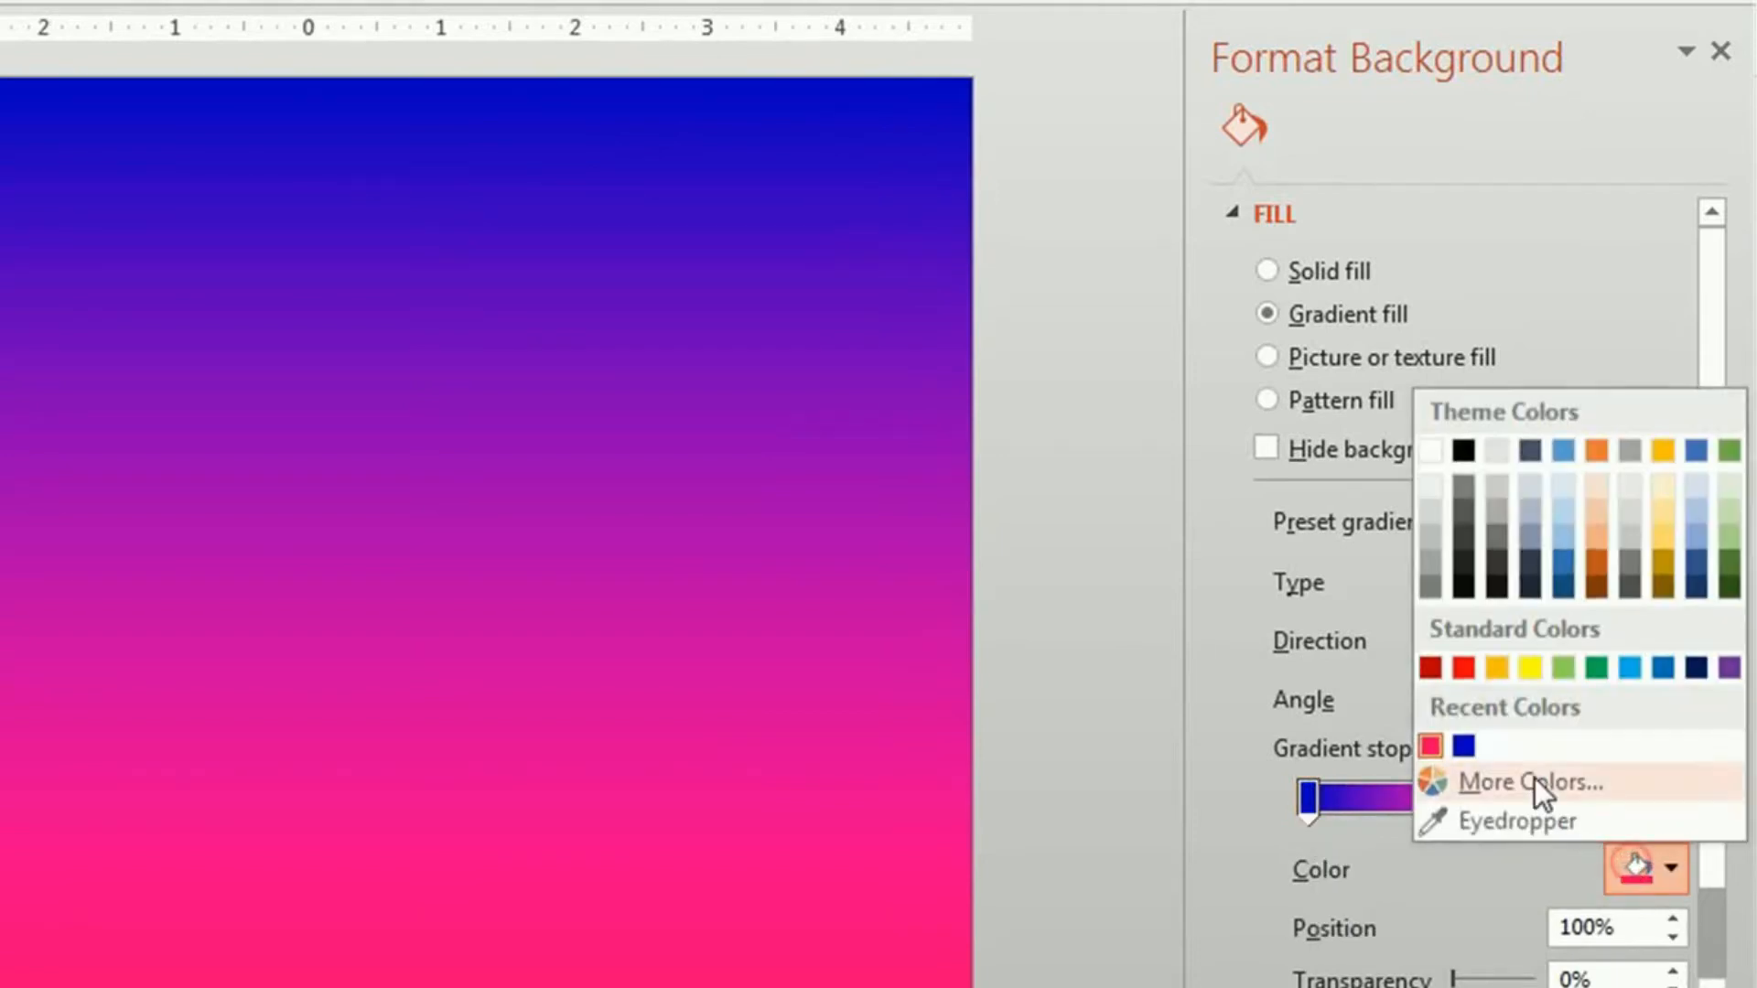
pyautogui.click(1540, 781)
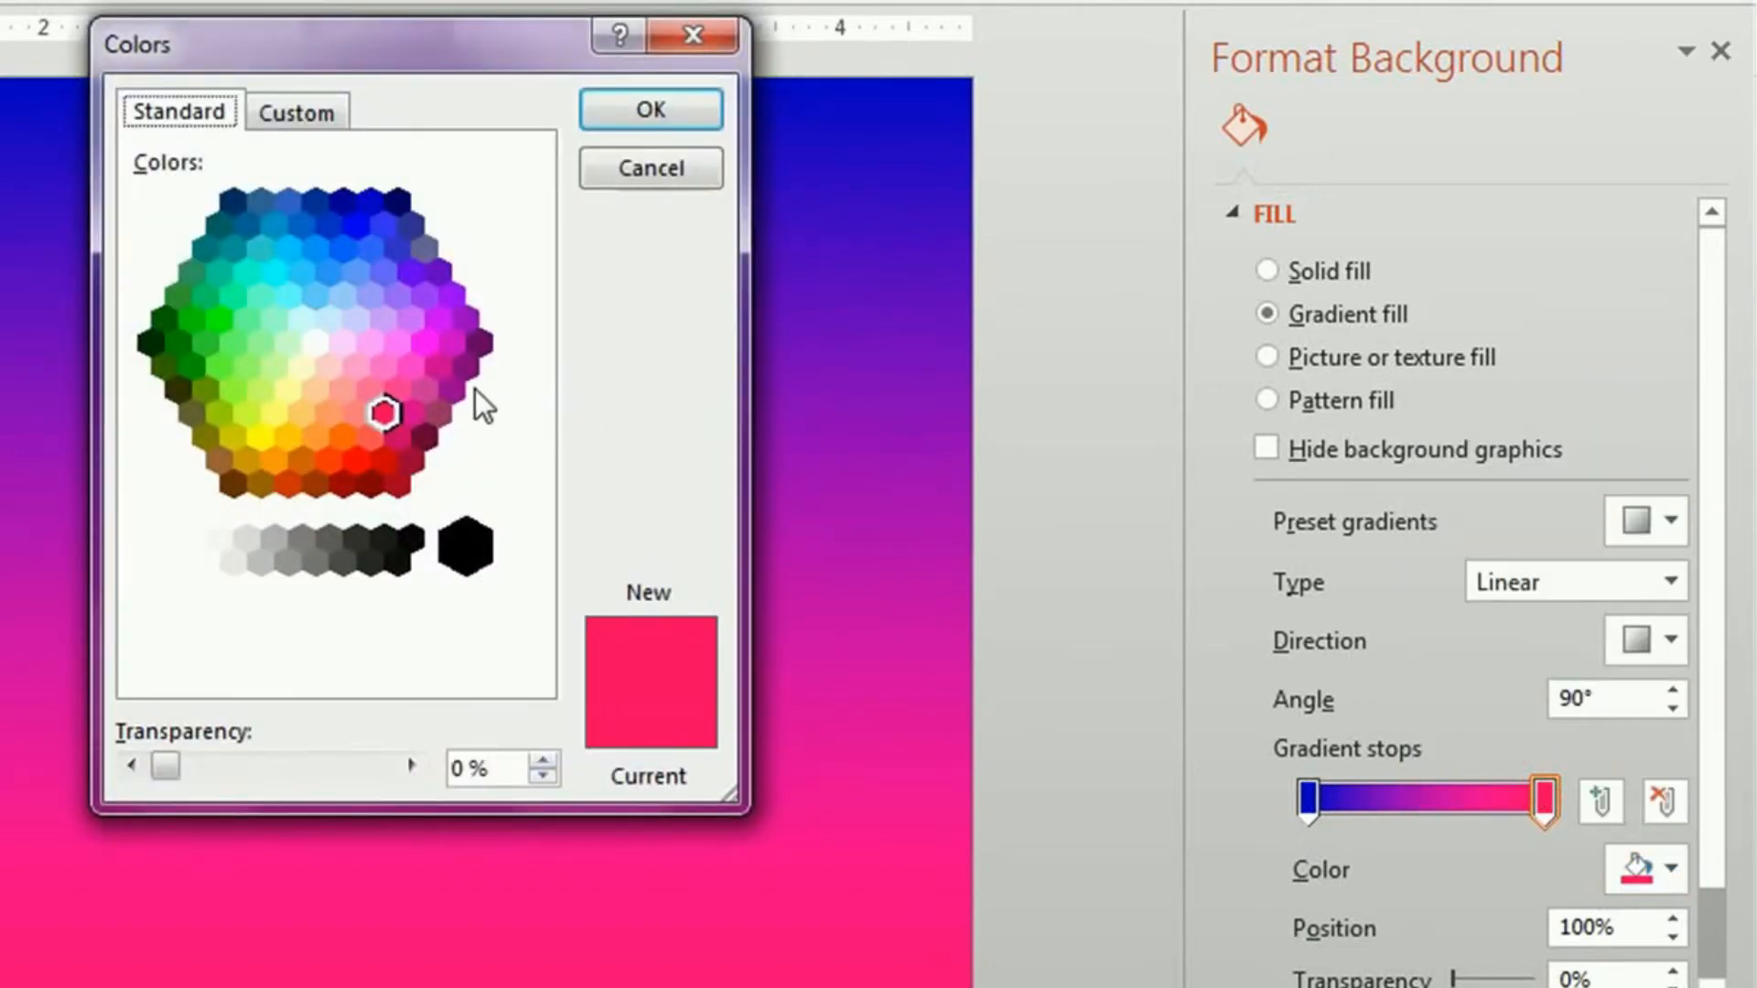
pyautogui.click(423, 437)
pyautogui.click(686, 101)
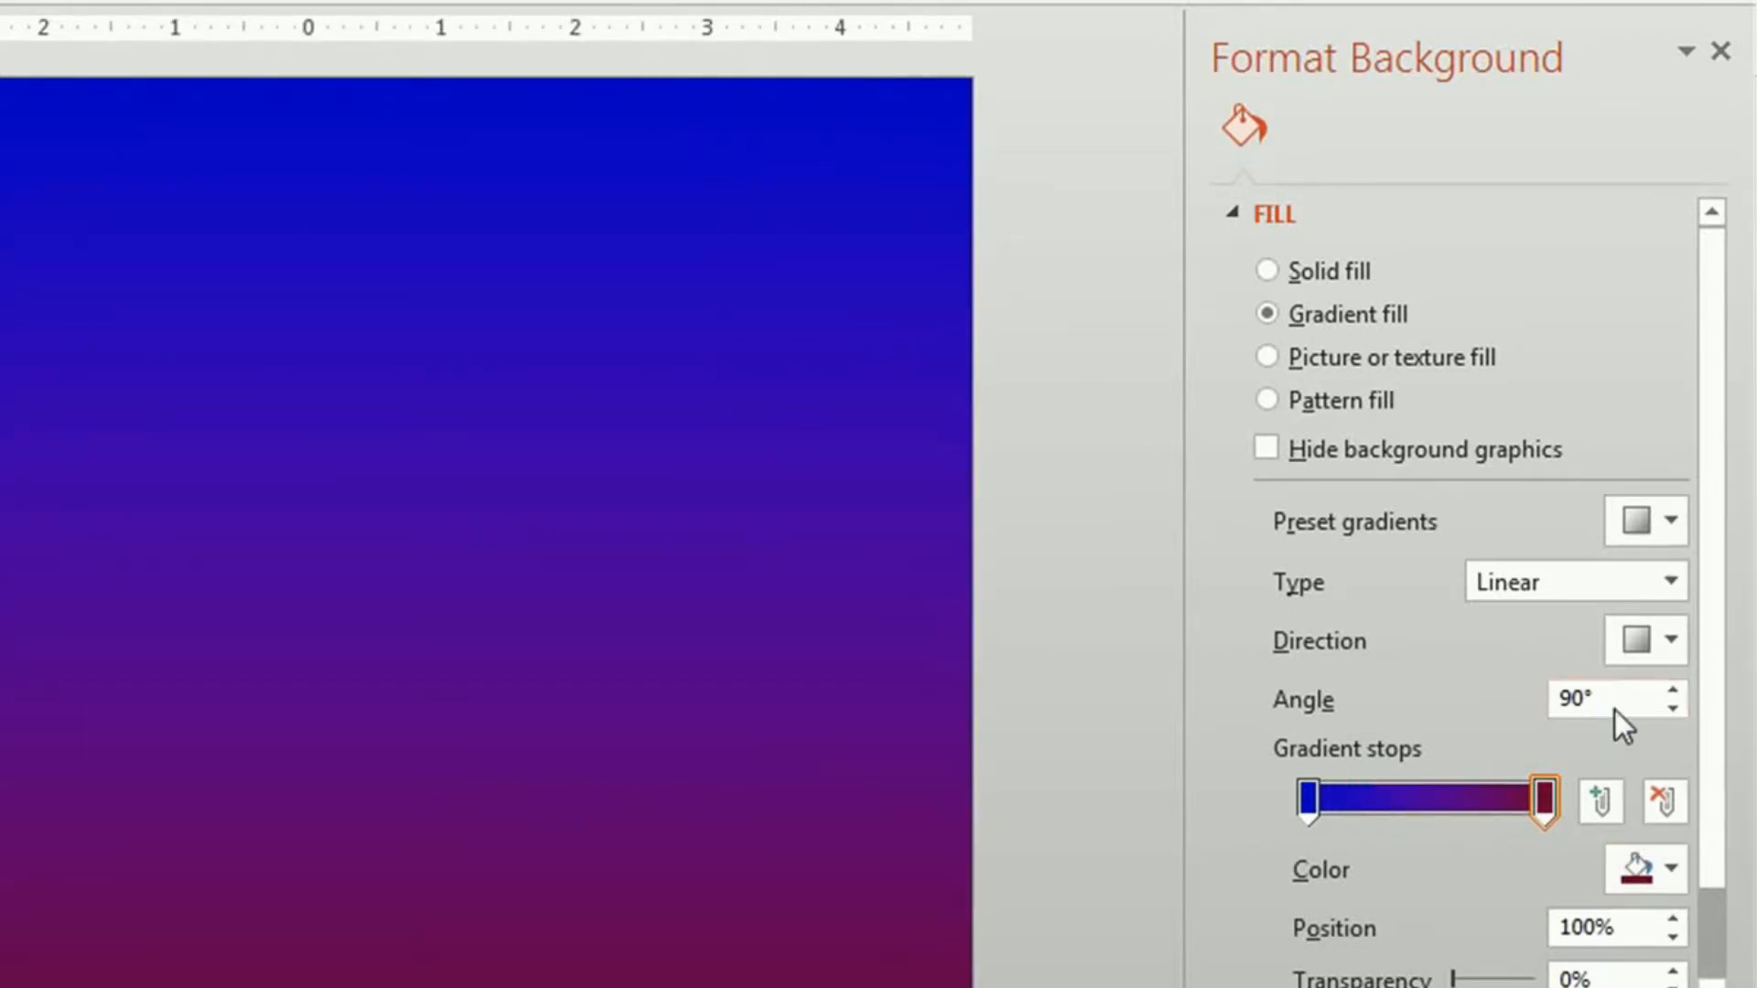
# - Set the background gradient's type to Radial
pyautogui.click(1665, 645)
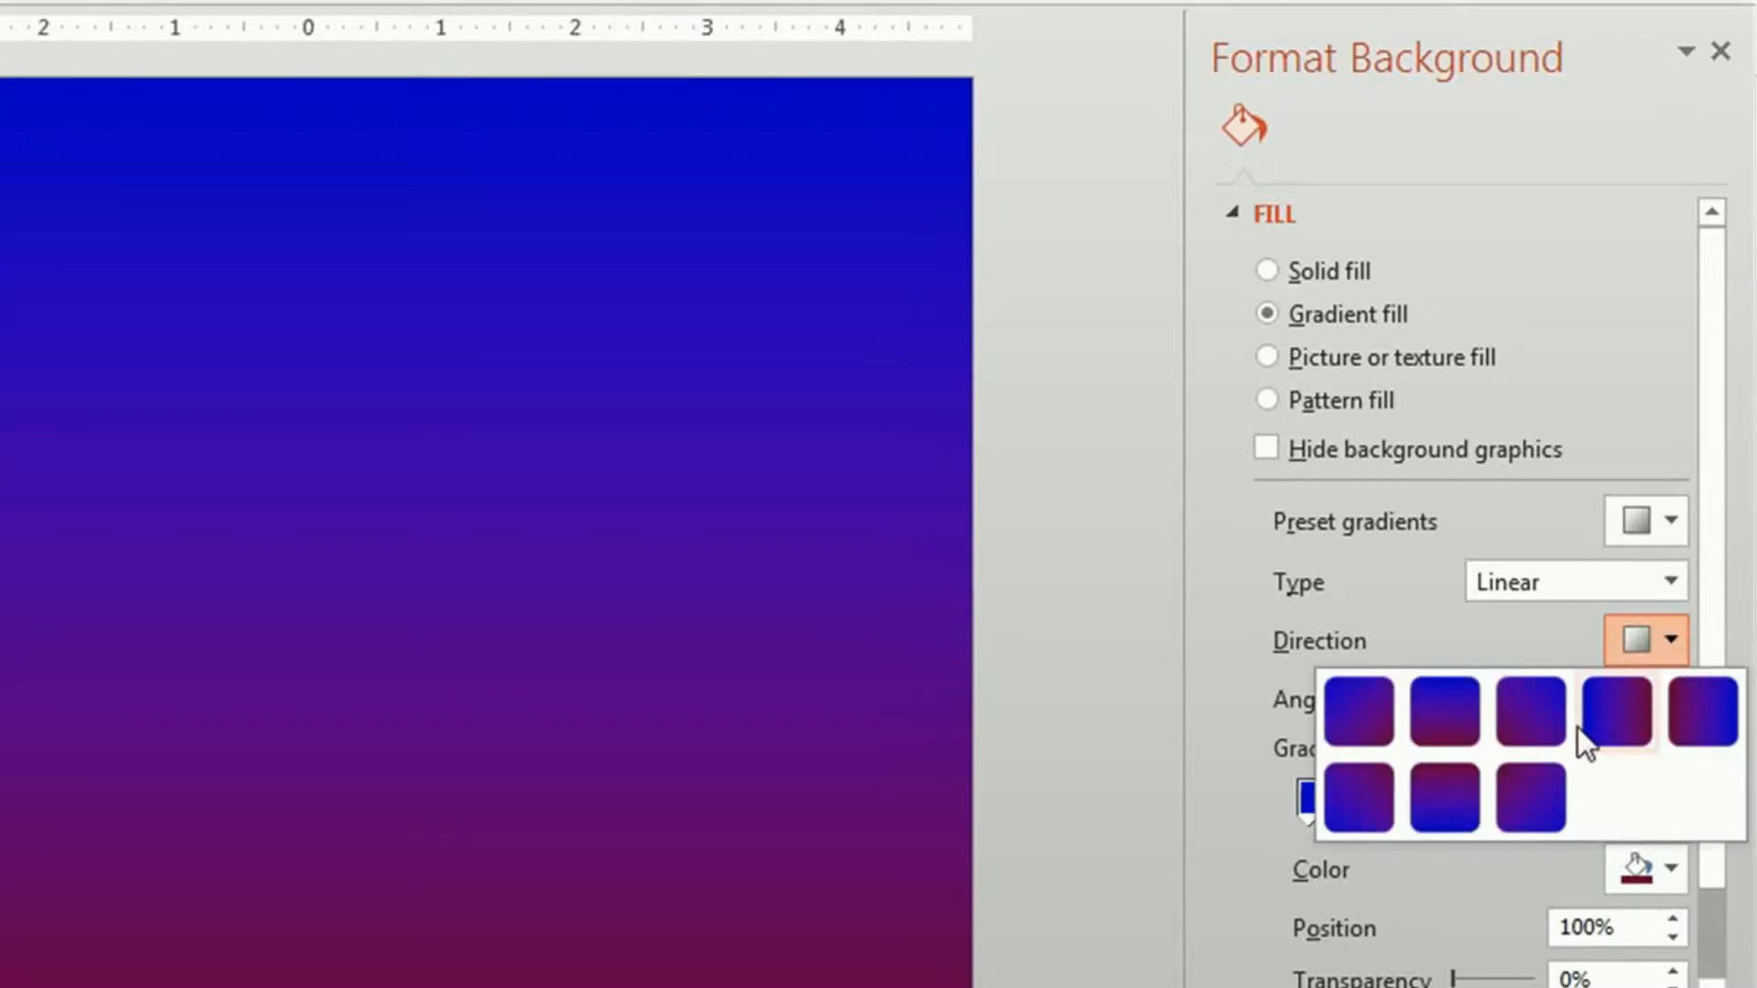
pyautogui.click(1665, 644)
pyautogui.click(1673, 640)
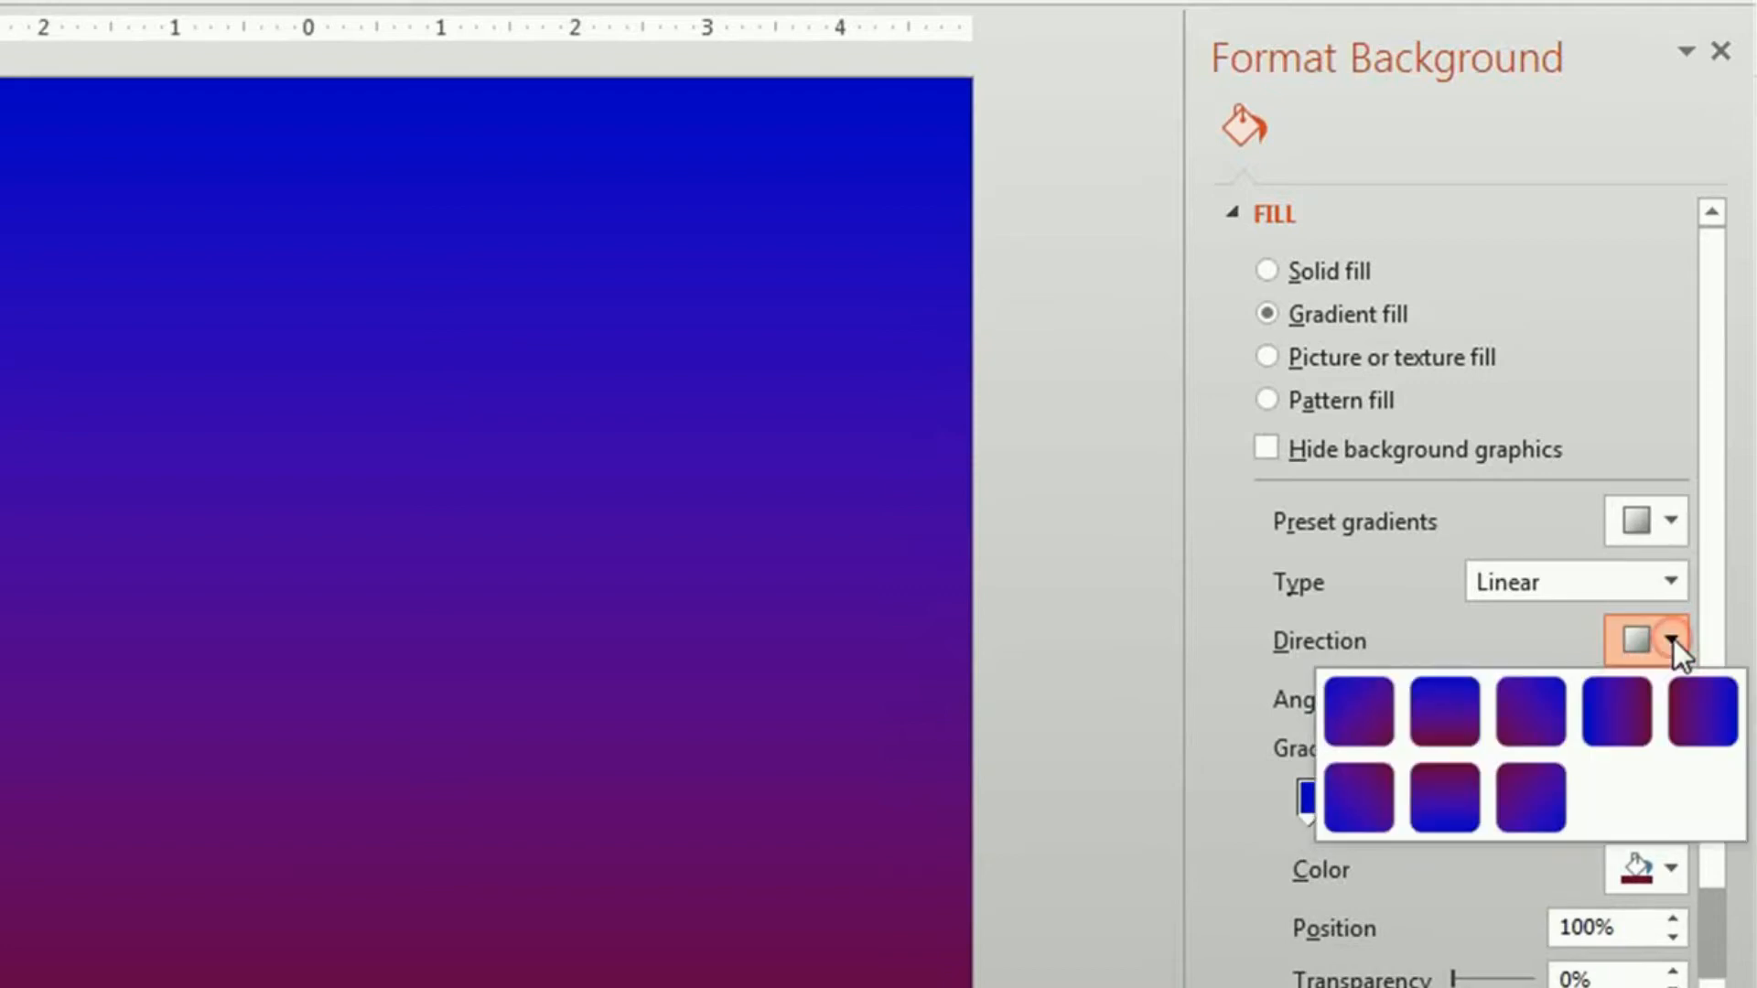
pyautogui.click(1672, 585)
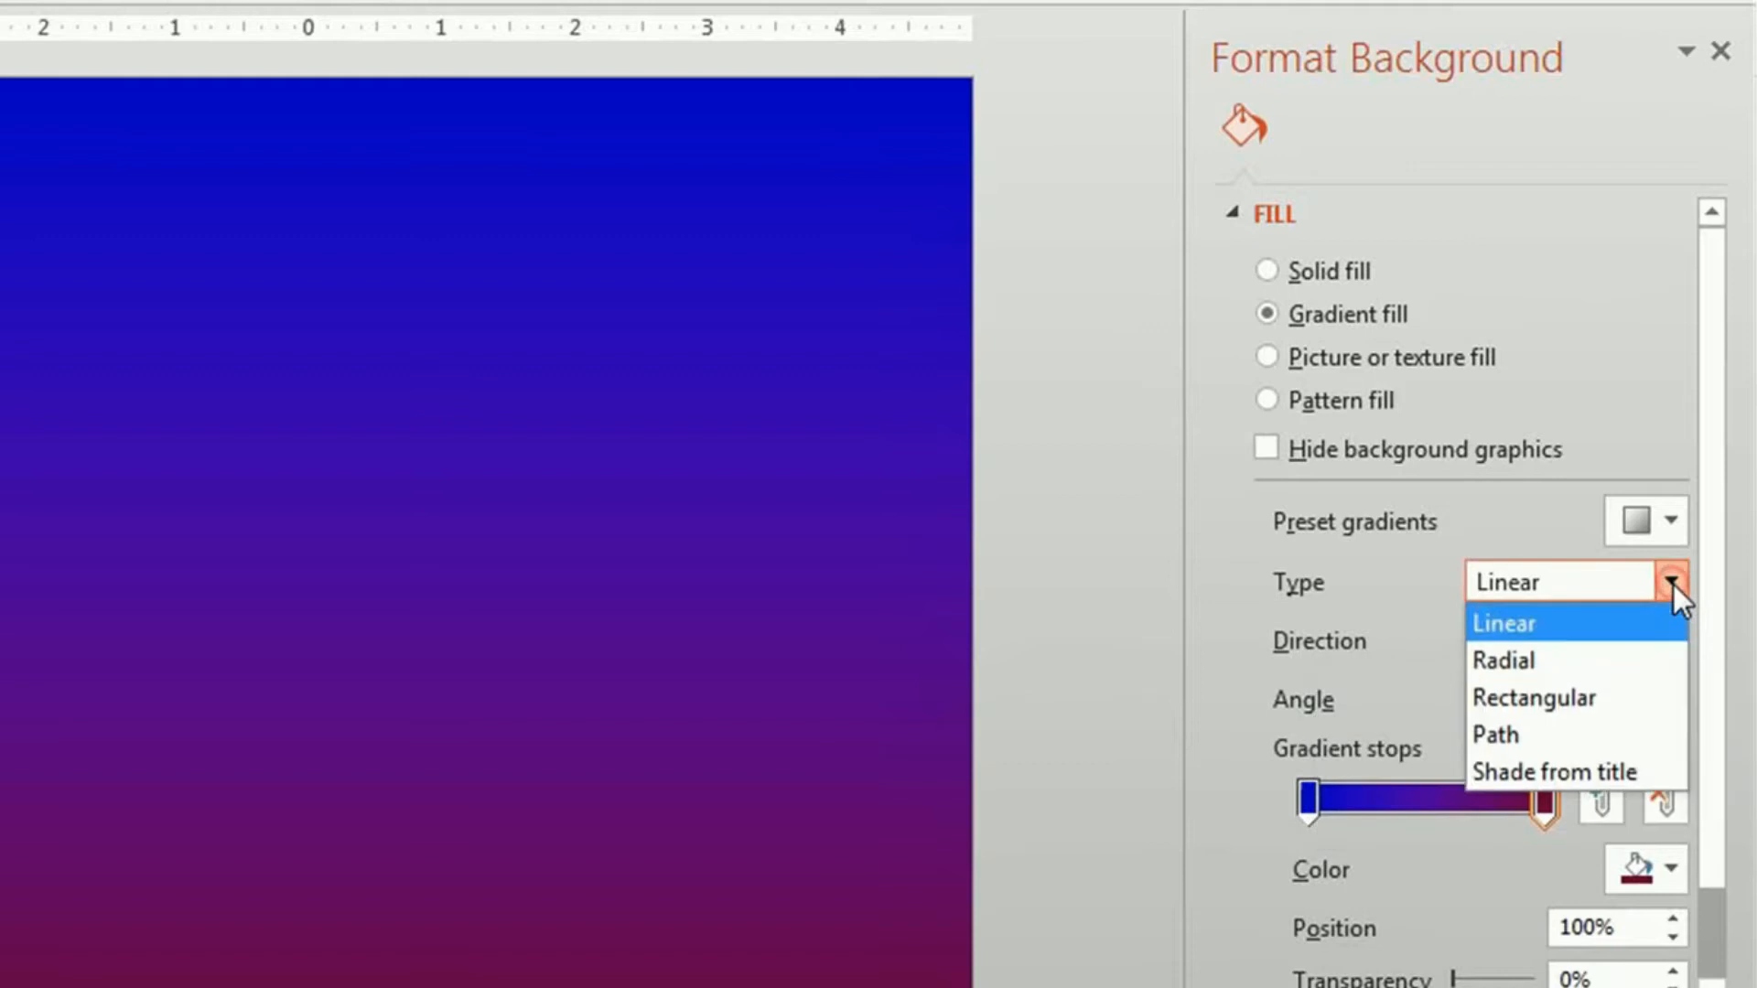
pyautogui.click(1623, 655)
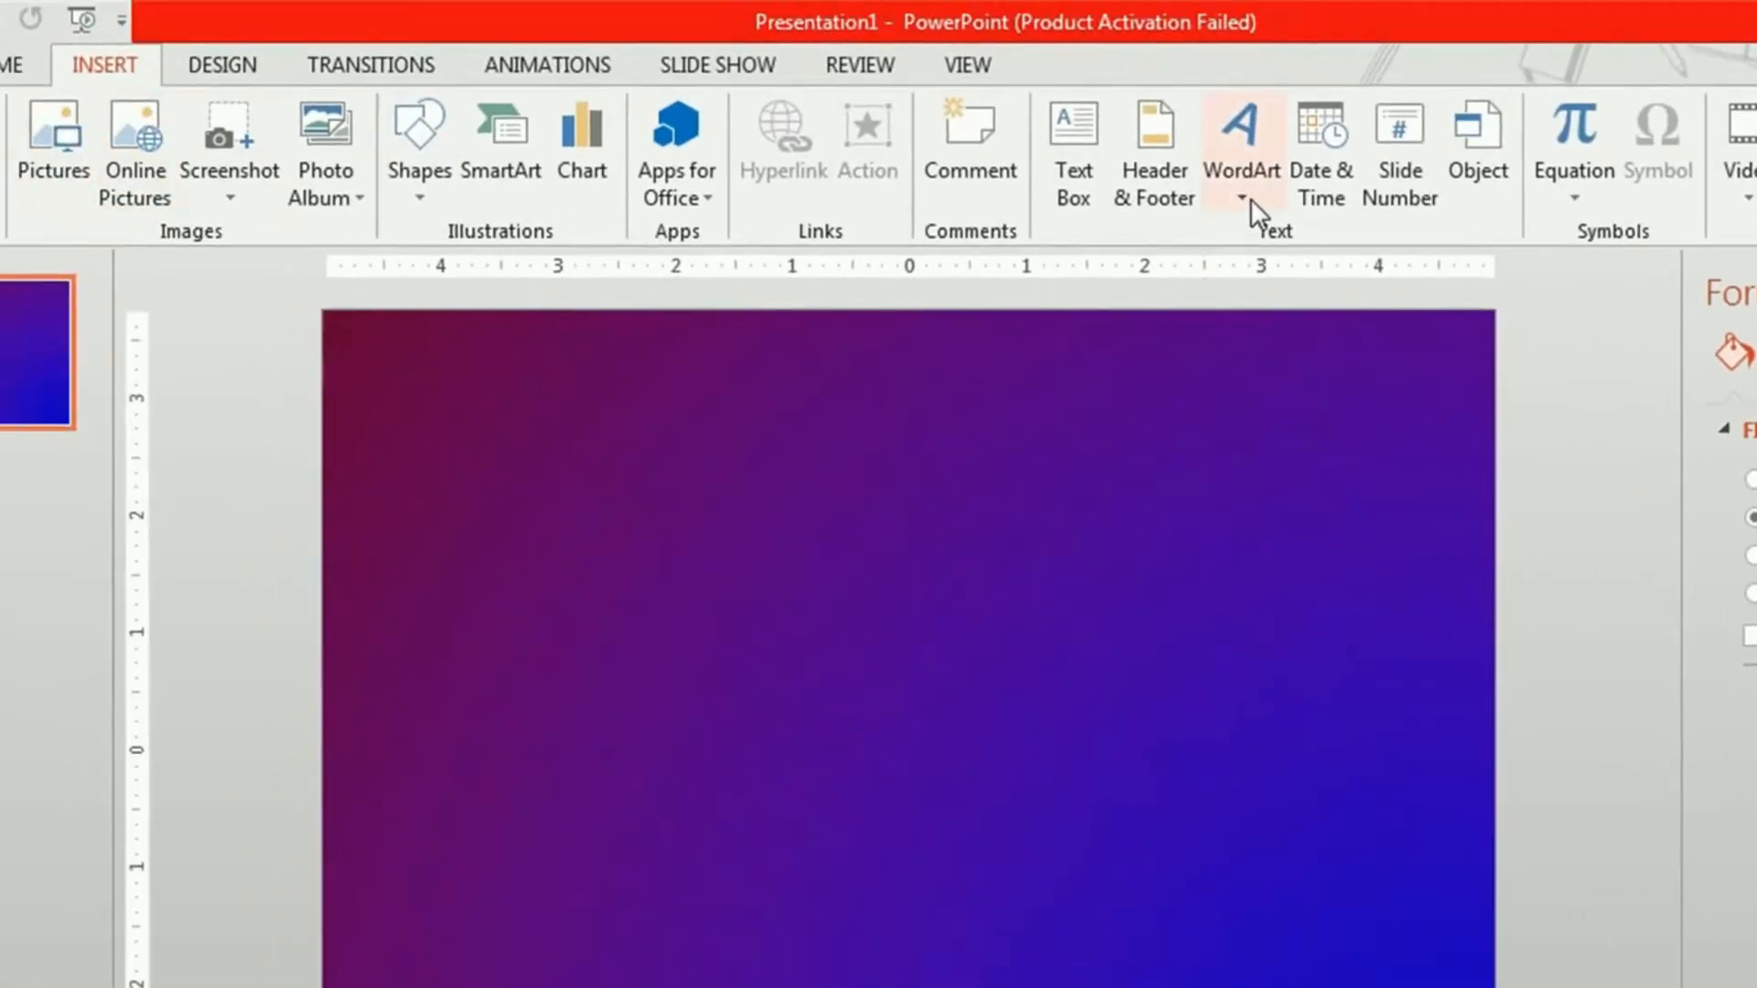
# - Insert WordArt in the plain black fill style and set its text shadow to No Shadow
pyautogui.click(1249, 198)
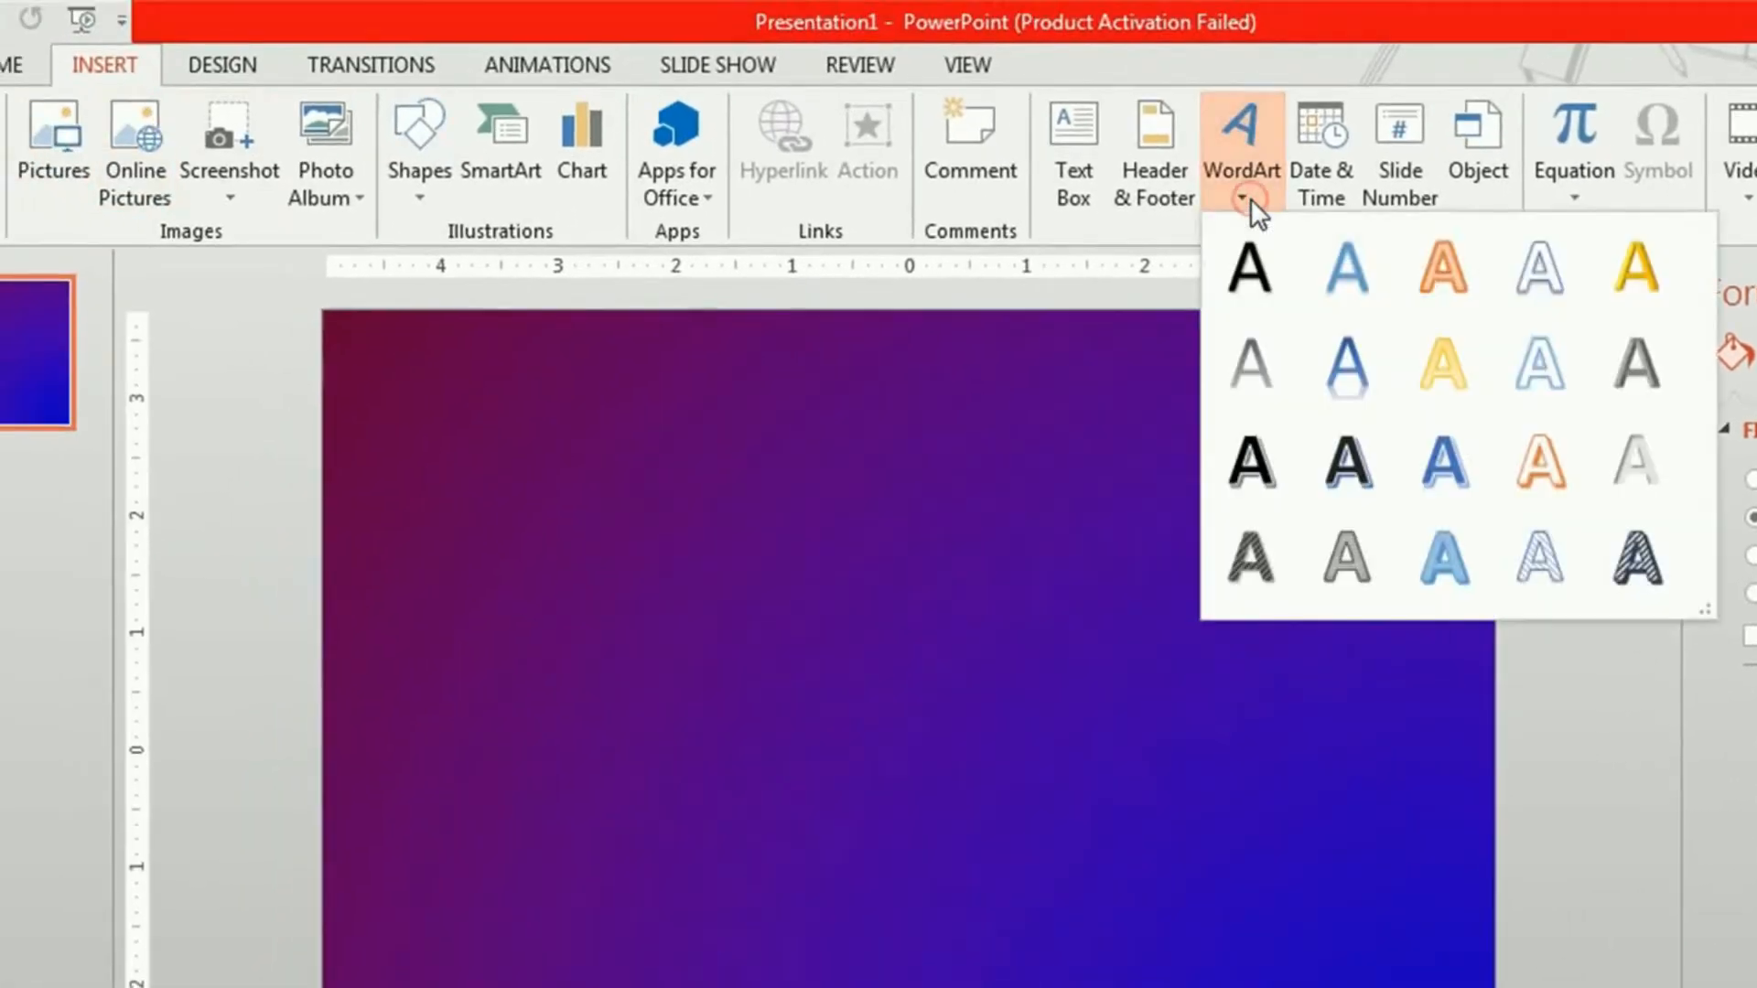
pyautogui.click(1265, 285)
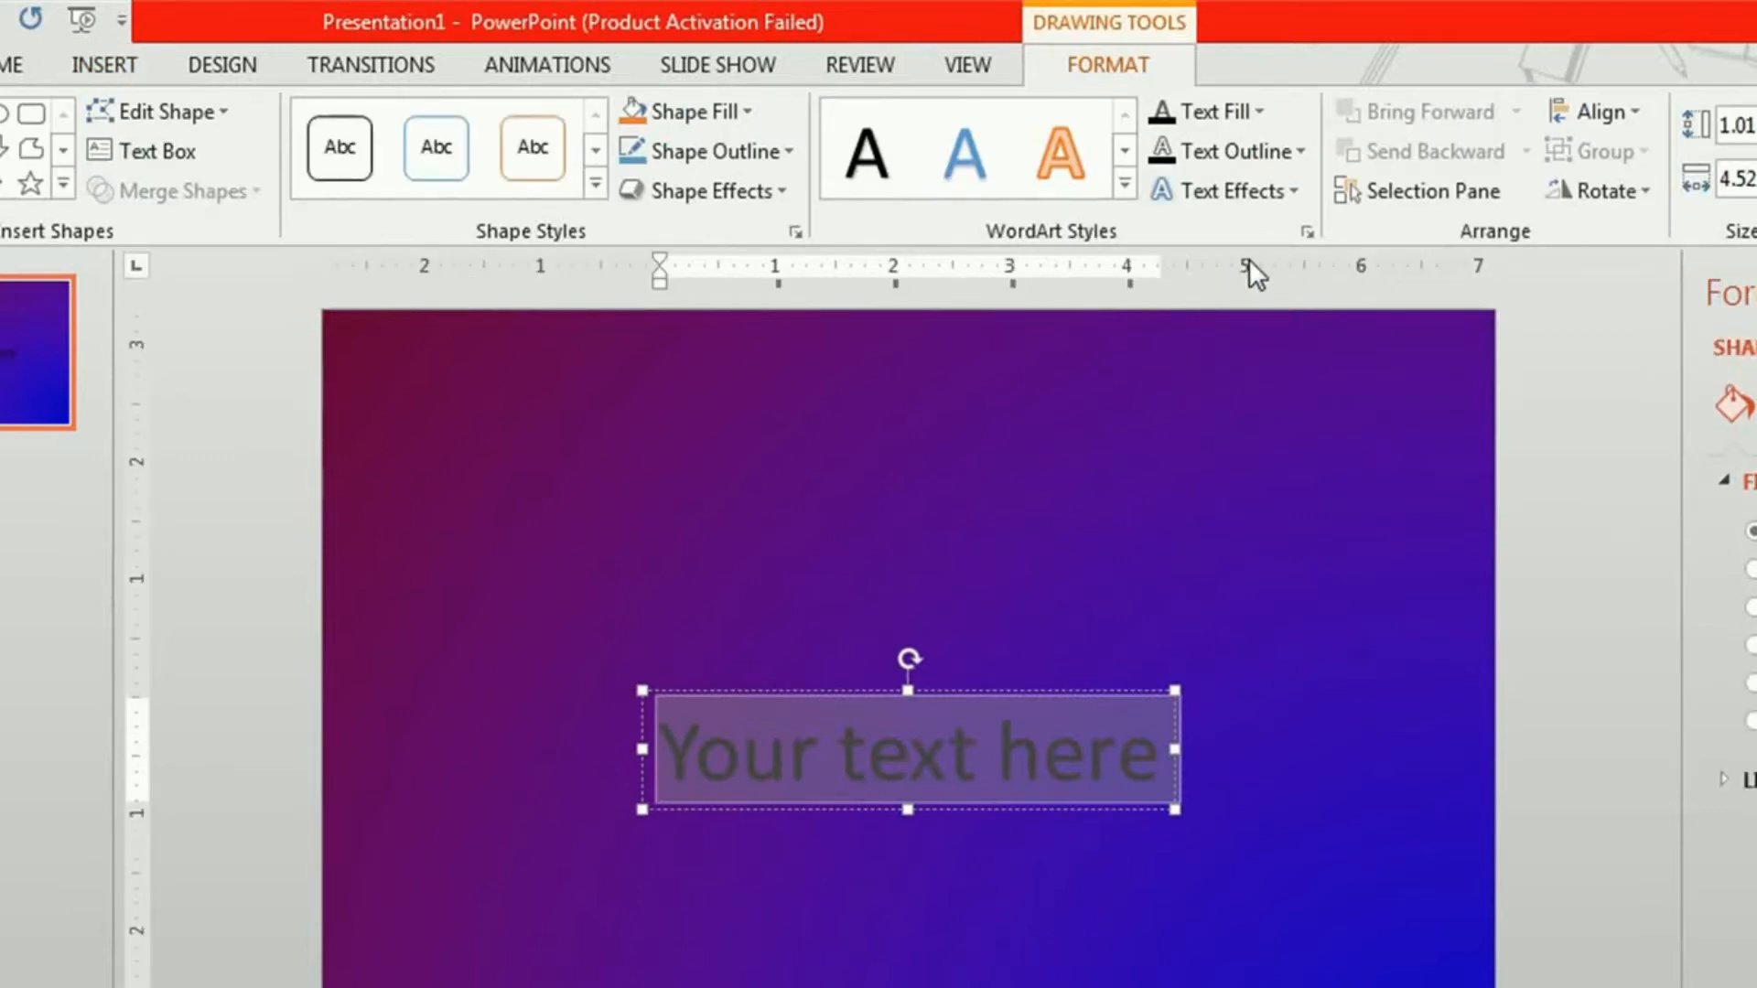
pyautogui.click(1252, 194)
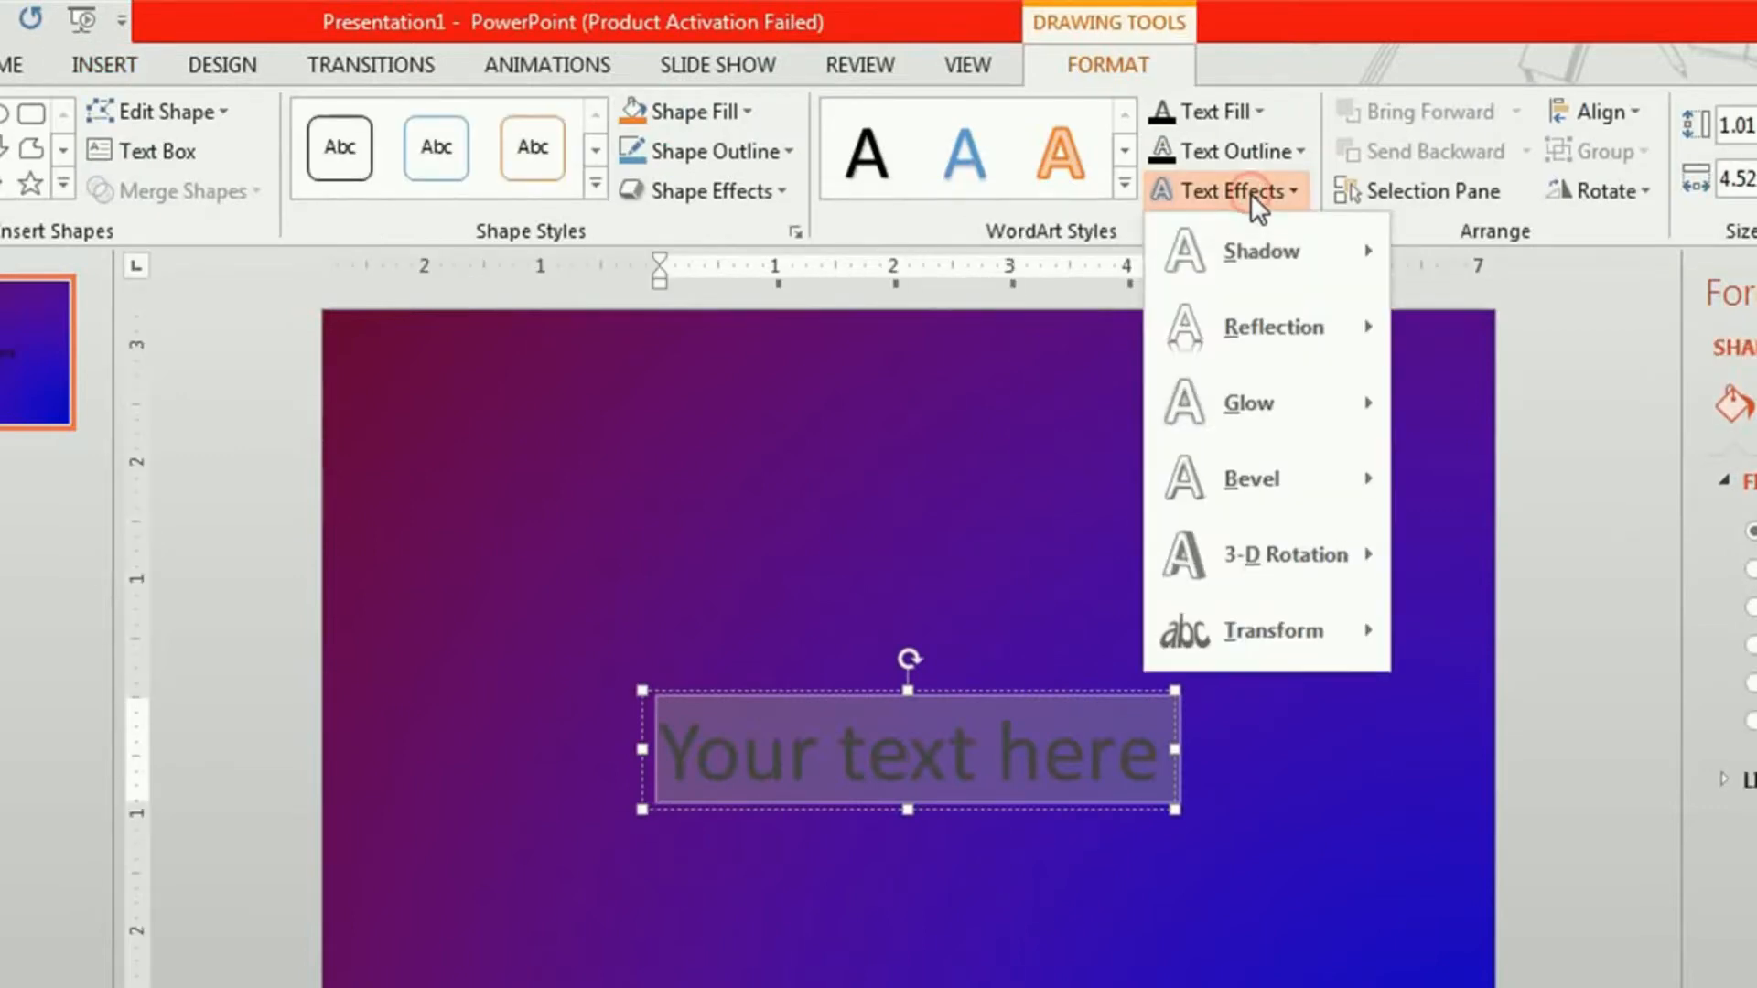
pyautogui.moveTo(1295, 236)
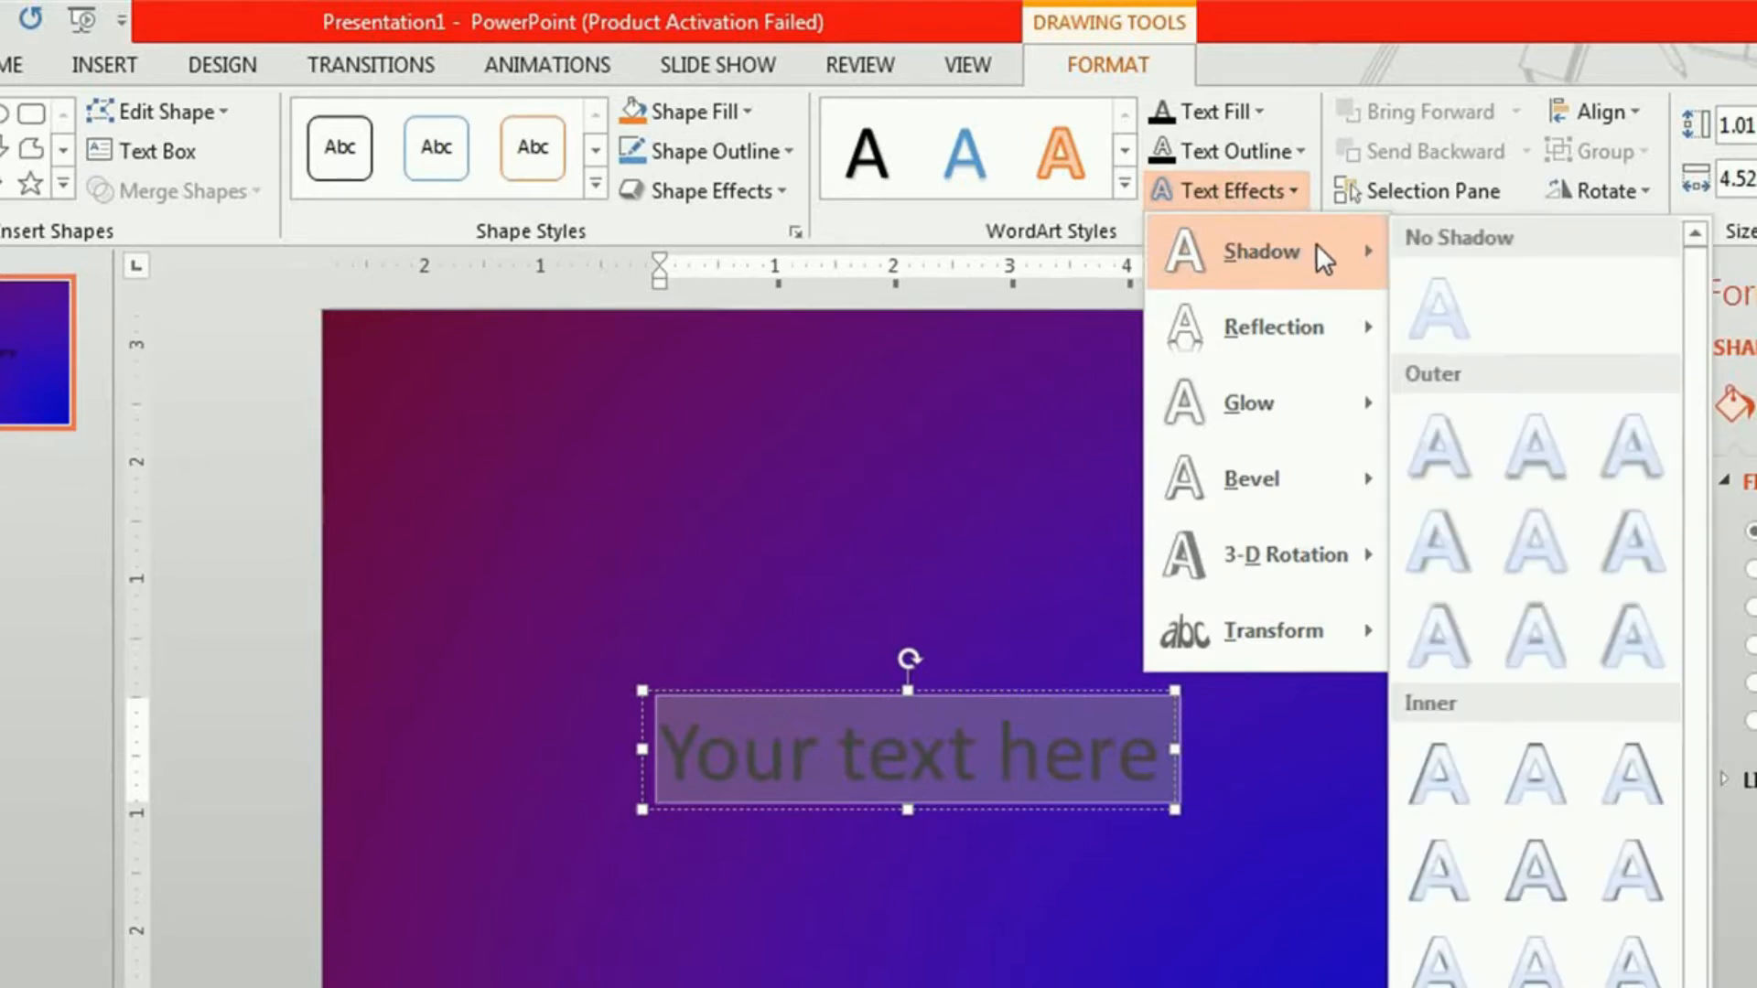
pyautogui.click(1435, 293)
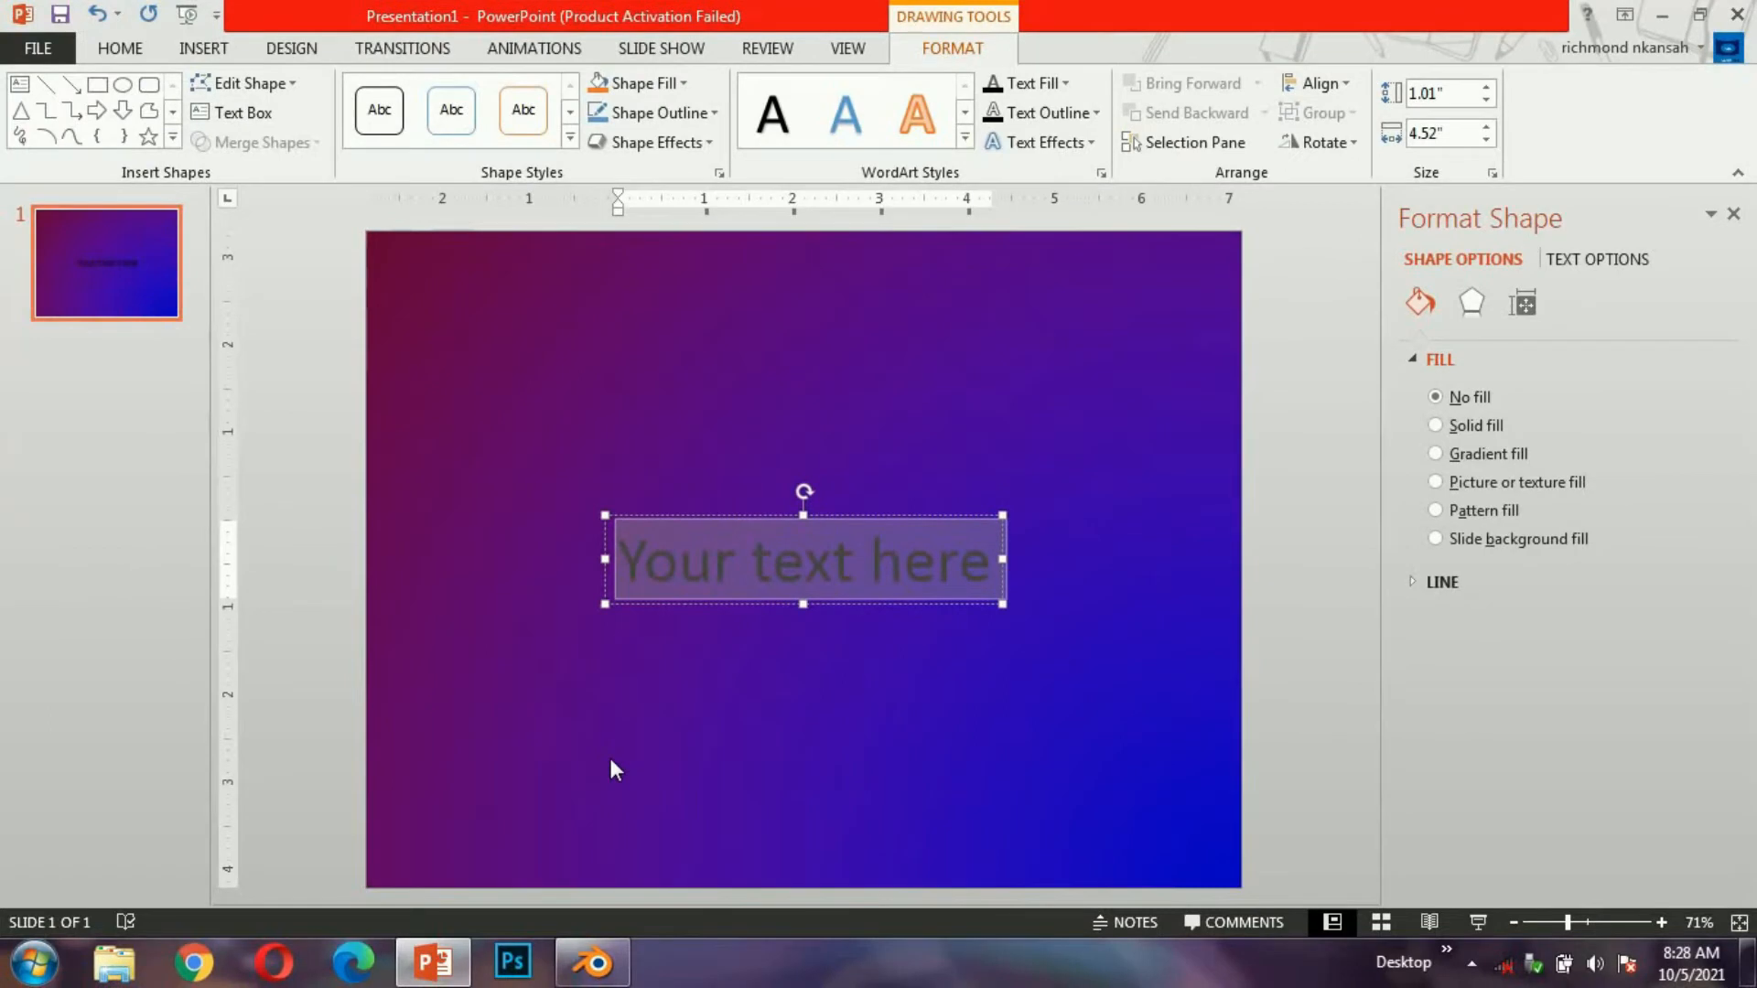
# - Replace the WordArt placeholder text with SUPREME and enlarge the text to 138 pt
pyautogui.write('SUPREME')
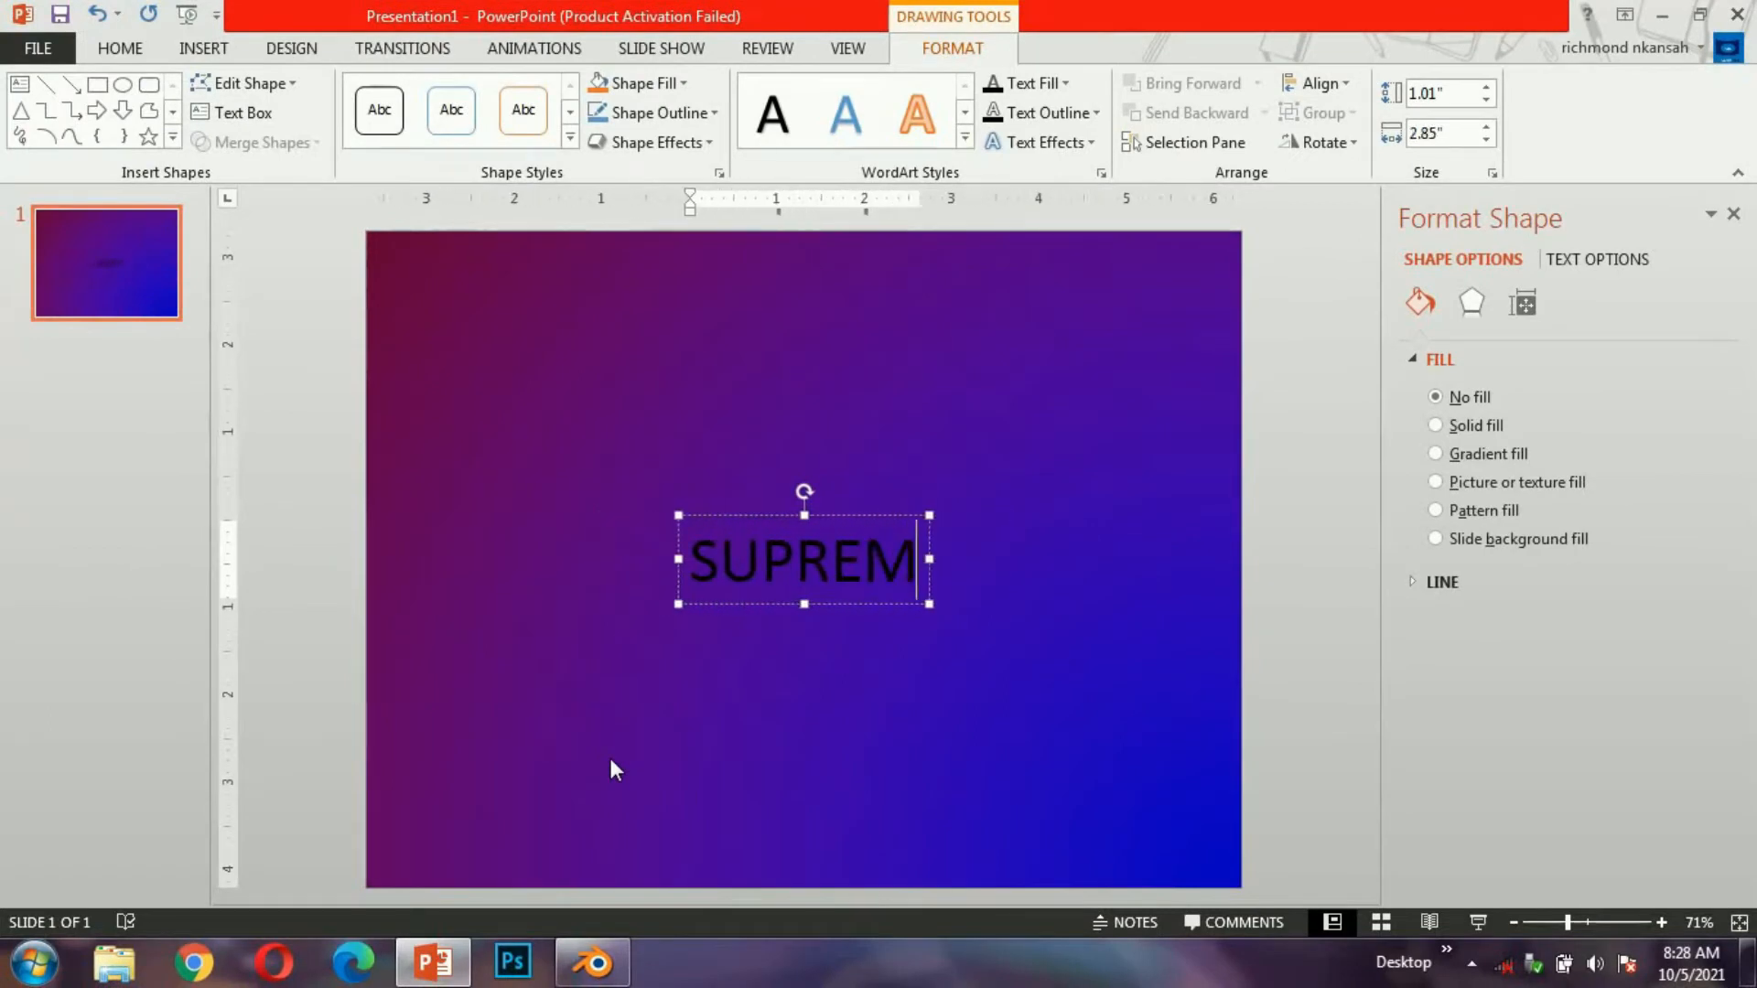
pyautogui.hotkey('ctrl', 'a')
pyautogui.hotkey('ctrl', 'shift', '.')
pyautogui.hotkey('ctrl', 'shift', '.')
pyautogui.hotkey('ctrl', 'shift', '.')
pyautogui.hotkey('ctrl', 'shift', '.')
pyautogui.hotkey('ctrl', 'shift', '.')
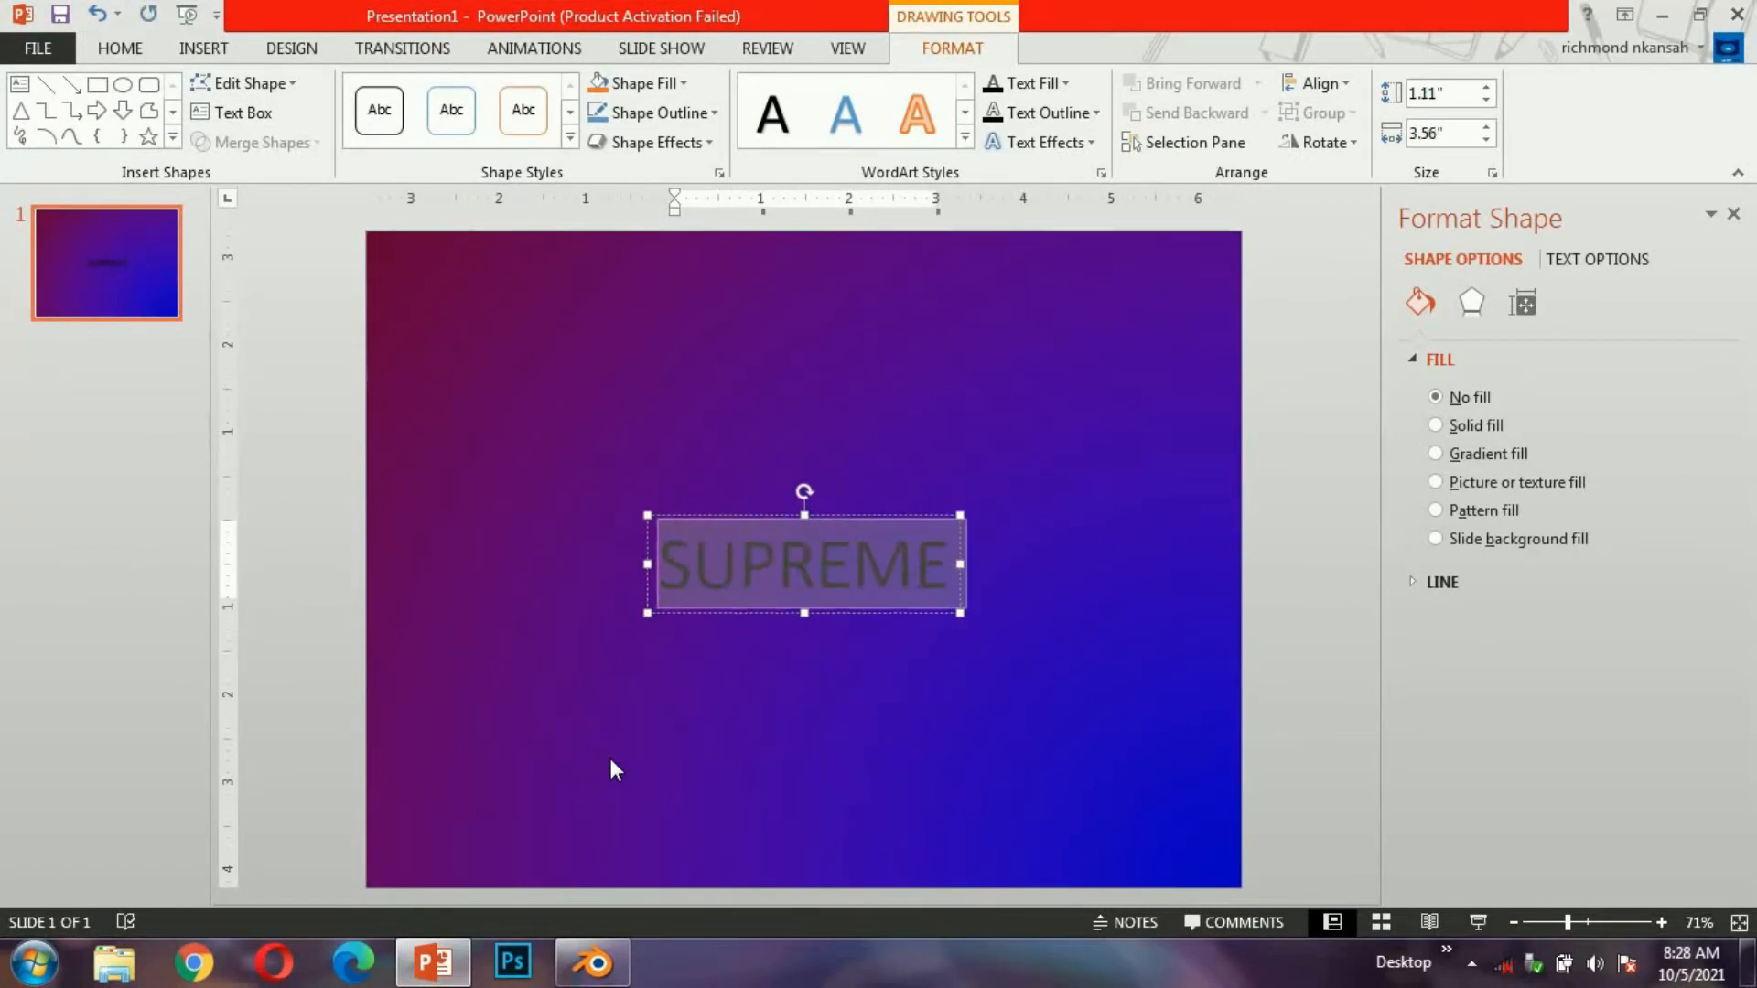
pyautogui.hotkey('ctrl', 'shift', '.')
pyautogui.hotkey('ctrl', 'shift', '.')
pyautogui.hotkey('ctrl', 'shift', '.')
pyautogui.hotkey('ctrl', 'shift', '.')
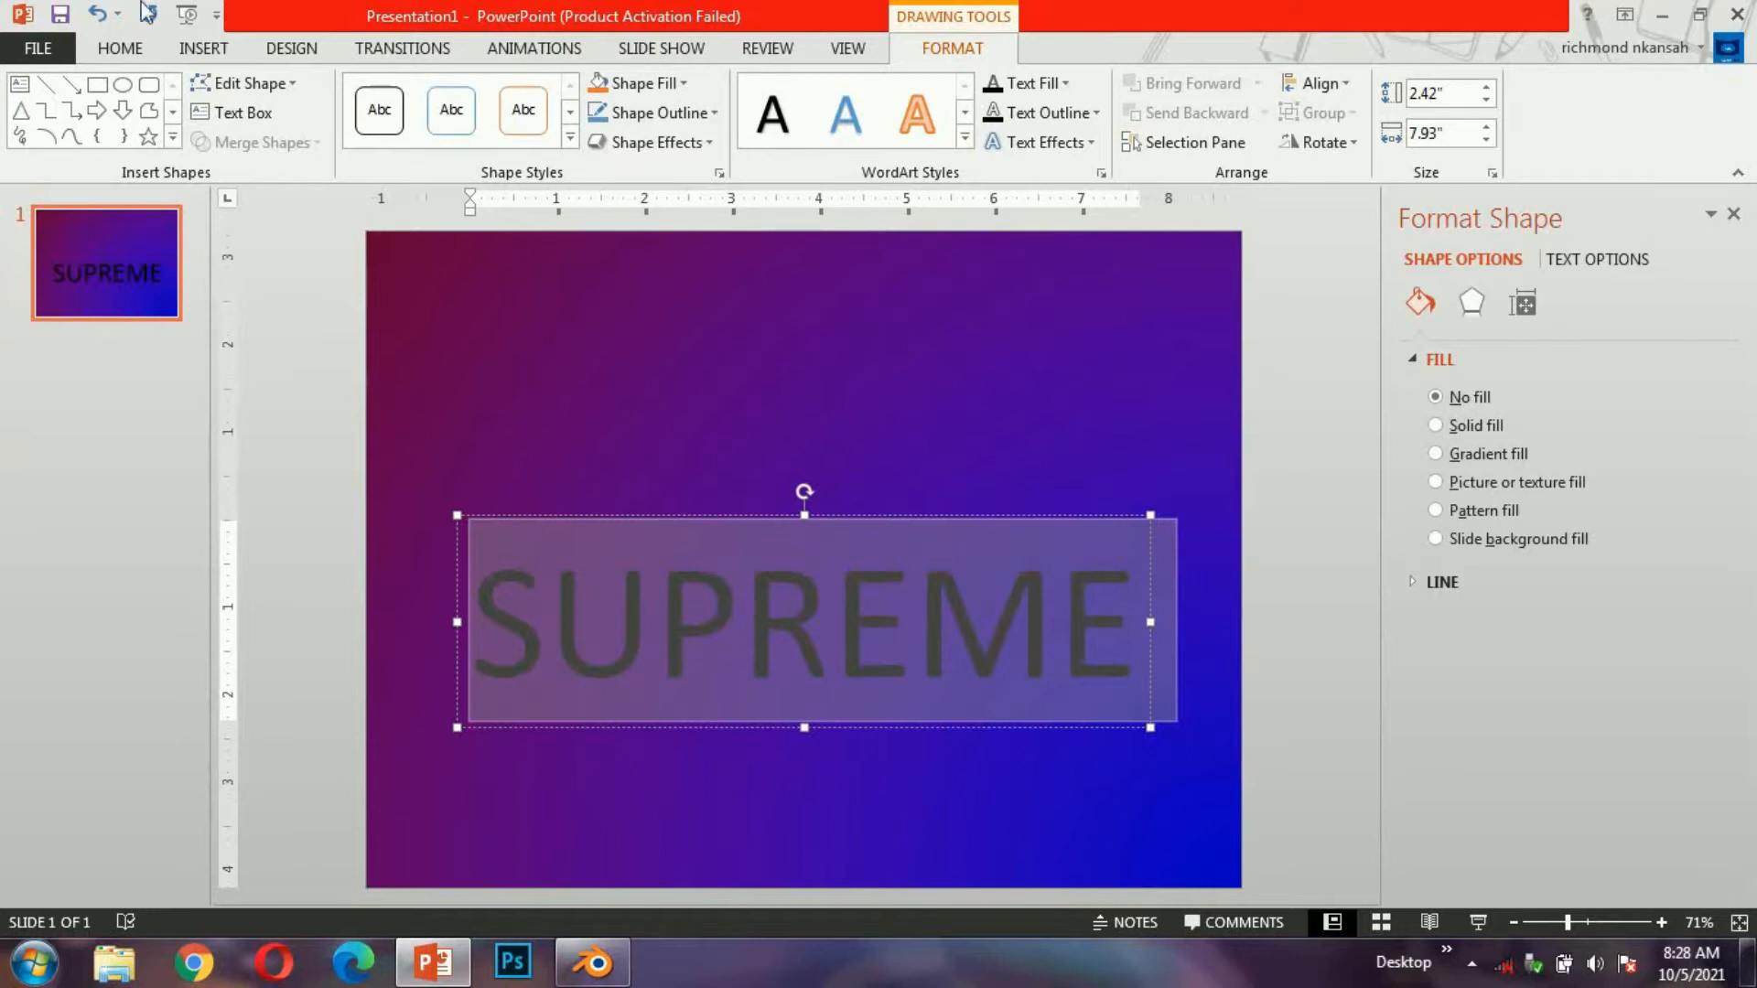
# - Set the font of the SUPREME text to Berlin Sans FB
pyautogui.click(120, 47)
pyautogui.click(459, 92)
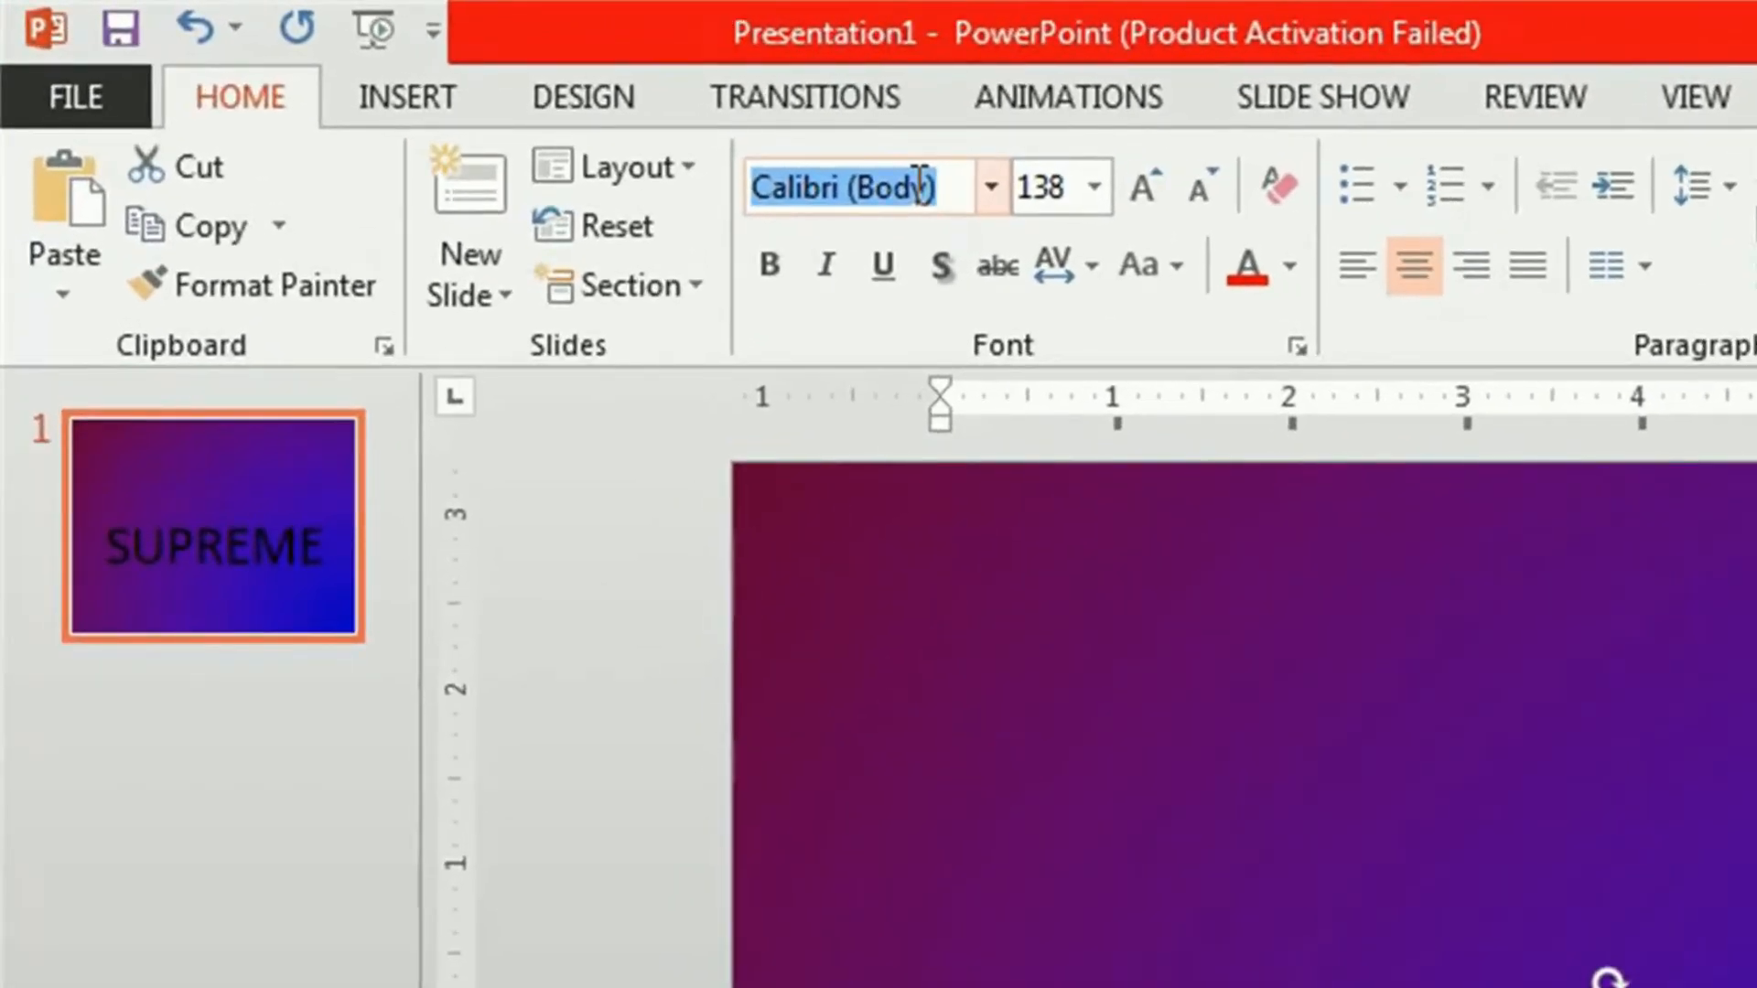
pyautogui.write('Berlin Sans FB')
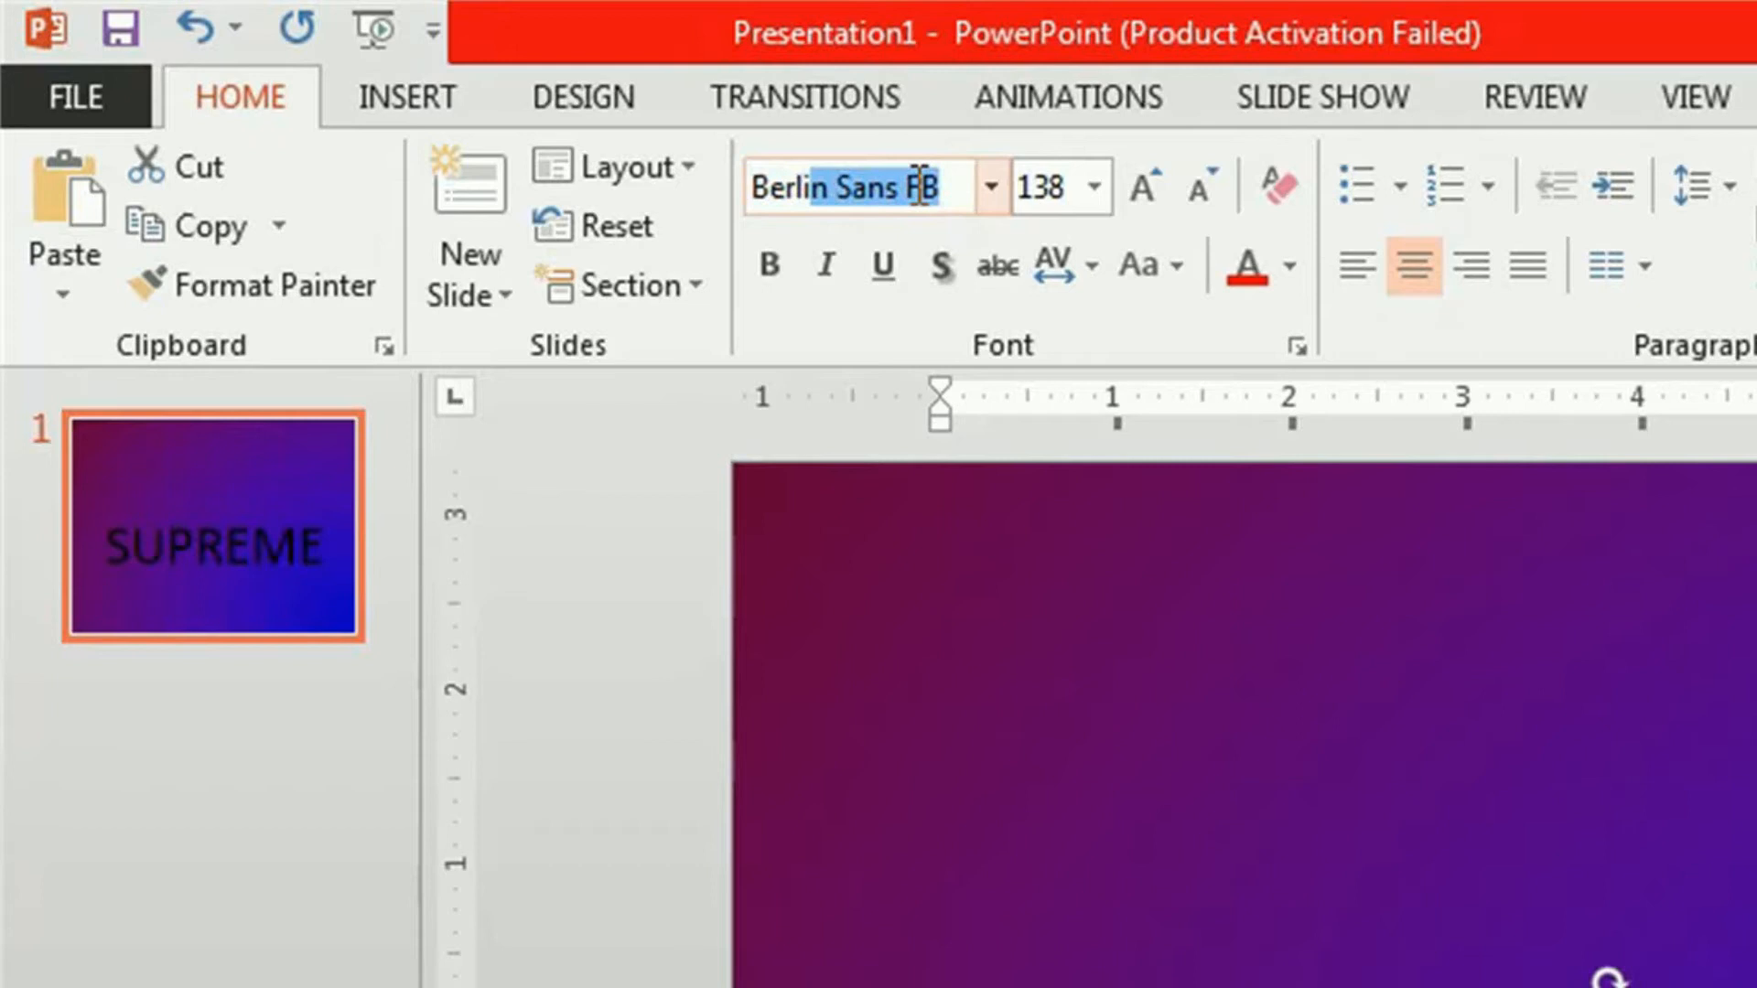
pyautogui.press('Return')
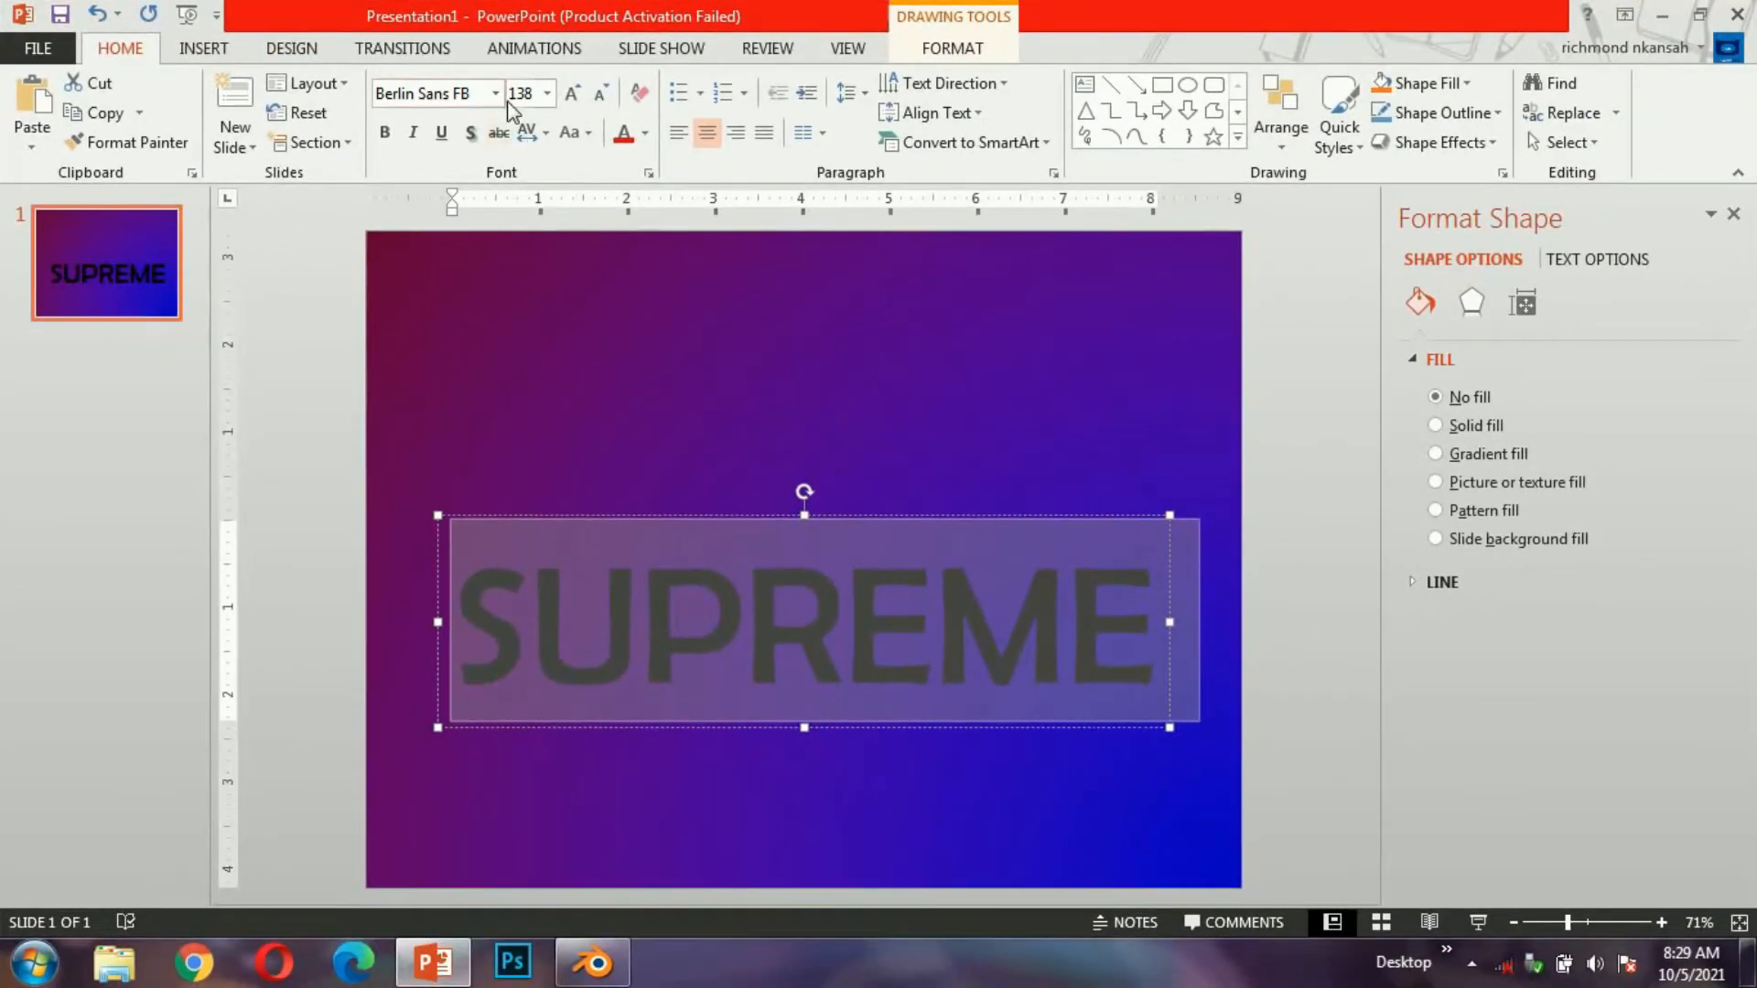
# - Change the SUPREME text's font to the bolder Berlin Sans FB Demi
pyautogui.click(496, 94)
pyautogui.moveTo(734, 153); pyautogui.dragTo(734, 281)
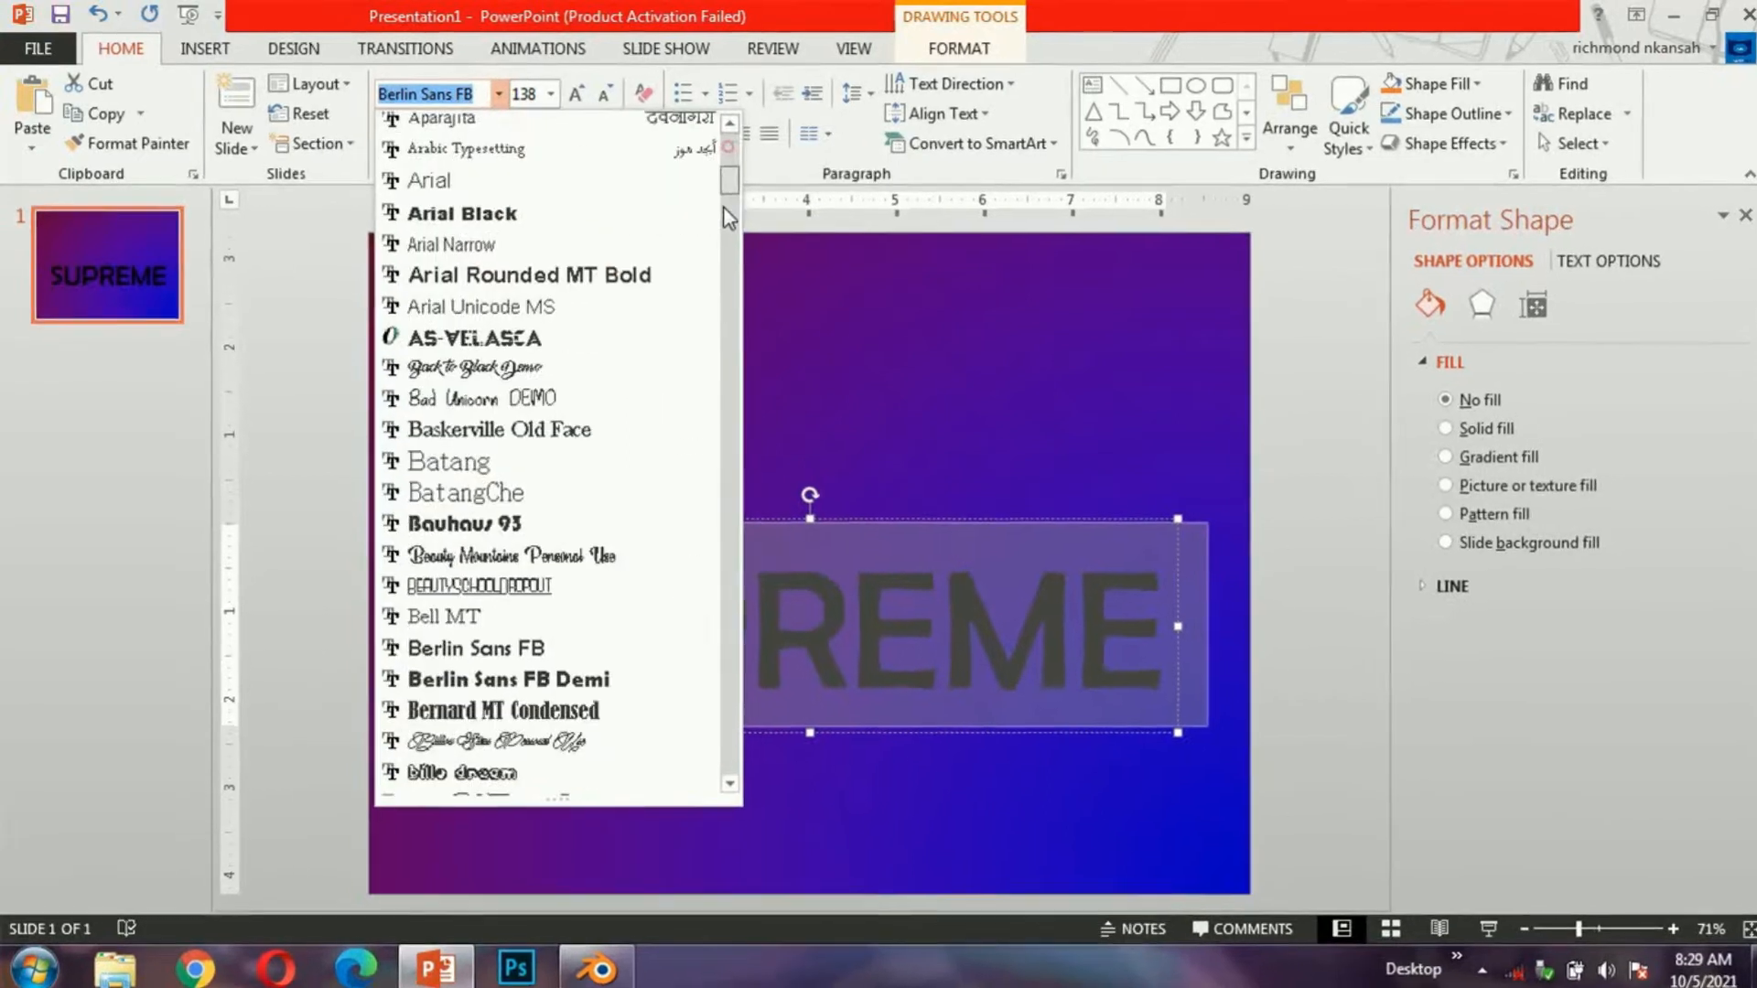
pyautogui.moveTo(822, 315); pyautogui.dragTo(841, 229)
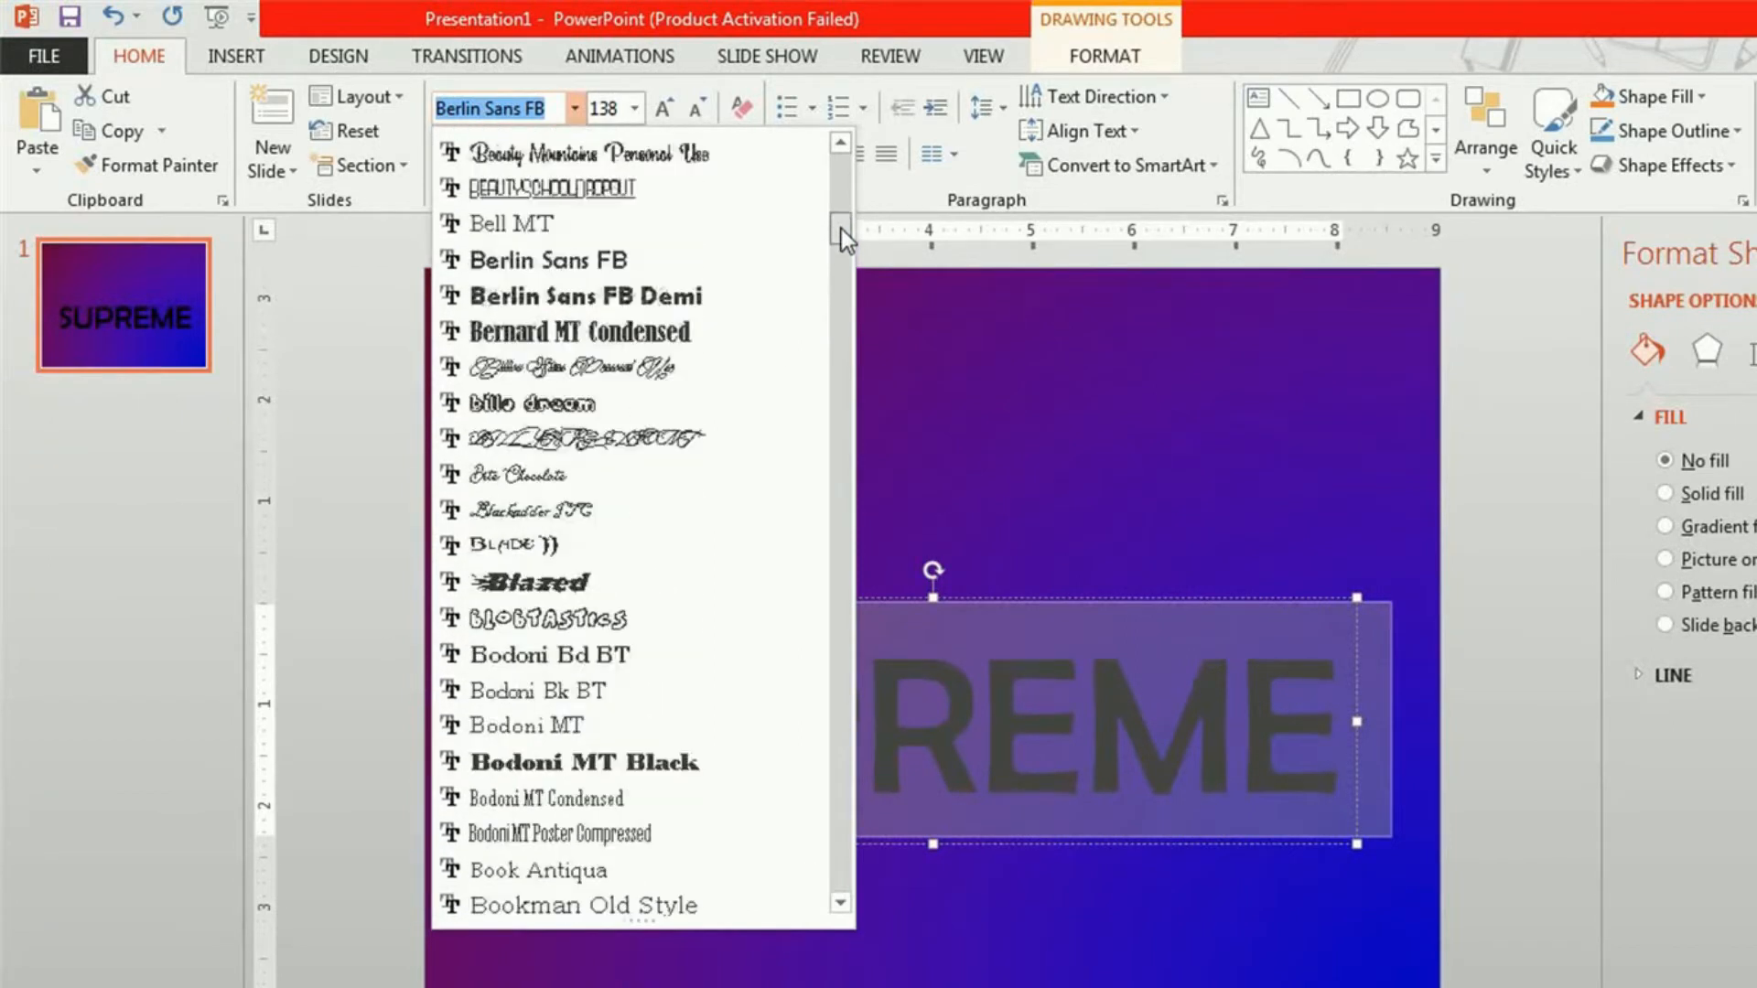
pyautogui.click(763, 295)
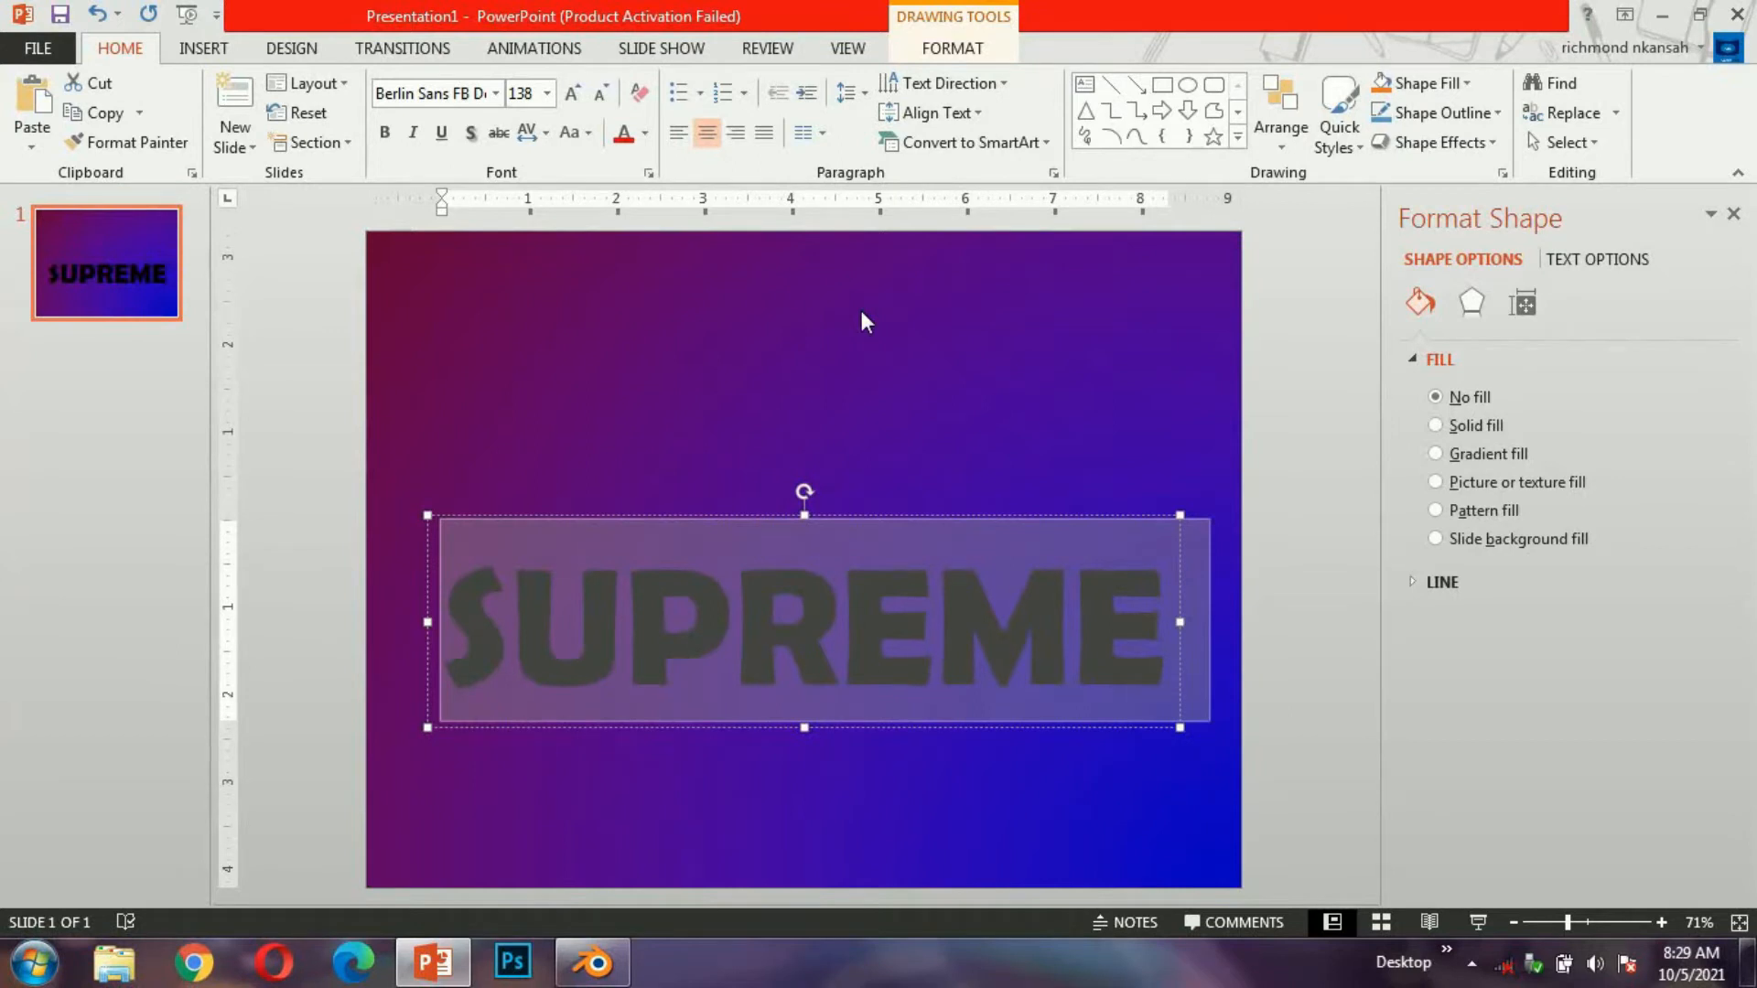
# - Fill the SUPREME lettering with white
pyautogui.click(958, 59)
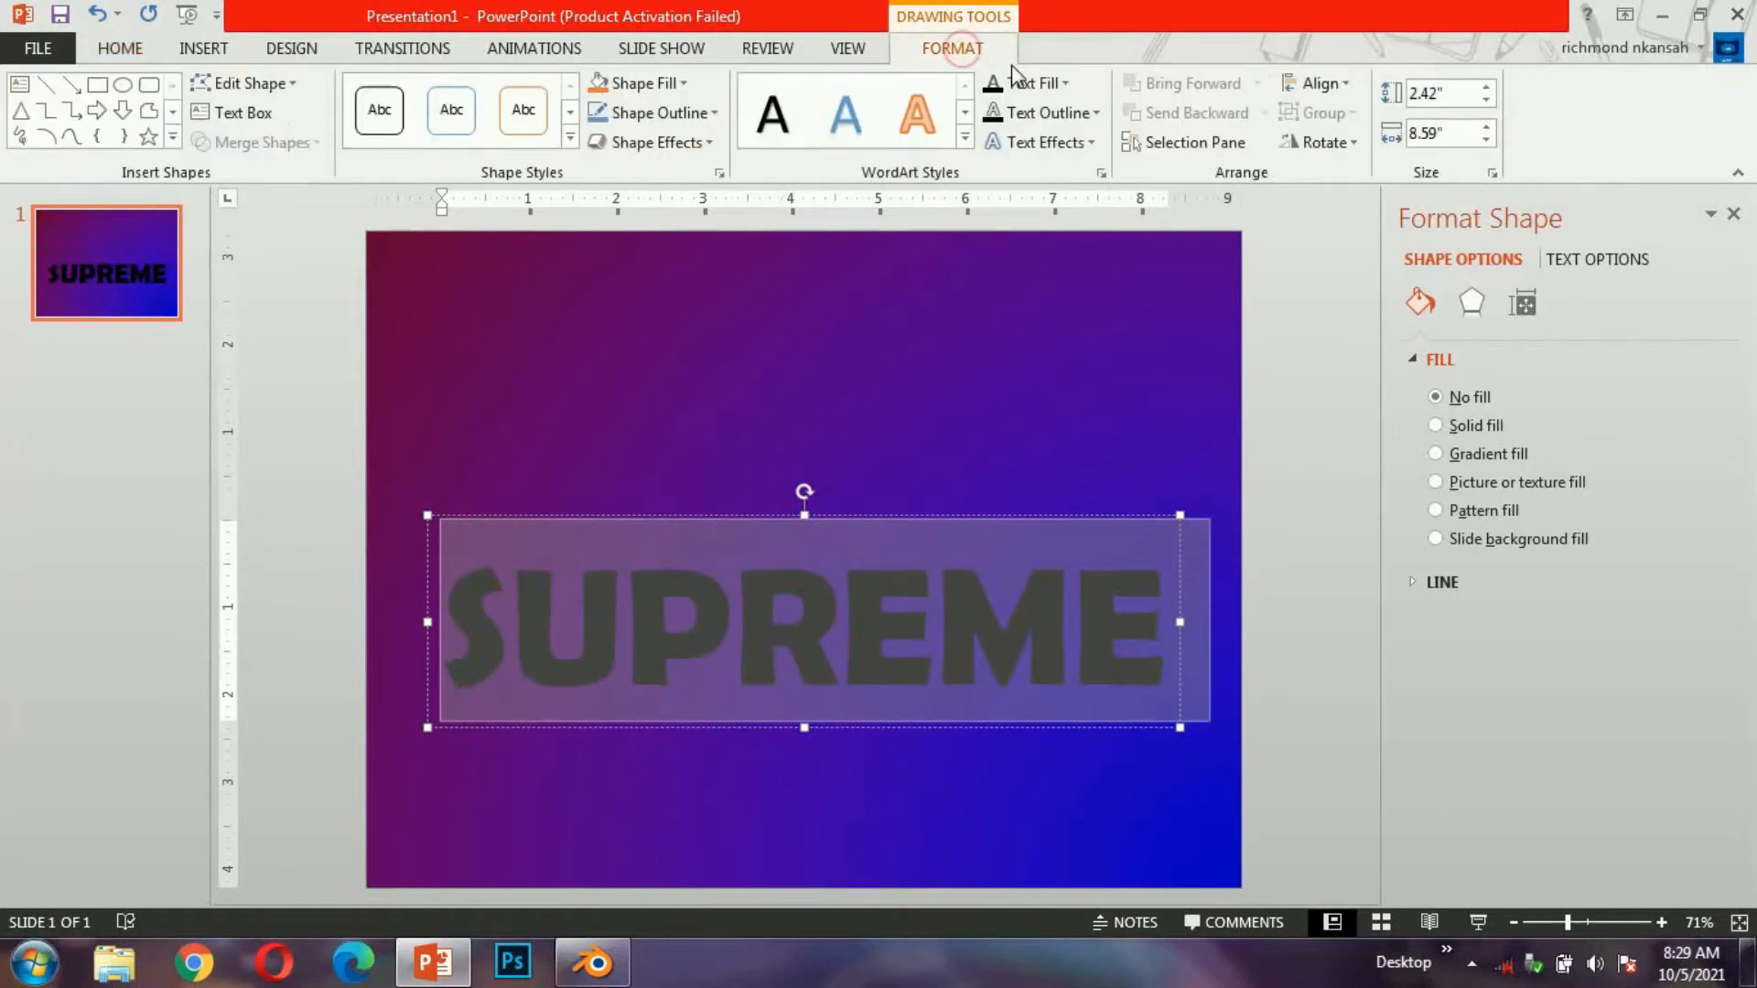
pyautogui.click(1024, 81)
pyautogui.click(739, 172)
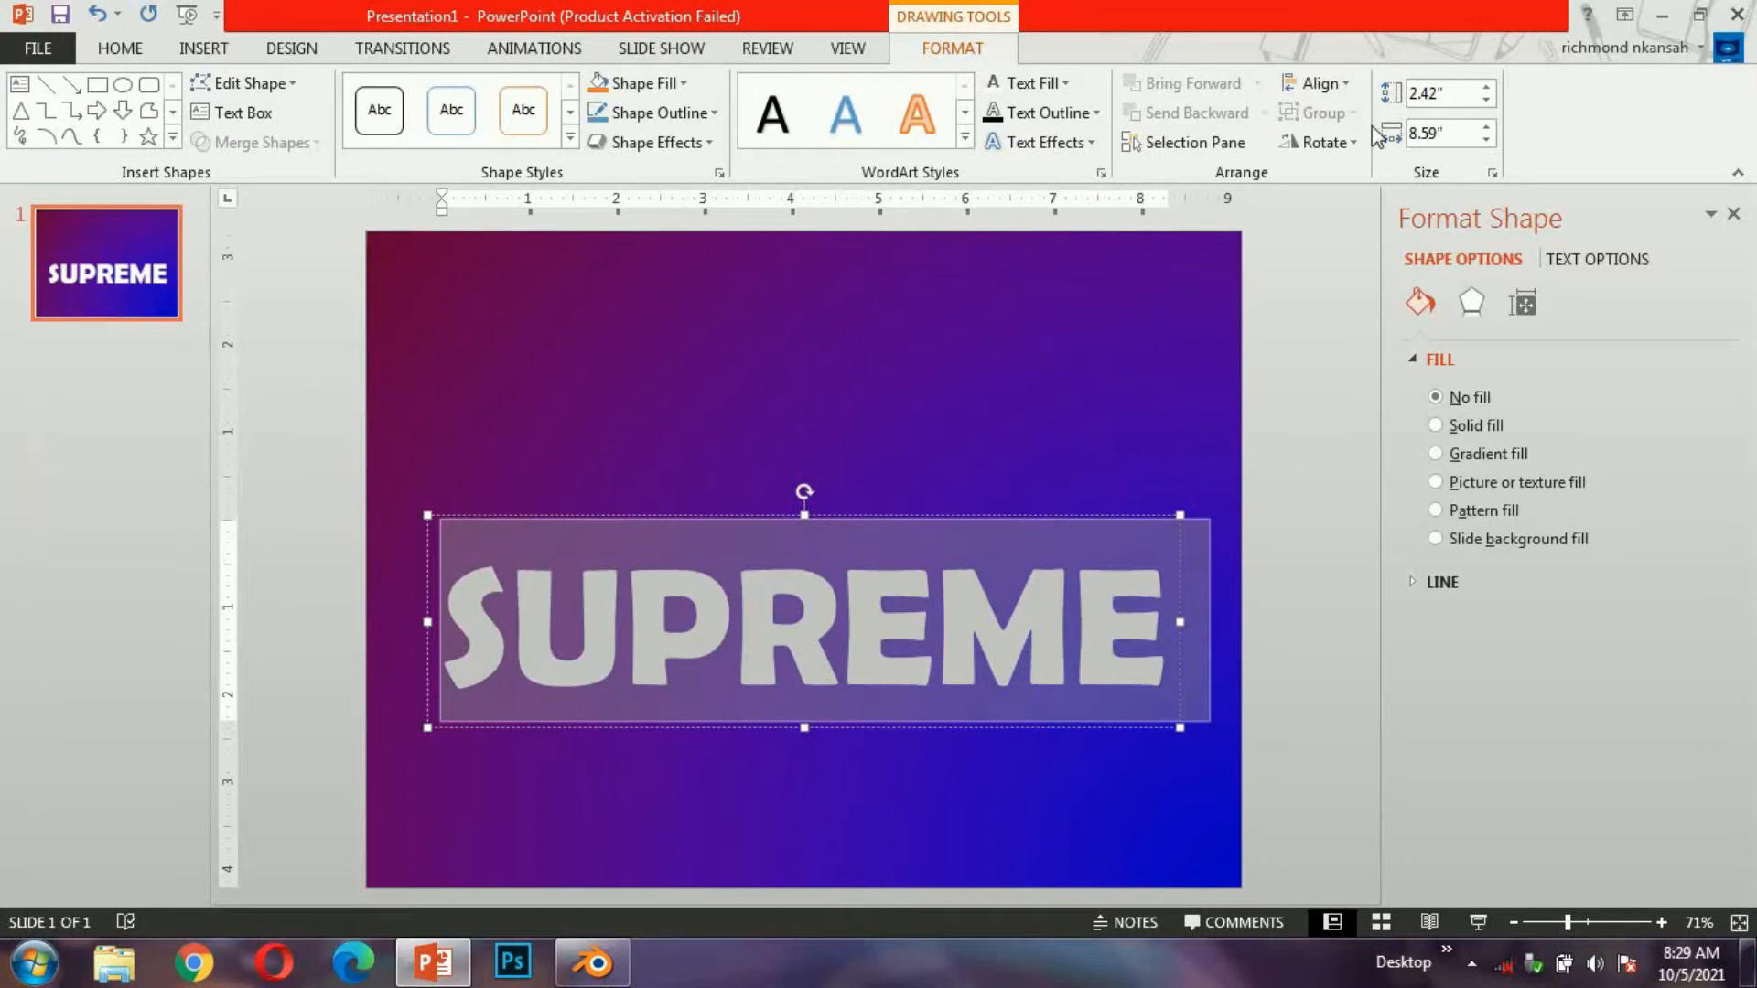
# - Apply the backward-tilted 3-D rotation preset, second in the second Perspective row, to the SUPREME text
pyautogui.click(1065, 142)
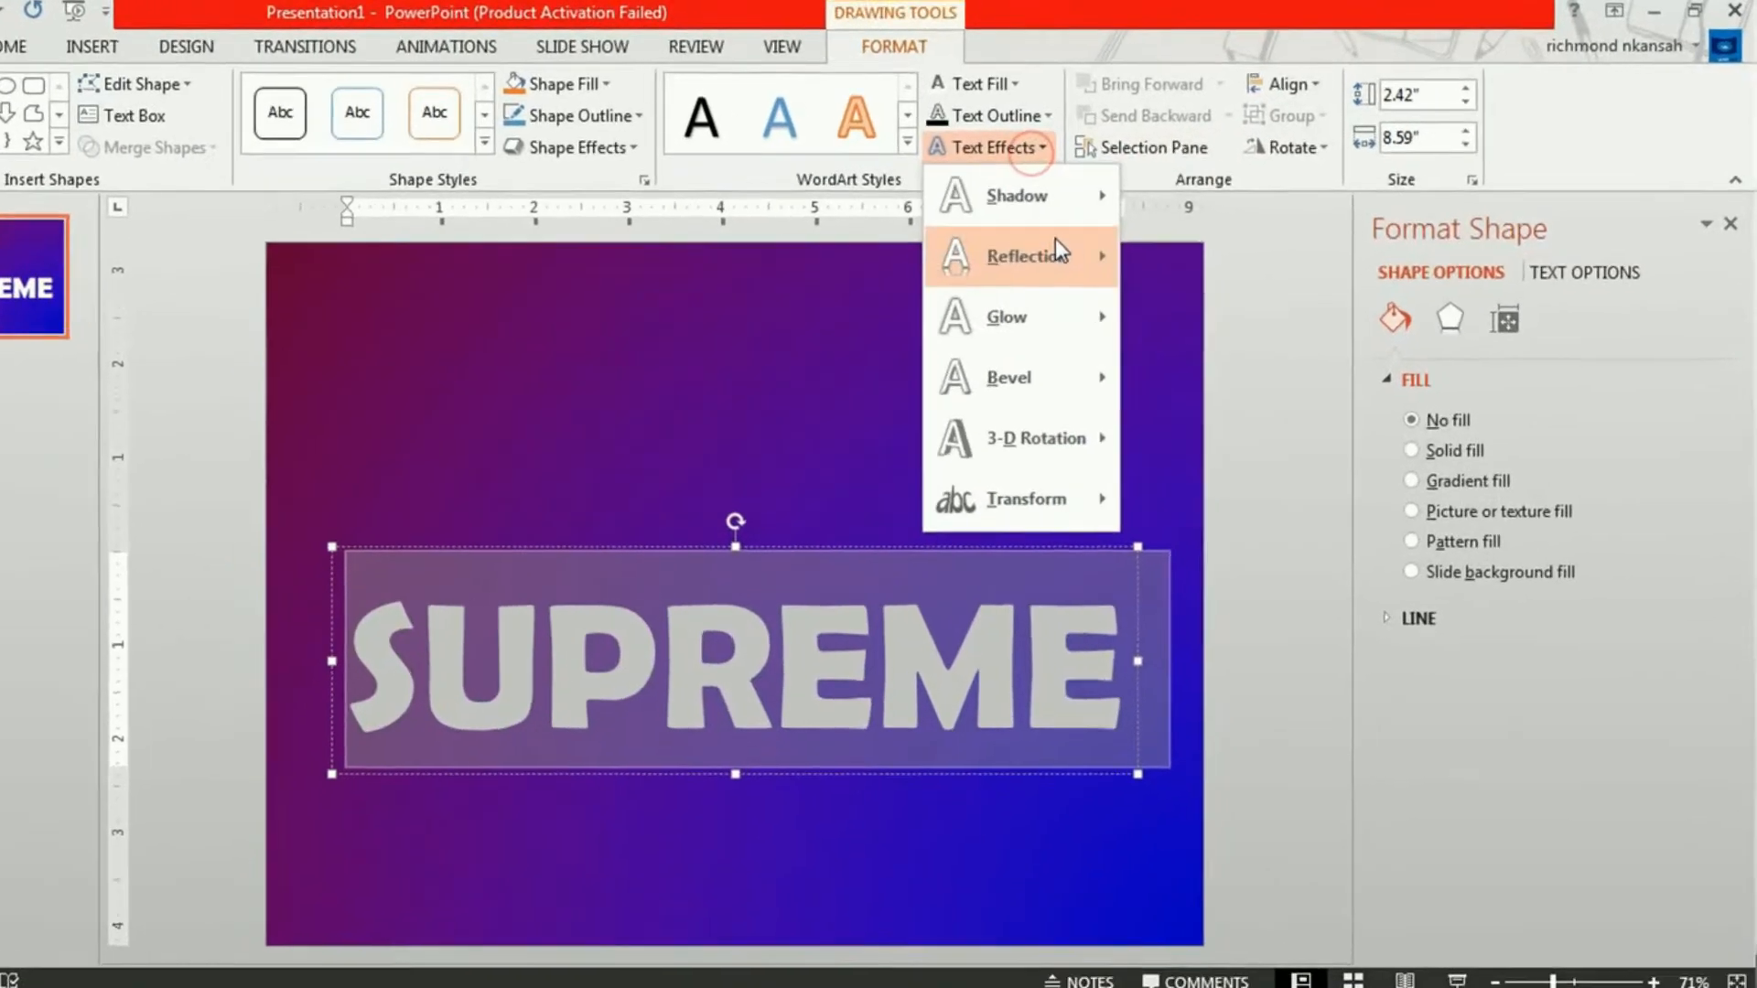
pyautogui.moveTo(1035, 444)
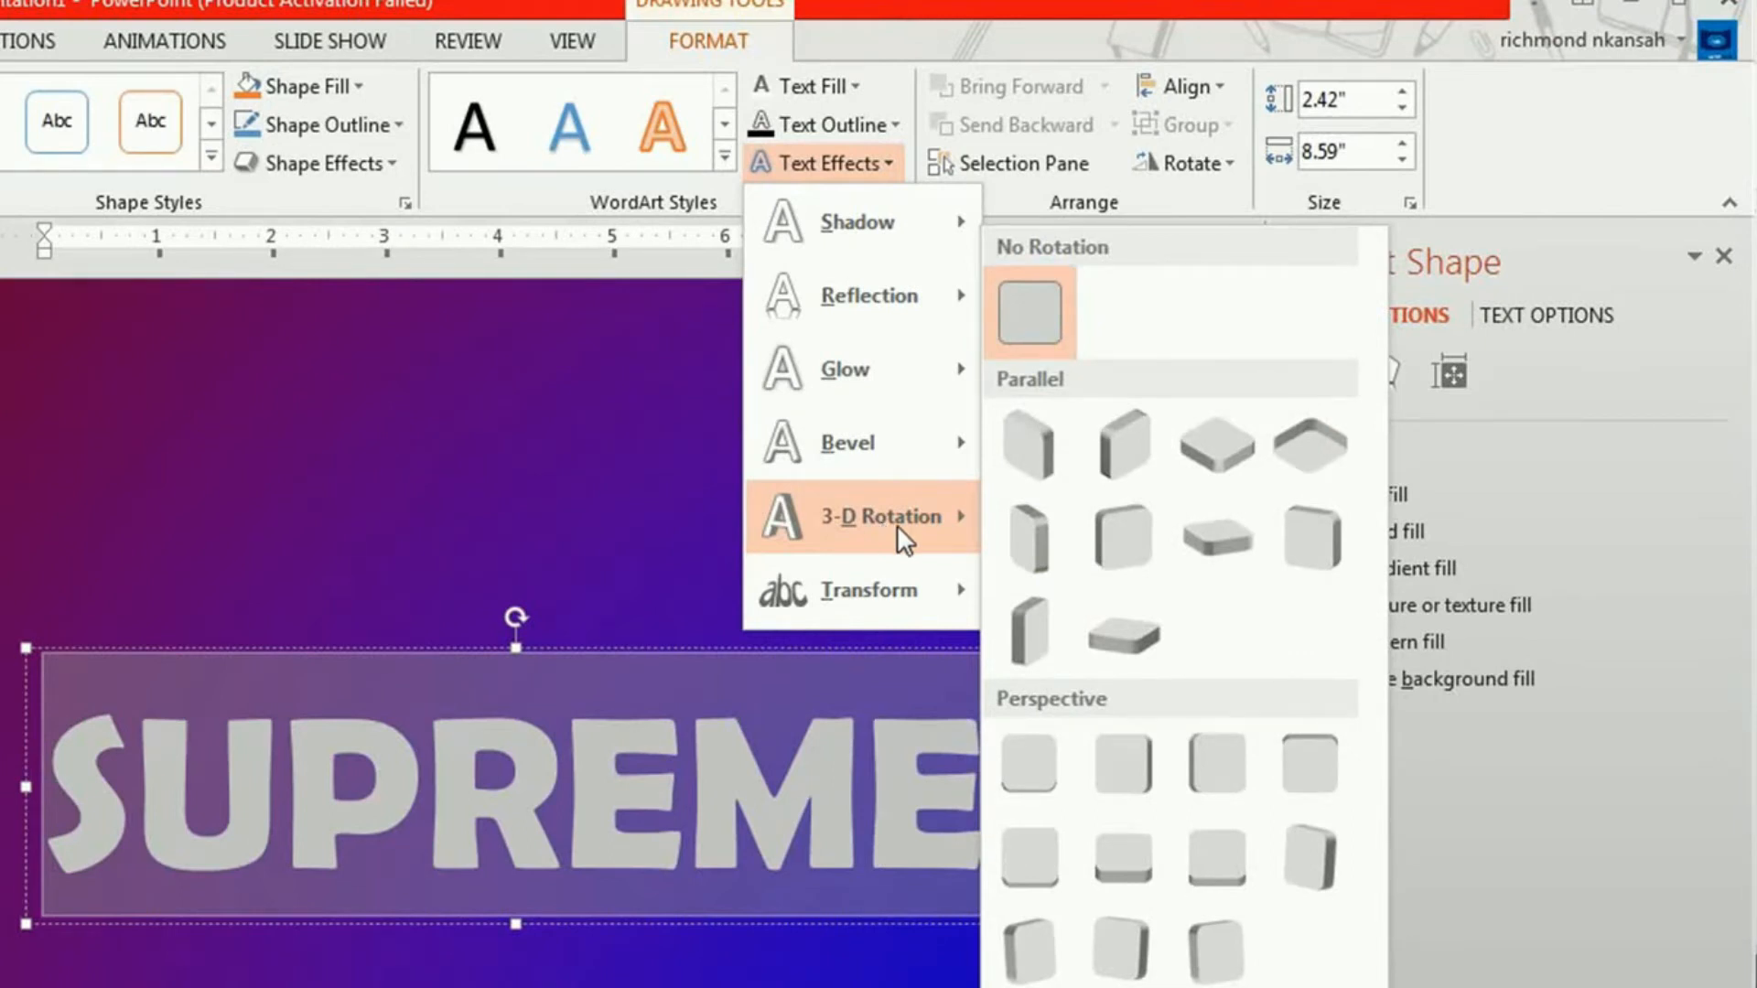
pyautogui.click(1145, 854)
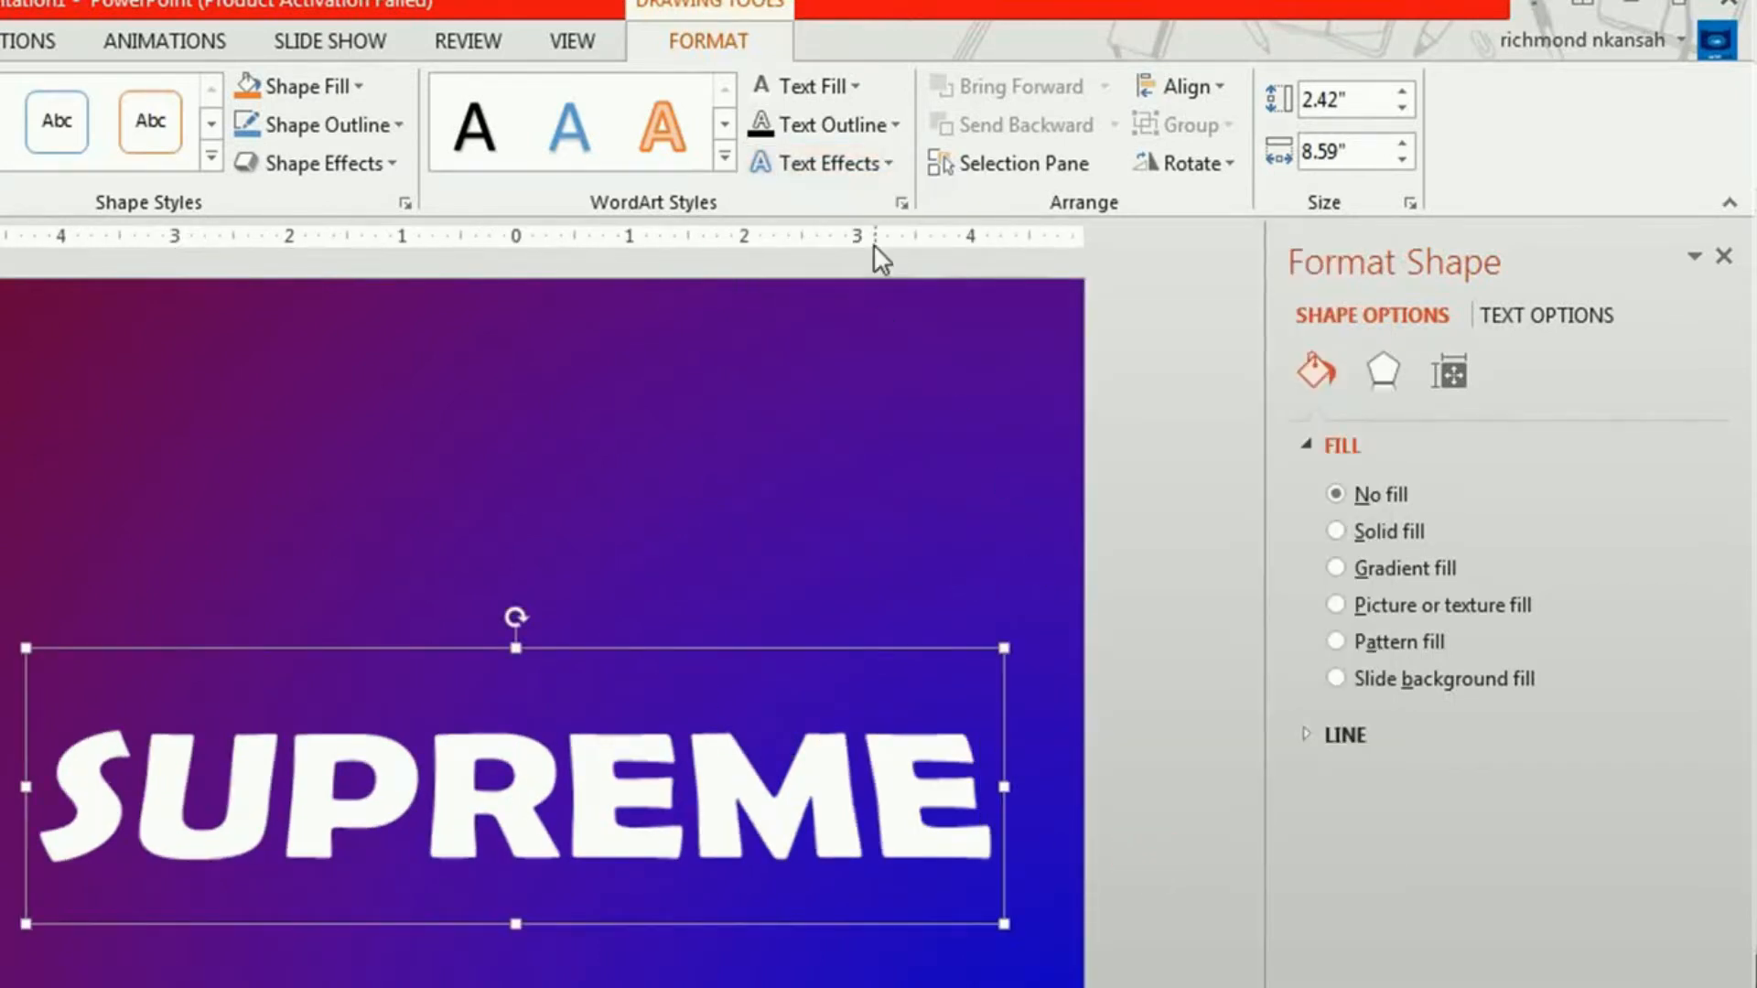
pyautogui.click(858, 173)
pyautogui.moveTo(942, 531)
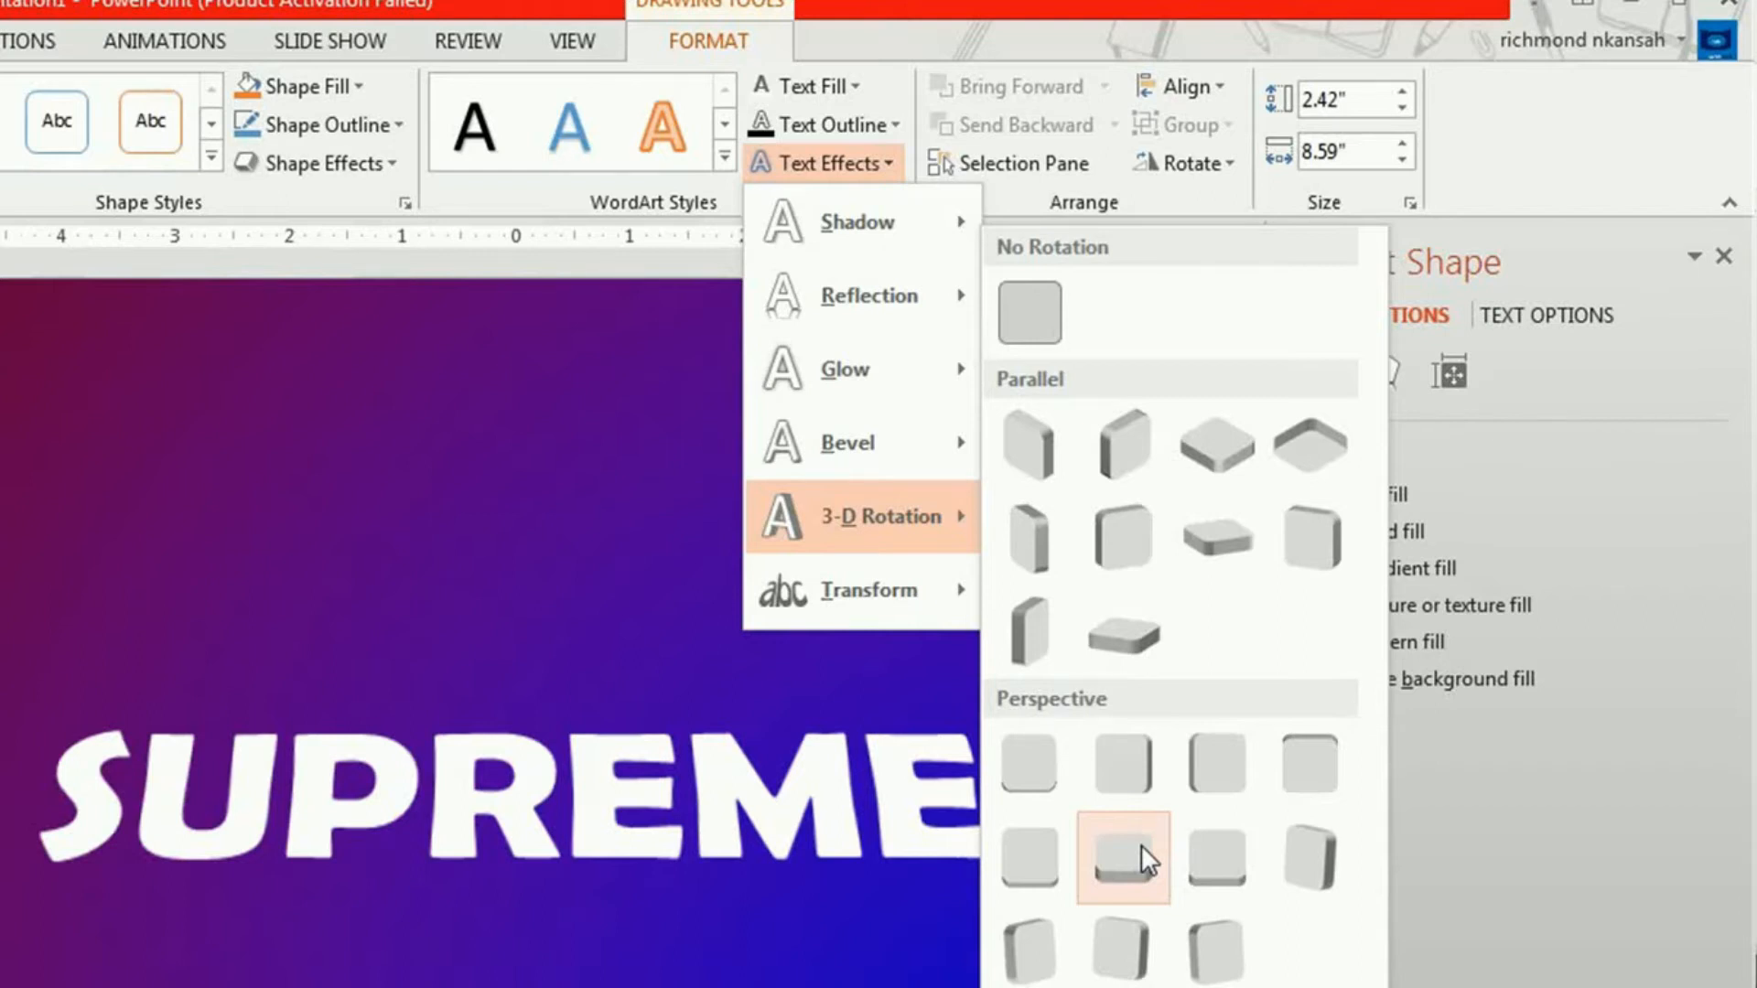
pyautogui.click(1140, 843)
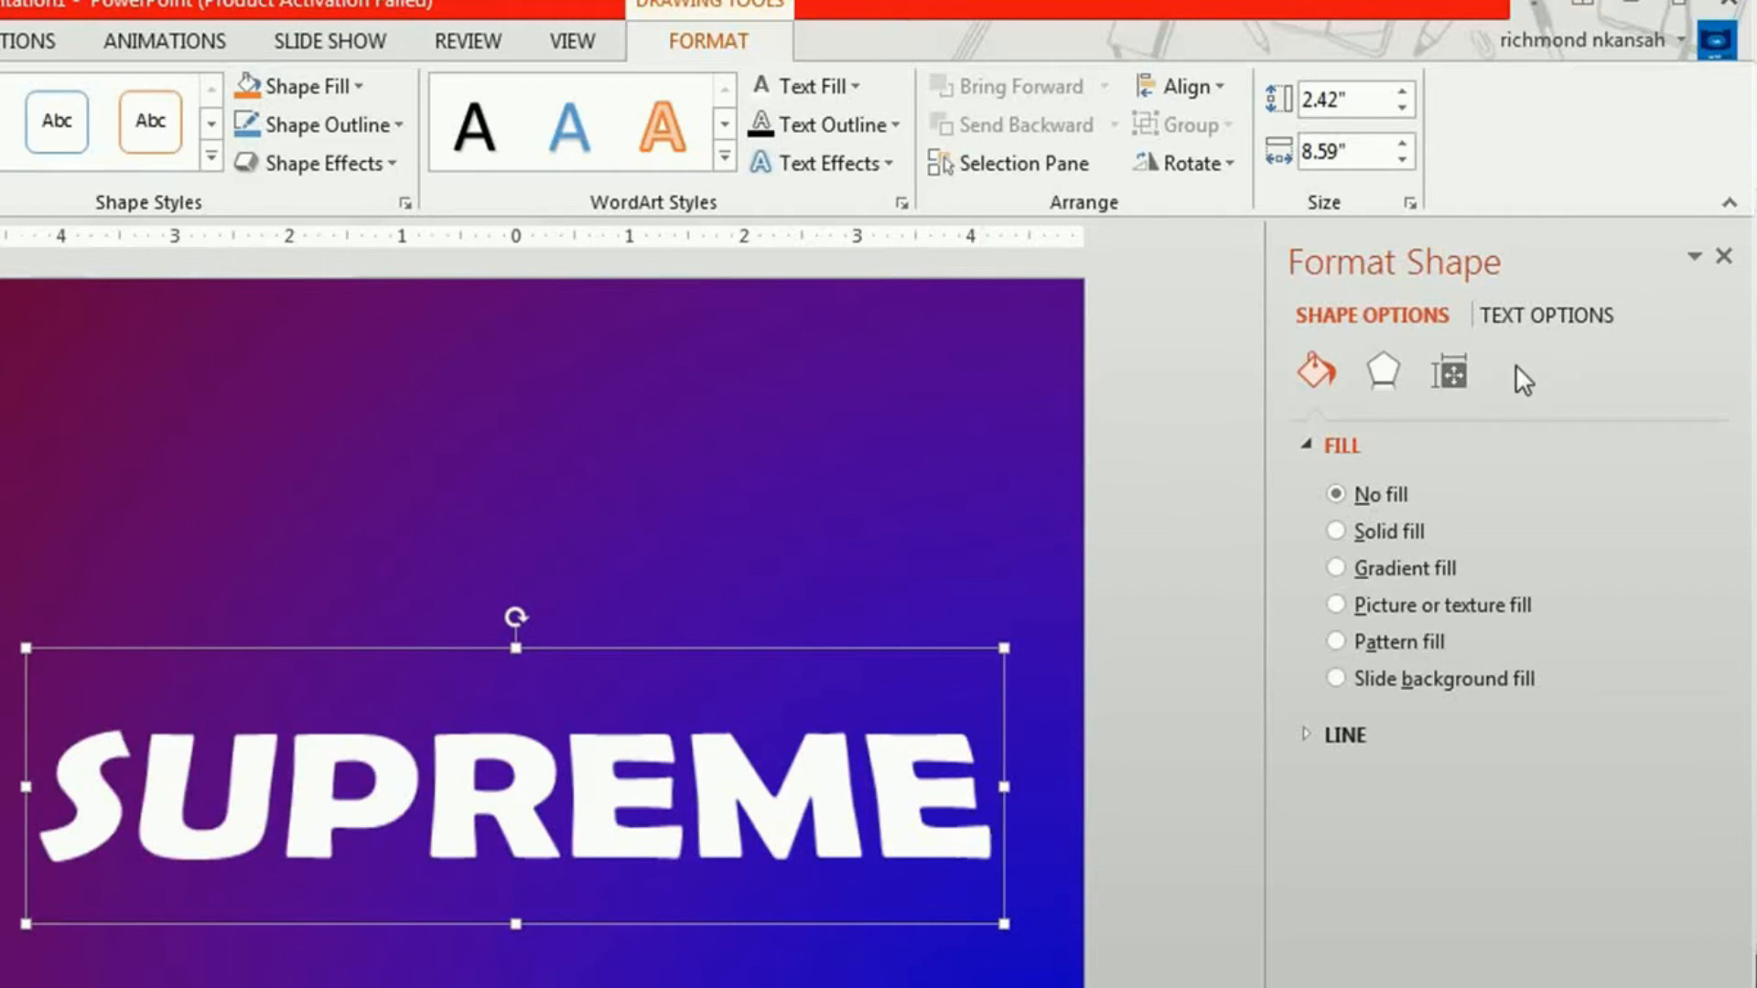
pyautogui.click(766, 651)
pyautogui.rightClick(918, 531)
pyautogui.click(1059, 817)
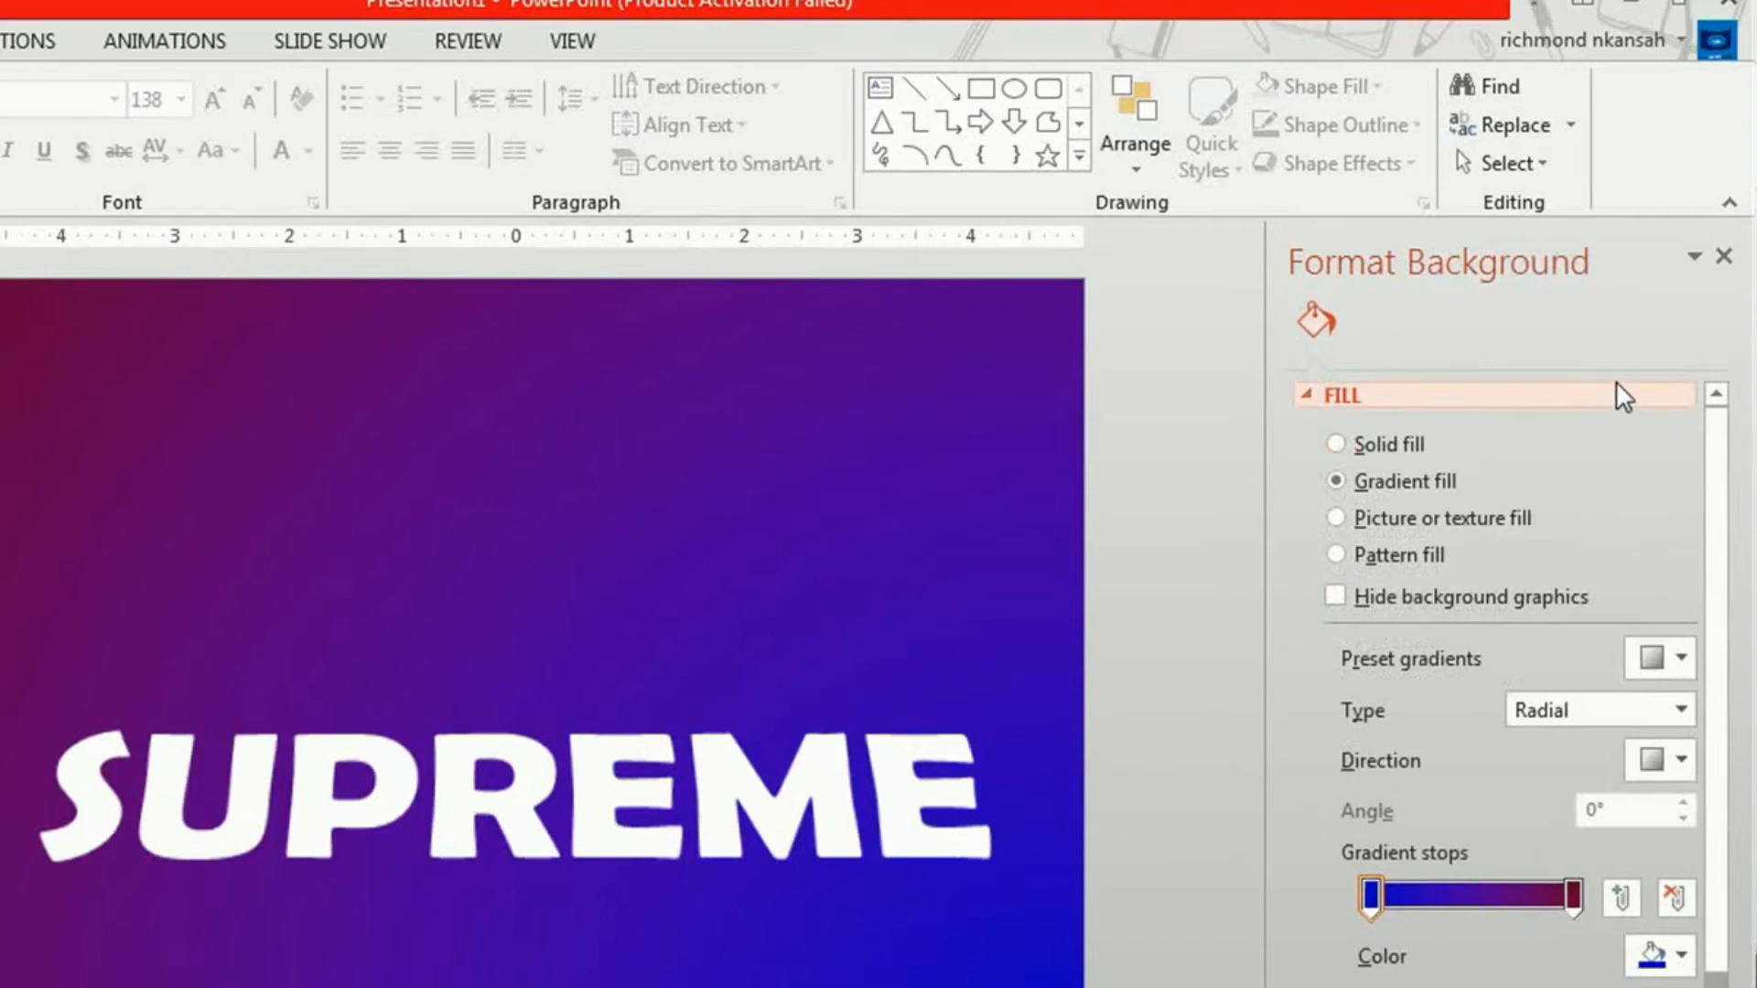
pyautogui.click(1727, 263)
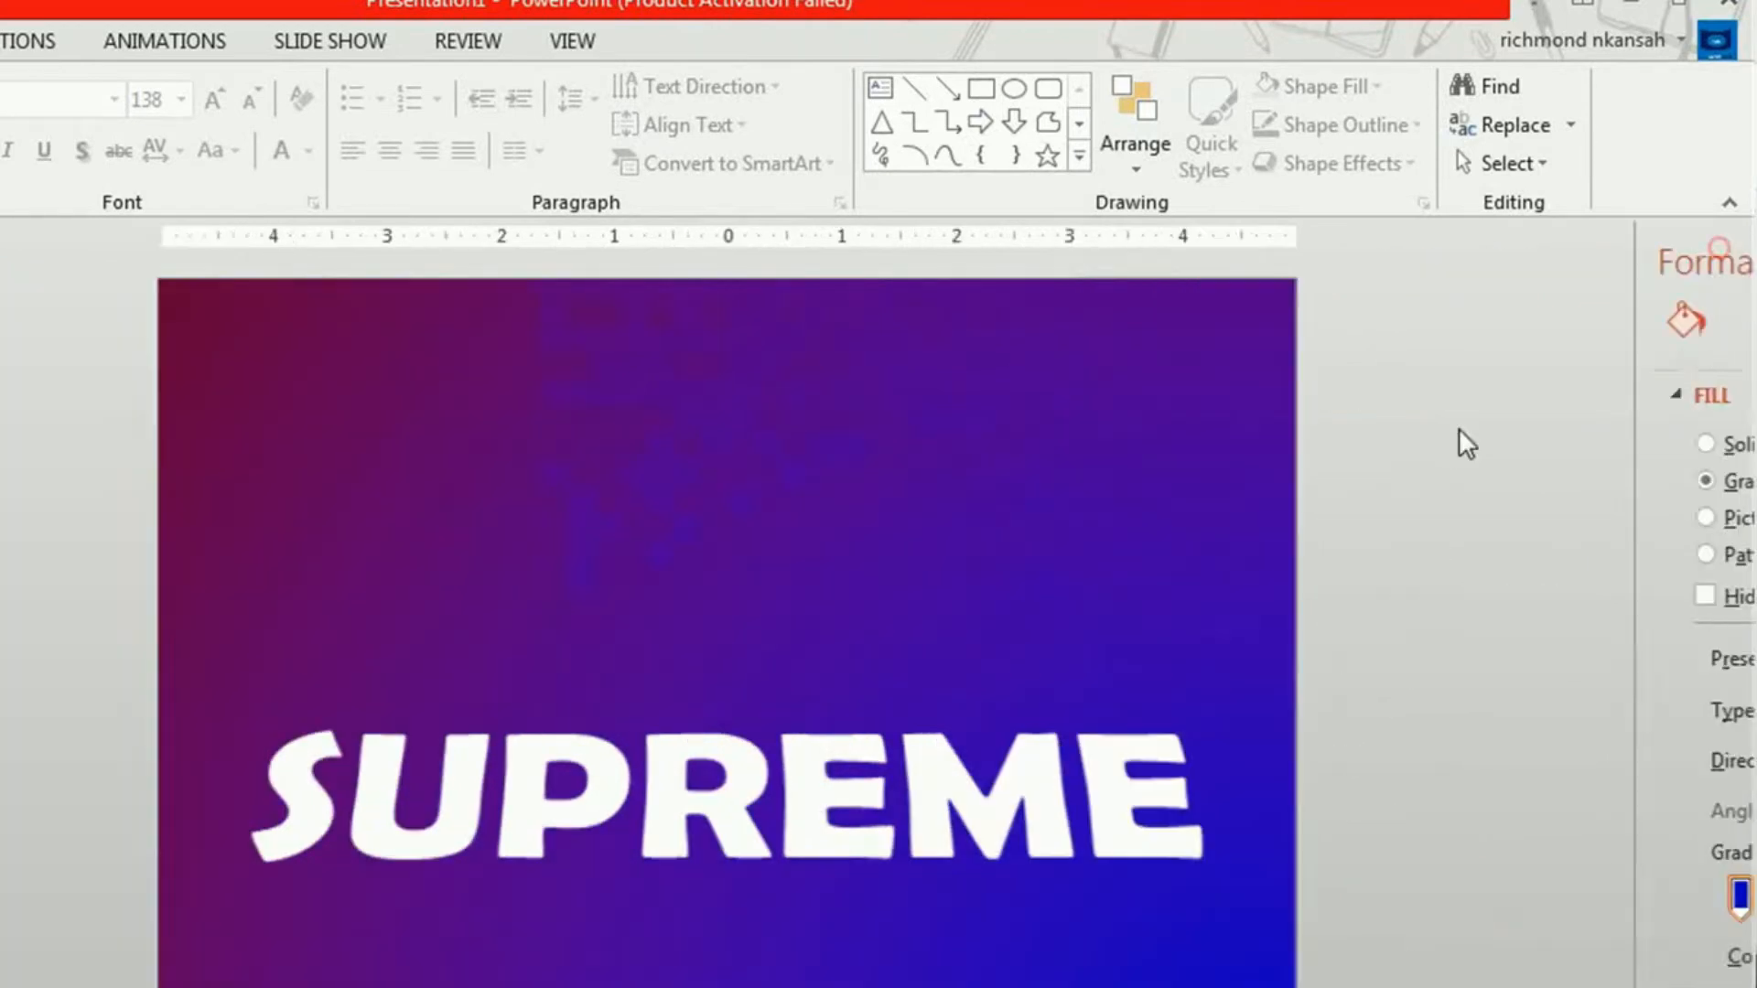
# - Select the whole SUPREME WordArt box and open its shape formatting options
pyautogui.click(883, 791)
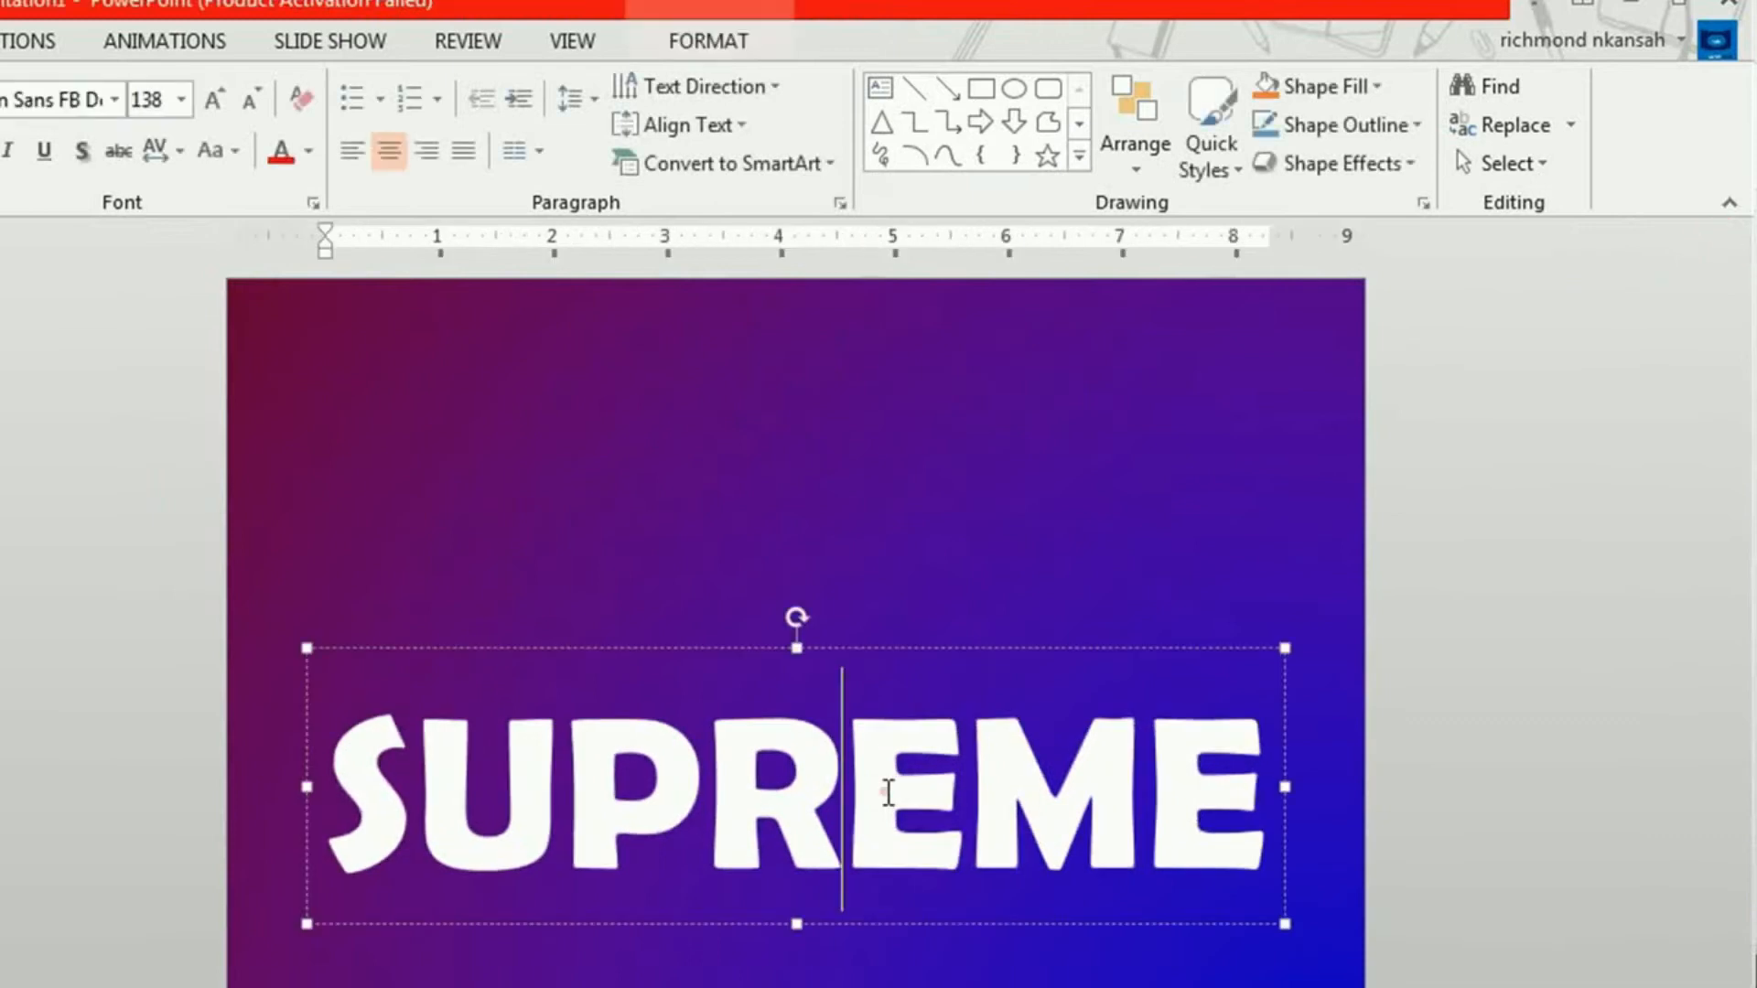
pyautogui.click(972, 645)
pyautogui.hotkey('ctrl', 'i')
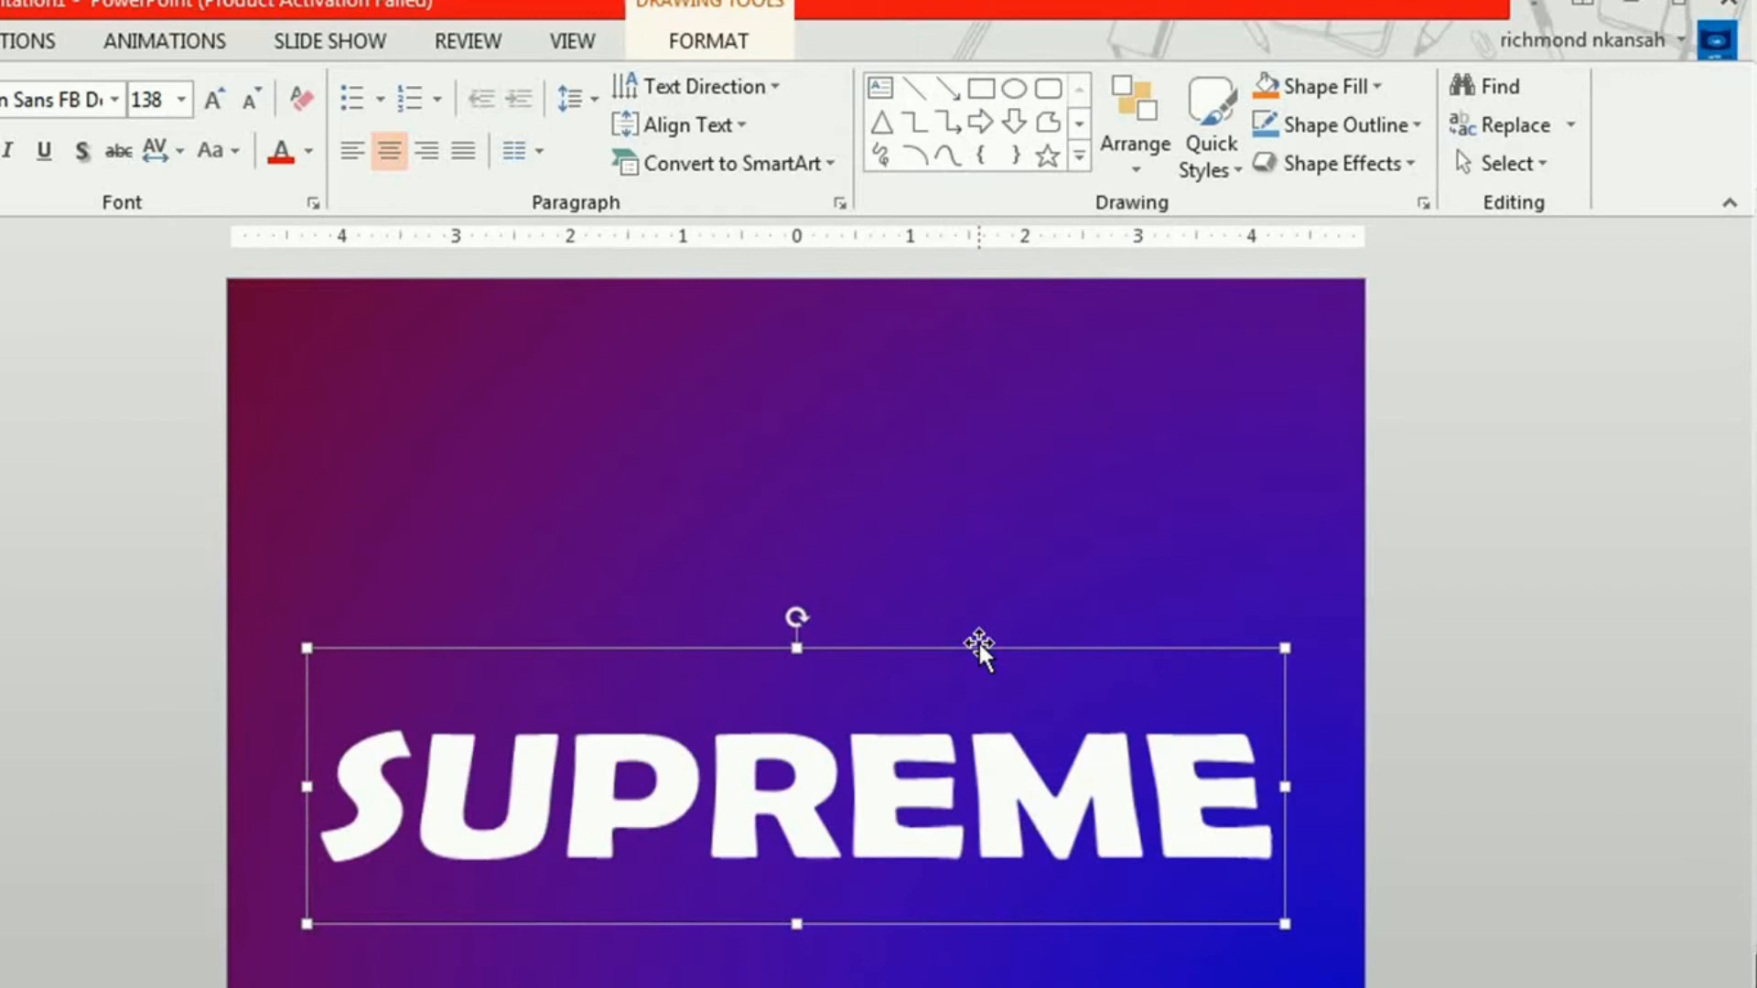
pyautogui.rightClick(985, 650)
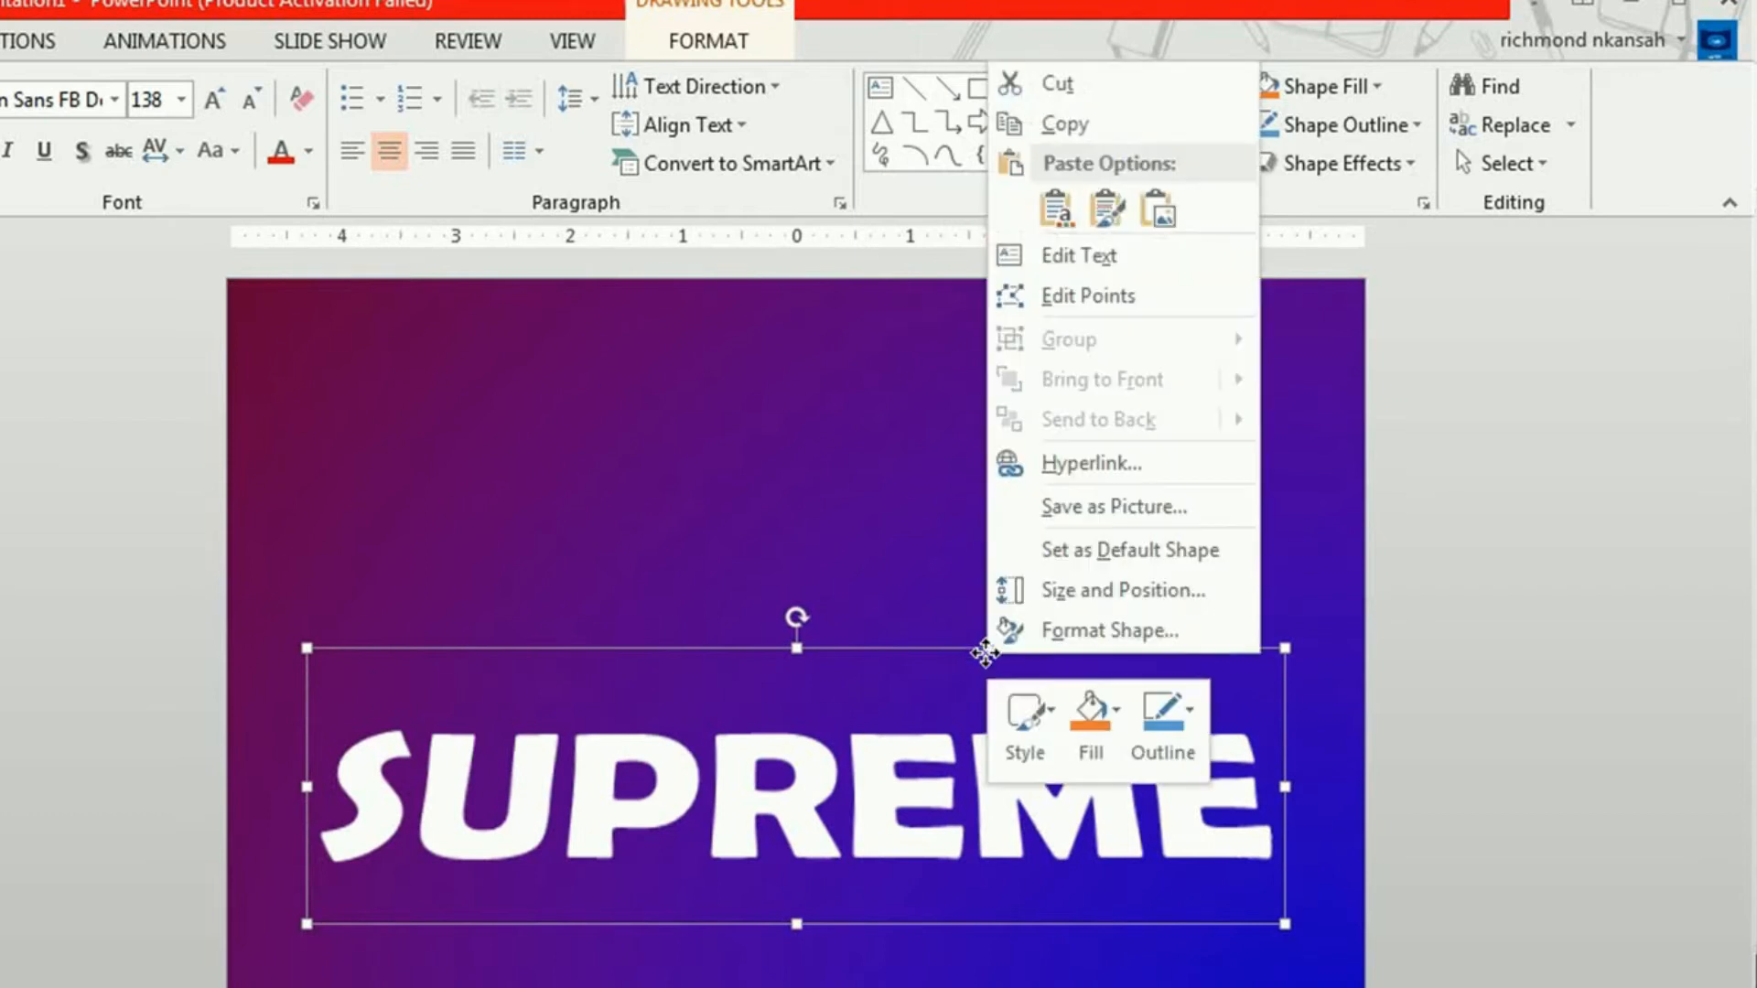
pyautogui.click(1052, 631)
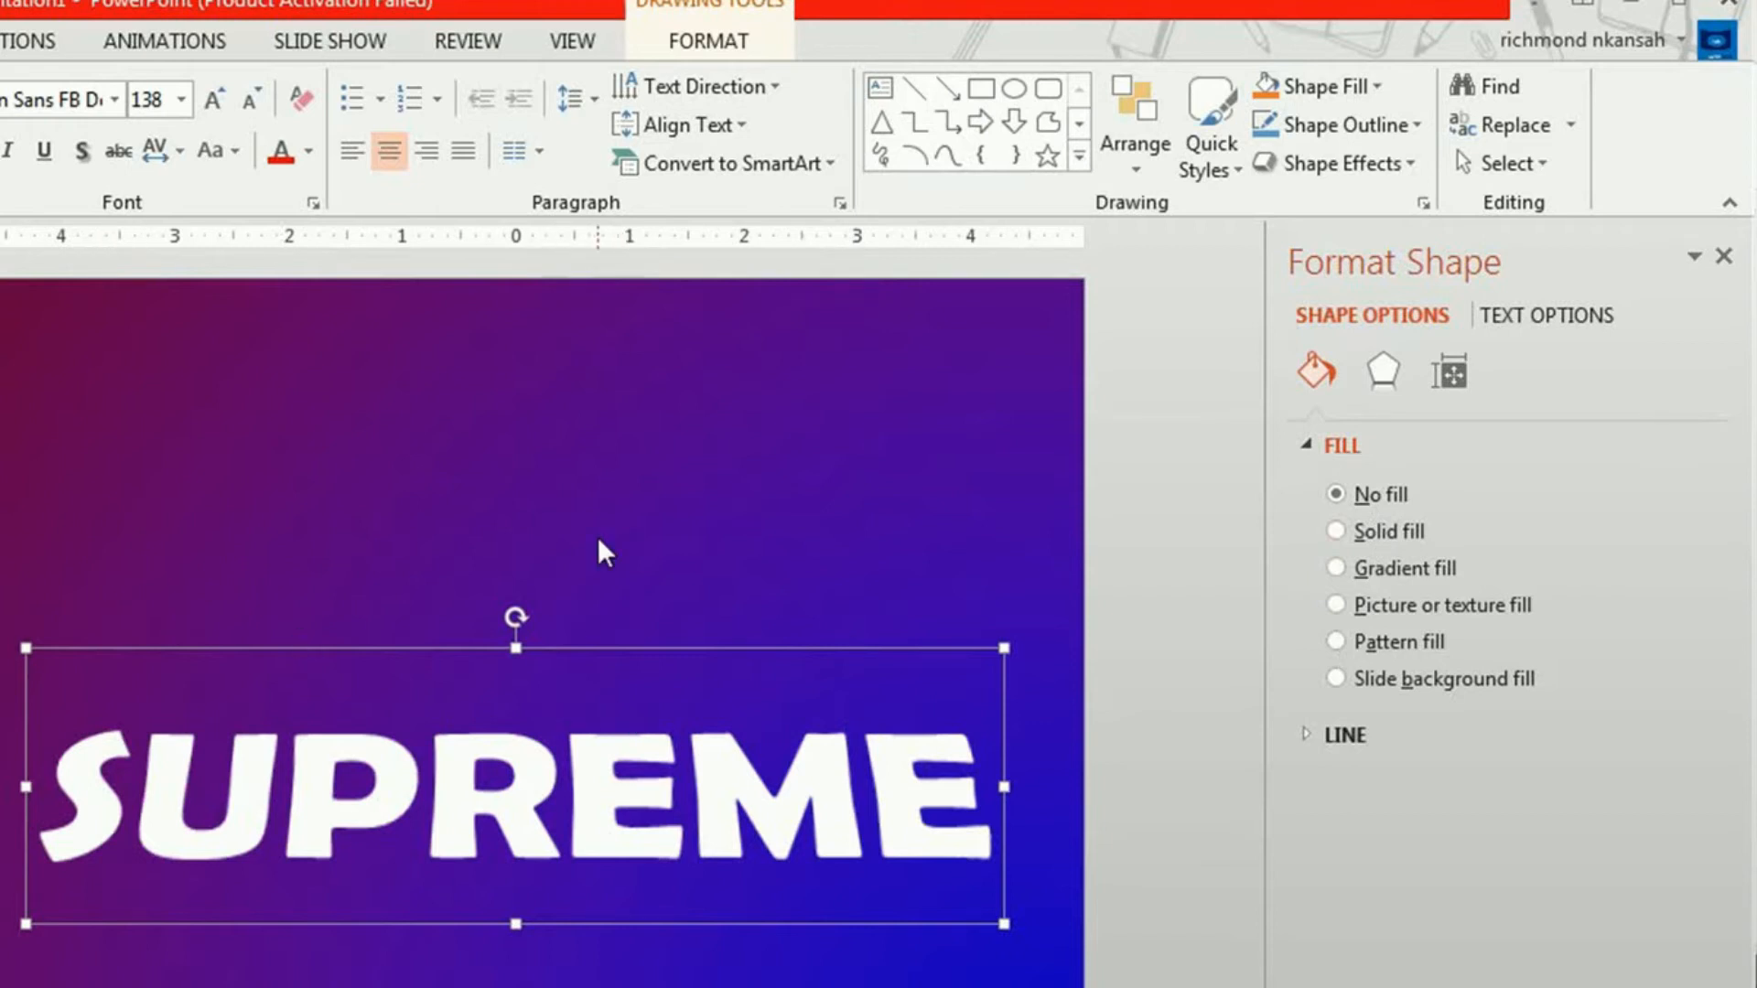
# - Set the SUPREME text's 3-D depth color to the darkest gray shade of the white theme color
pyautogui.click(557, 646)
pyautogui.click(1600, 311)
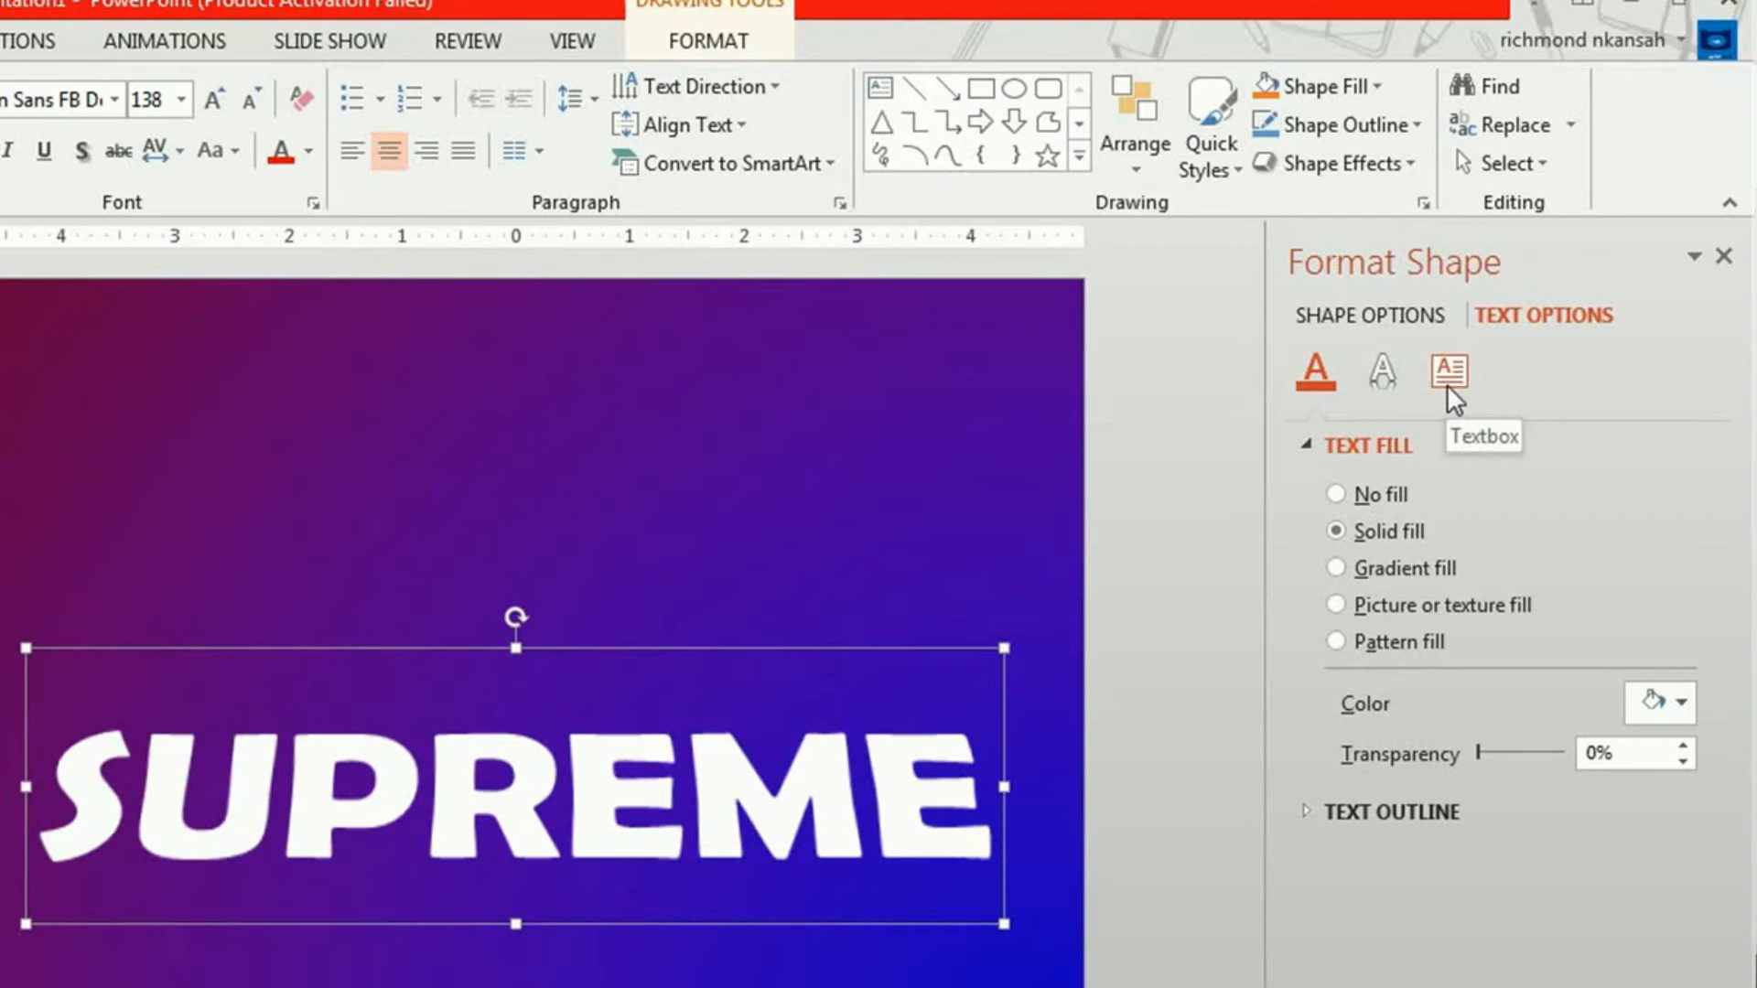
pyautogui.click(1378, 375)
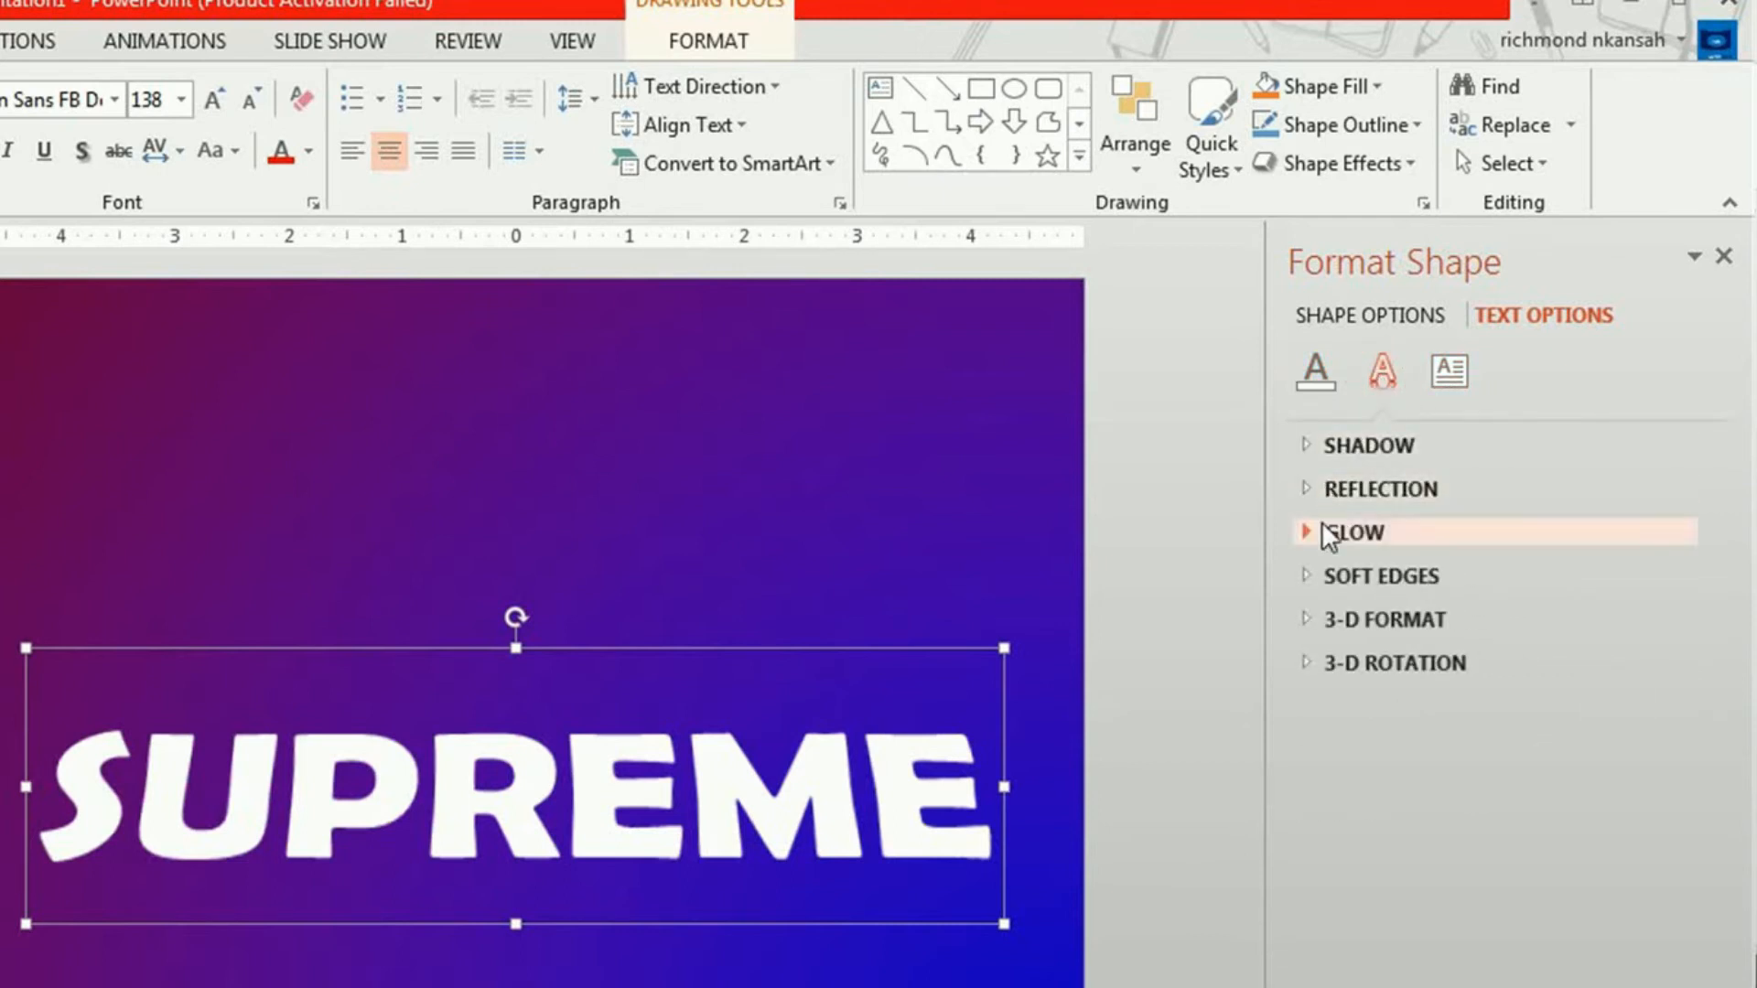
pyautogui.click(1312, 618)
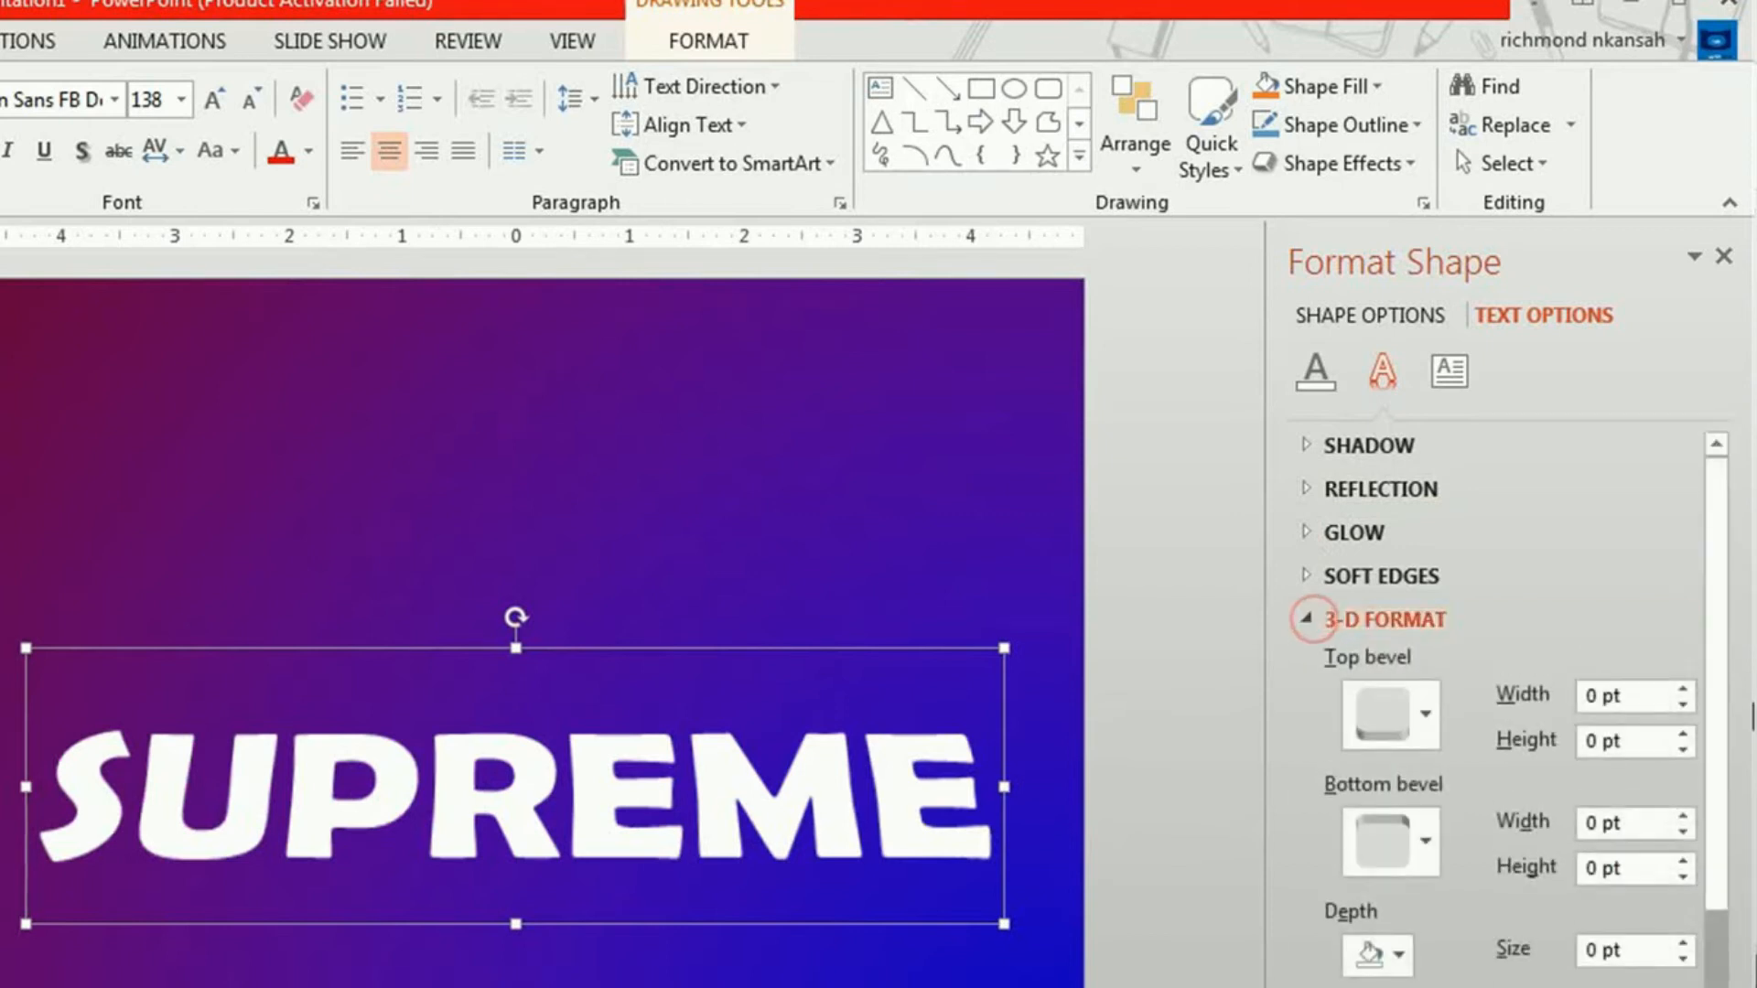
pyautogui.click(1711, 765)
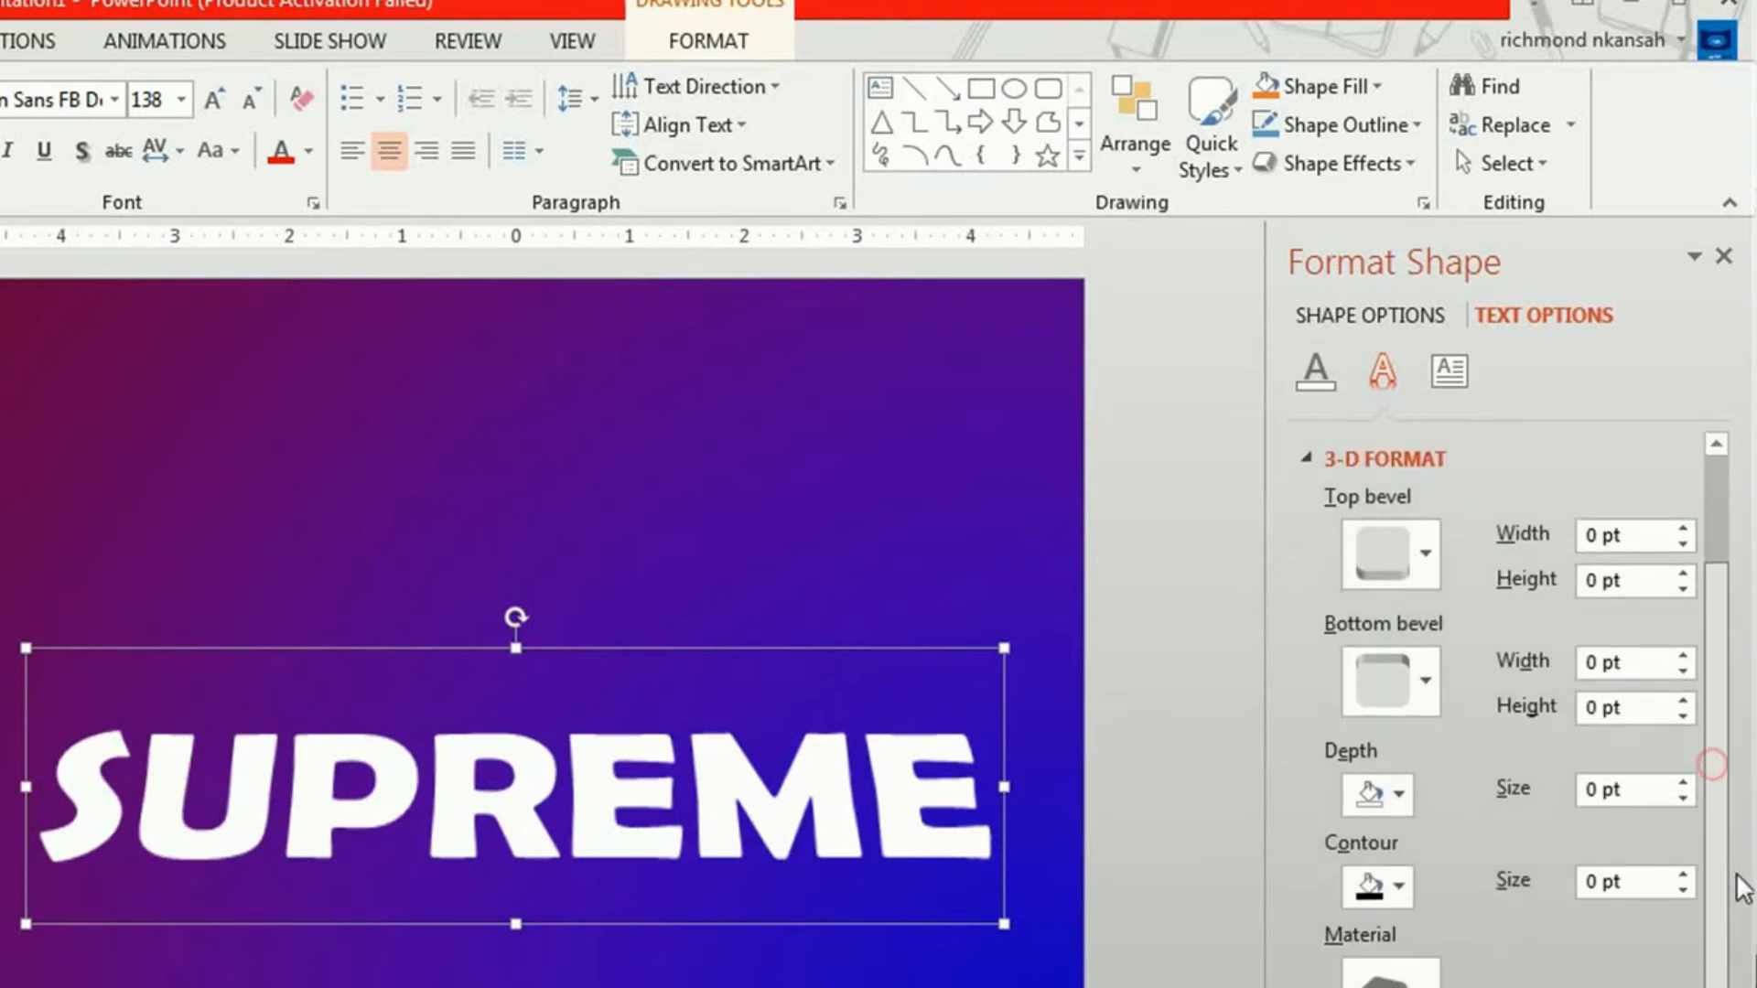
pyautogui.click(1382, 695)
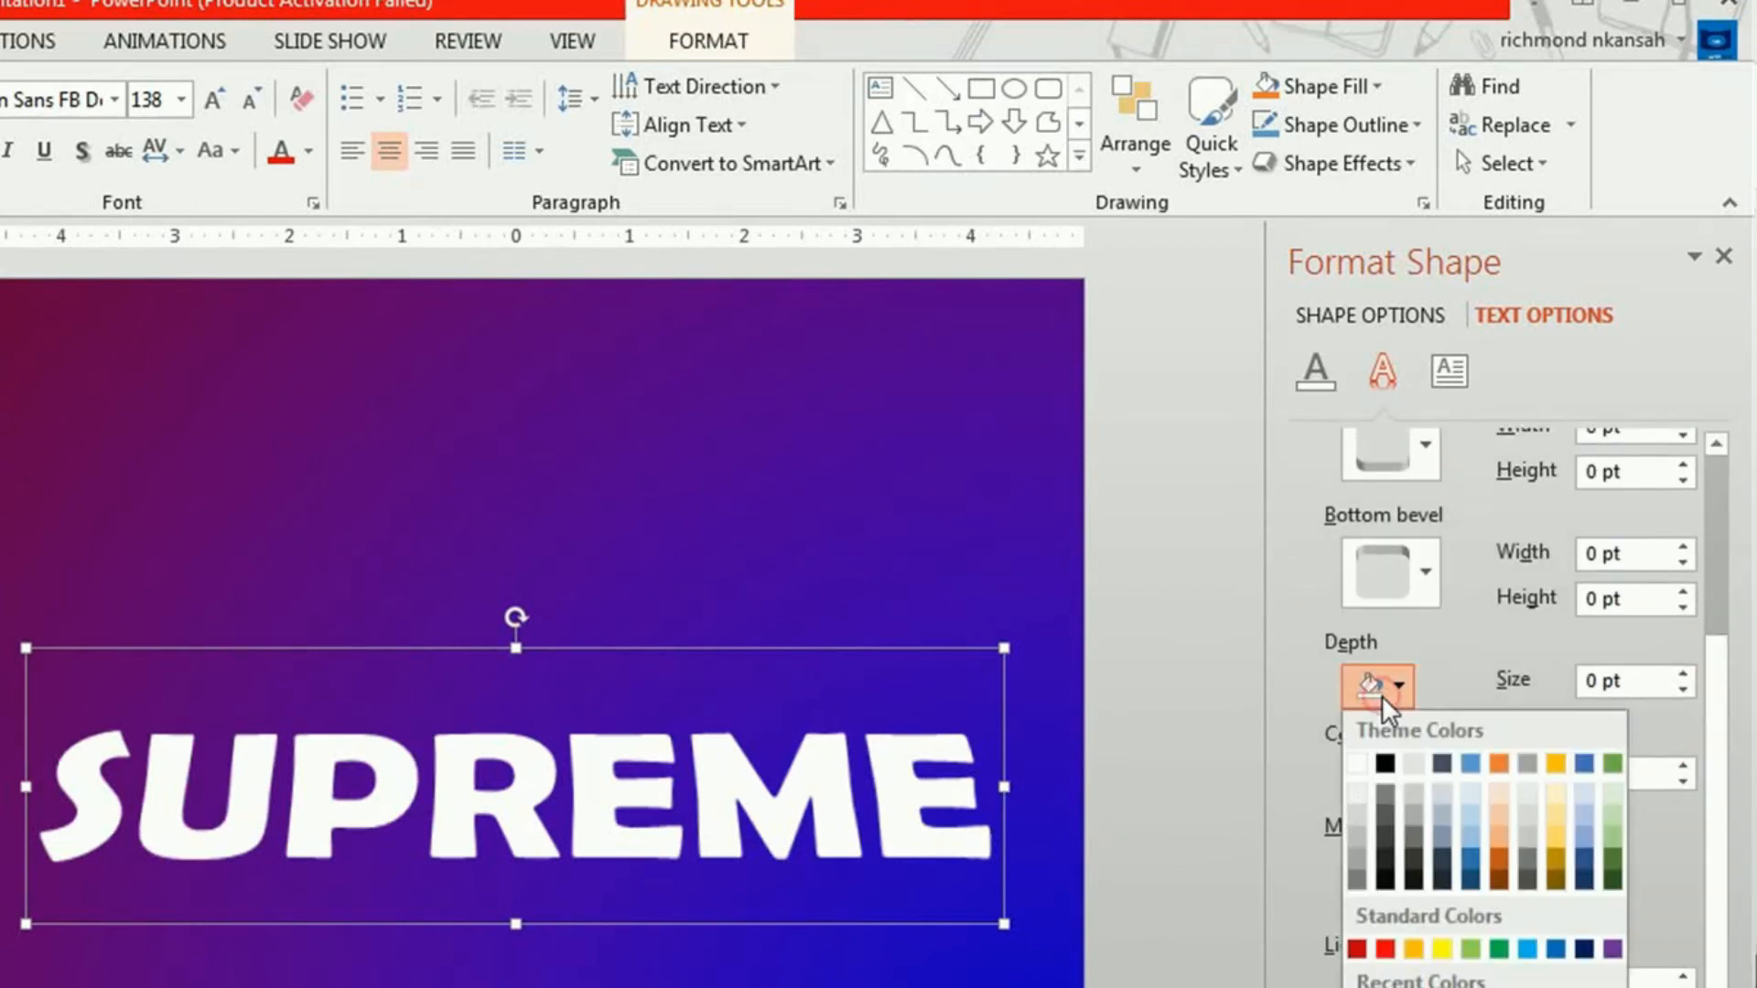
pyautogui.click(1363, 880)
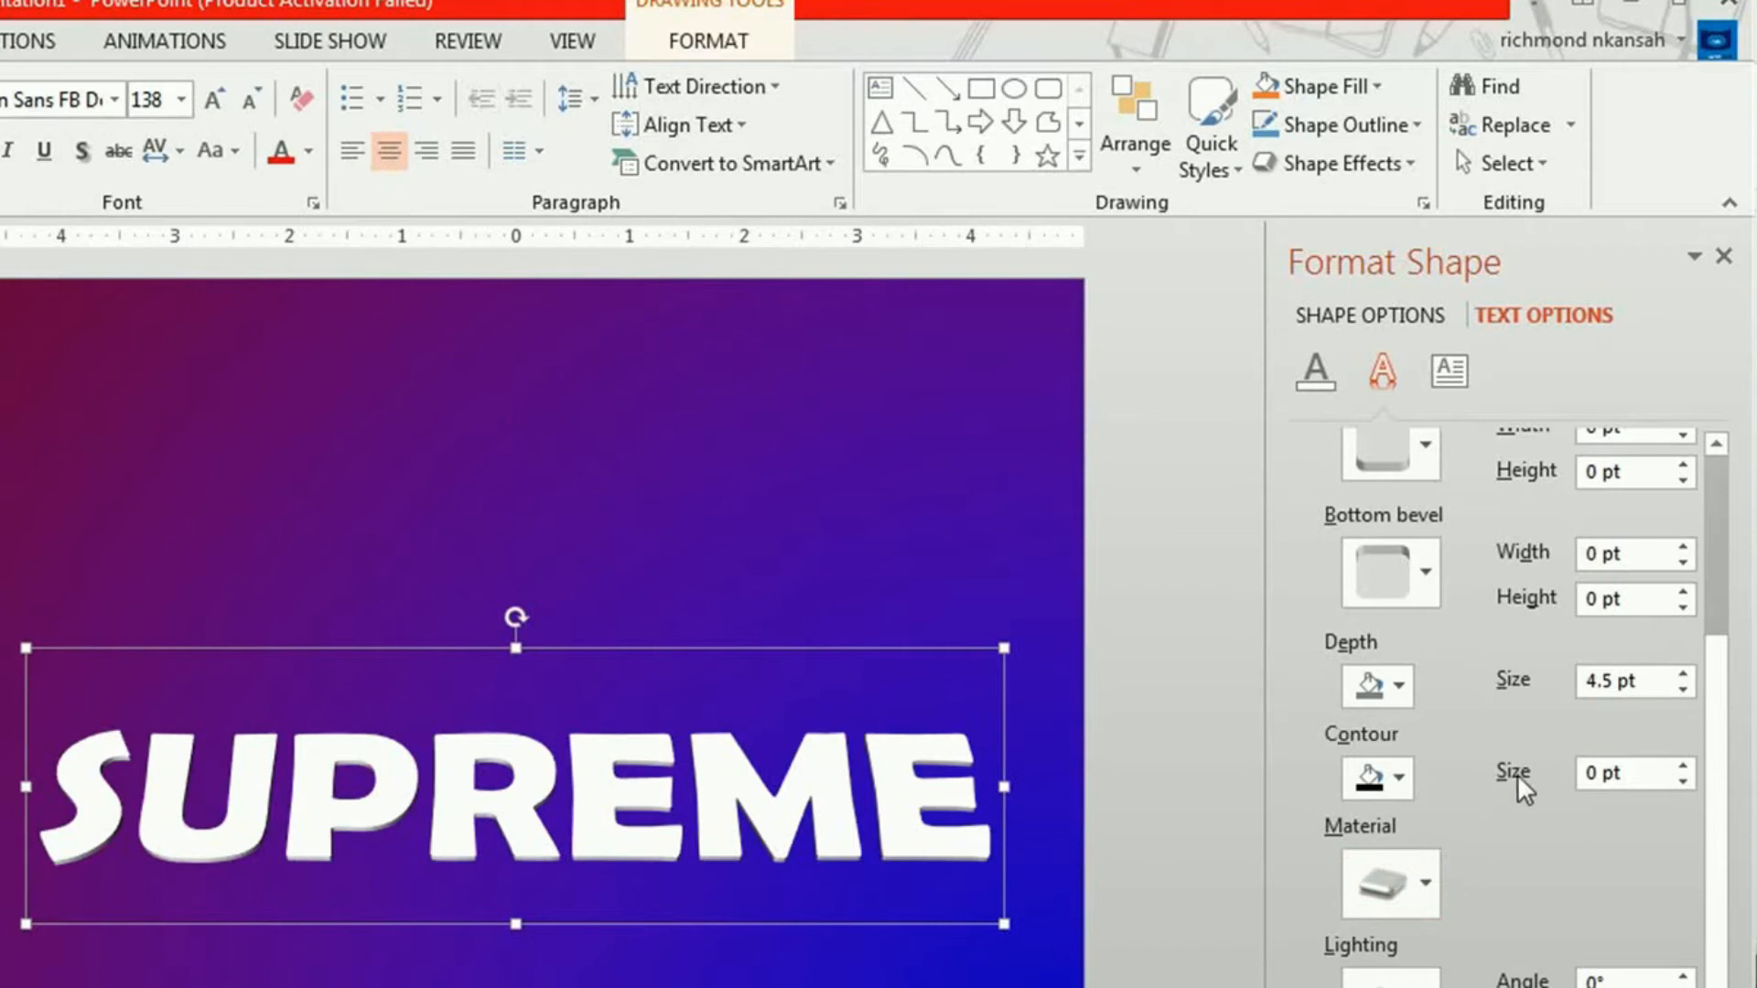
# - Increase the SUPREME text's 3-D depth size to 45.5 pt
pyautogui.click(1684, 675)
pyautogui.click(1684, 675)
pyautogui.click(1683, 675)
pyautogui.click(1683, 675)
pyautogui.click(1684, 675)
pyautogui.click(1683, 675)
pyautogui.click(1683, 675)
pyautogui.click(1683, 675)
pyautogui.click(1683, 676)
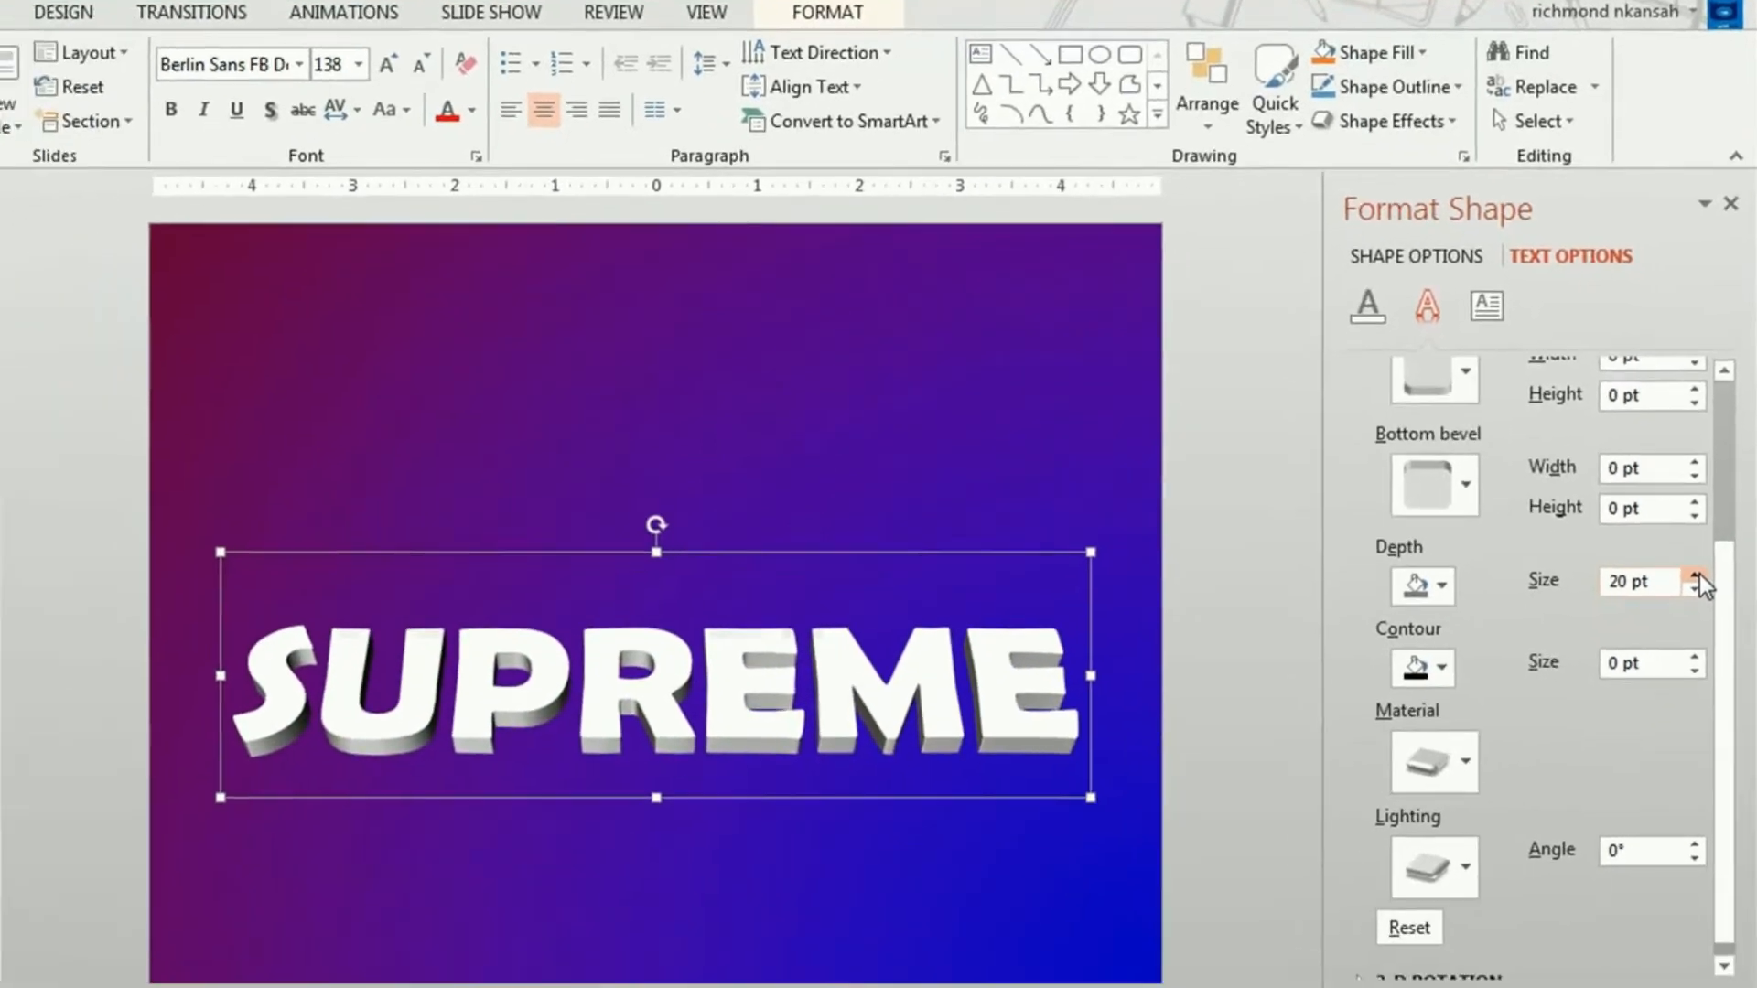
pyautogui.click(1694, 577)
pyautogui.click(1694, 576)
pyautogui.click(1694, 576)
pyautogui.click(1694, 577)
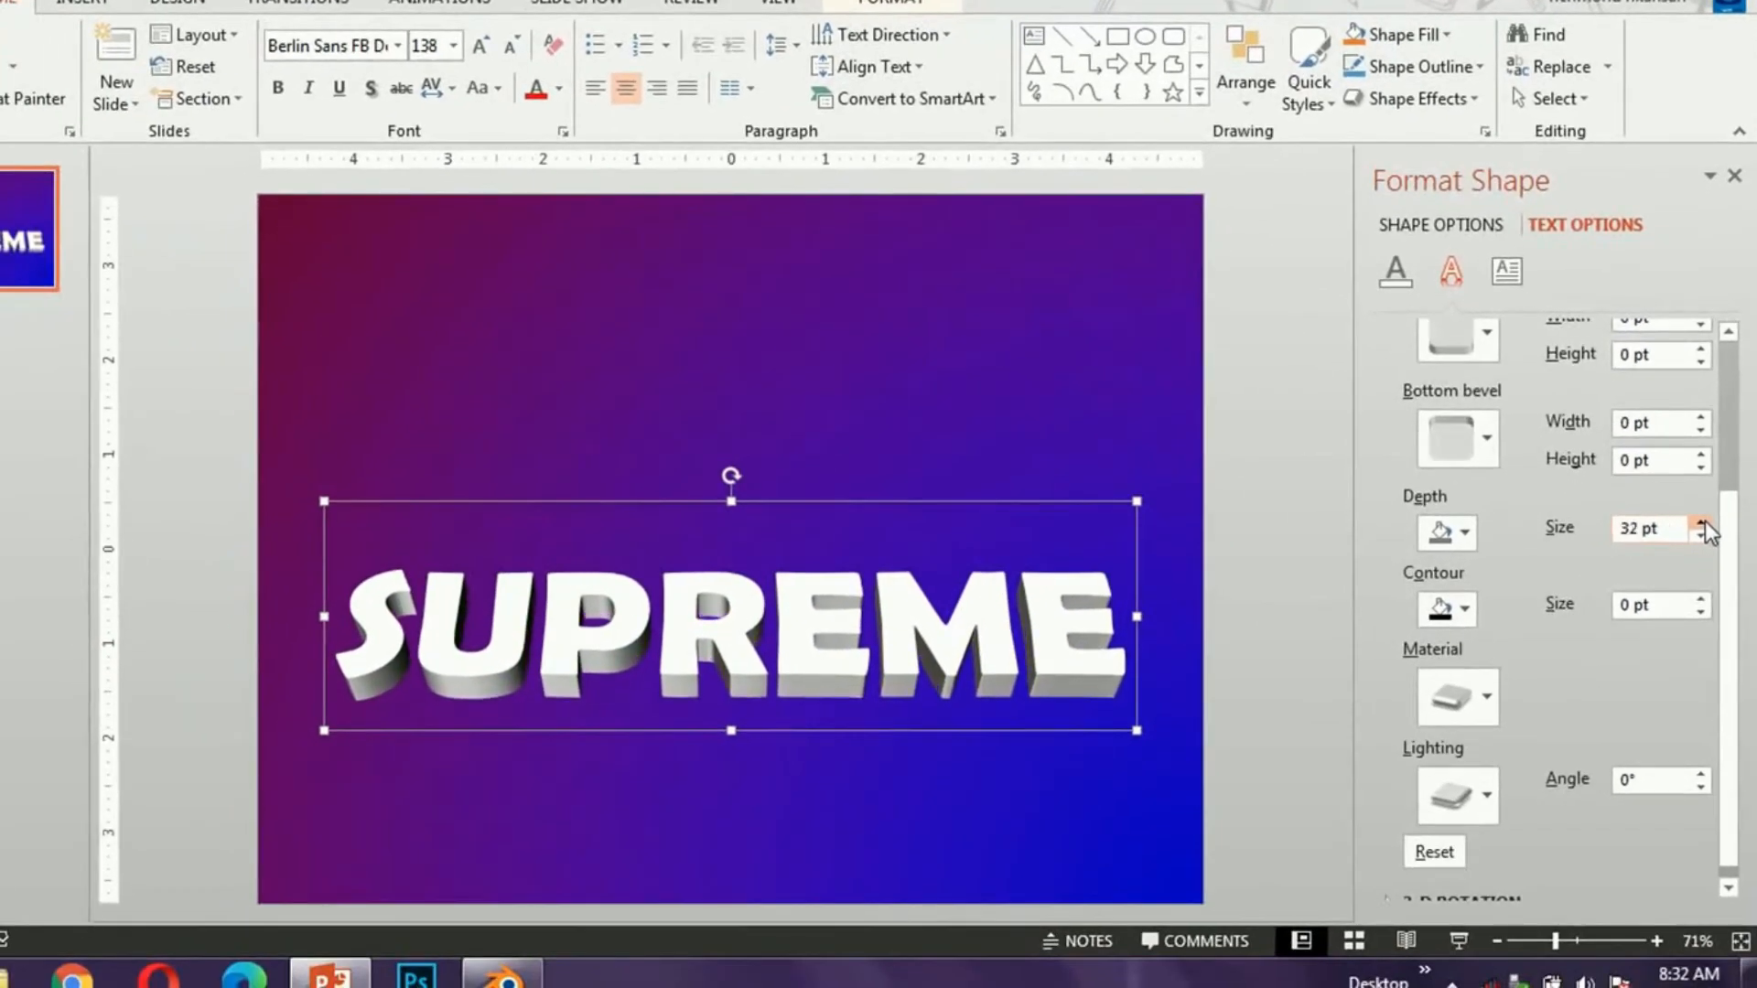
pyautogui.click(1702, 522)
pyautogui.click(1702, 523)
pyautogui.click(1702, 523)
pyautogui.click(1701, 523)
pyautogui.click(1701, 522)
pyautogui.click(1702, 523)
pyautogui.click(1701, 522)
pyautogui.click(1701, 523)
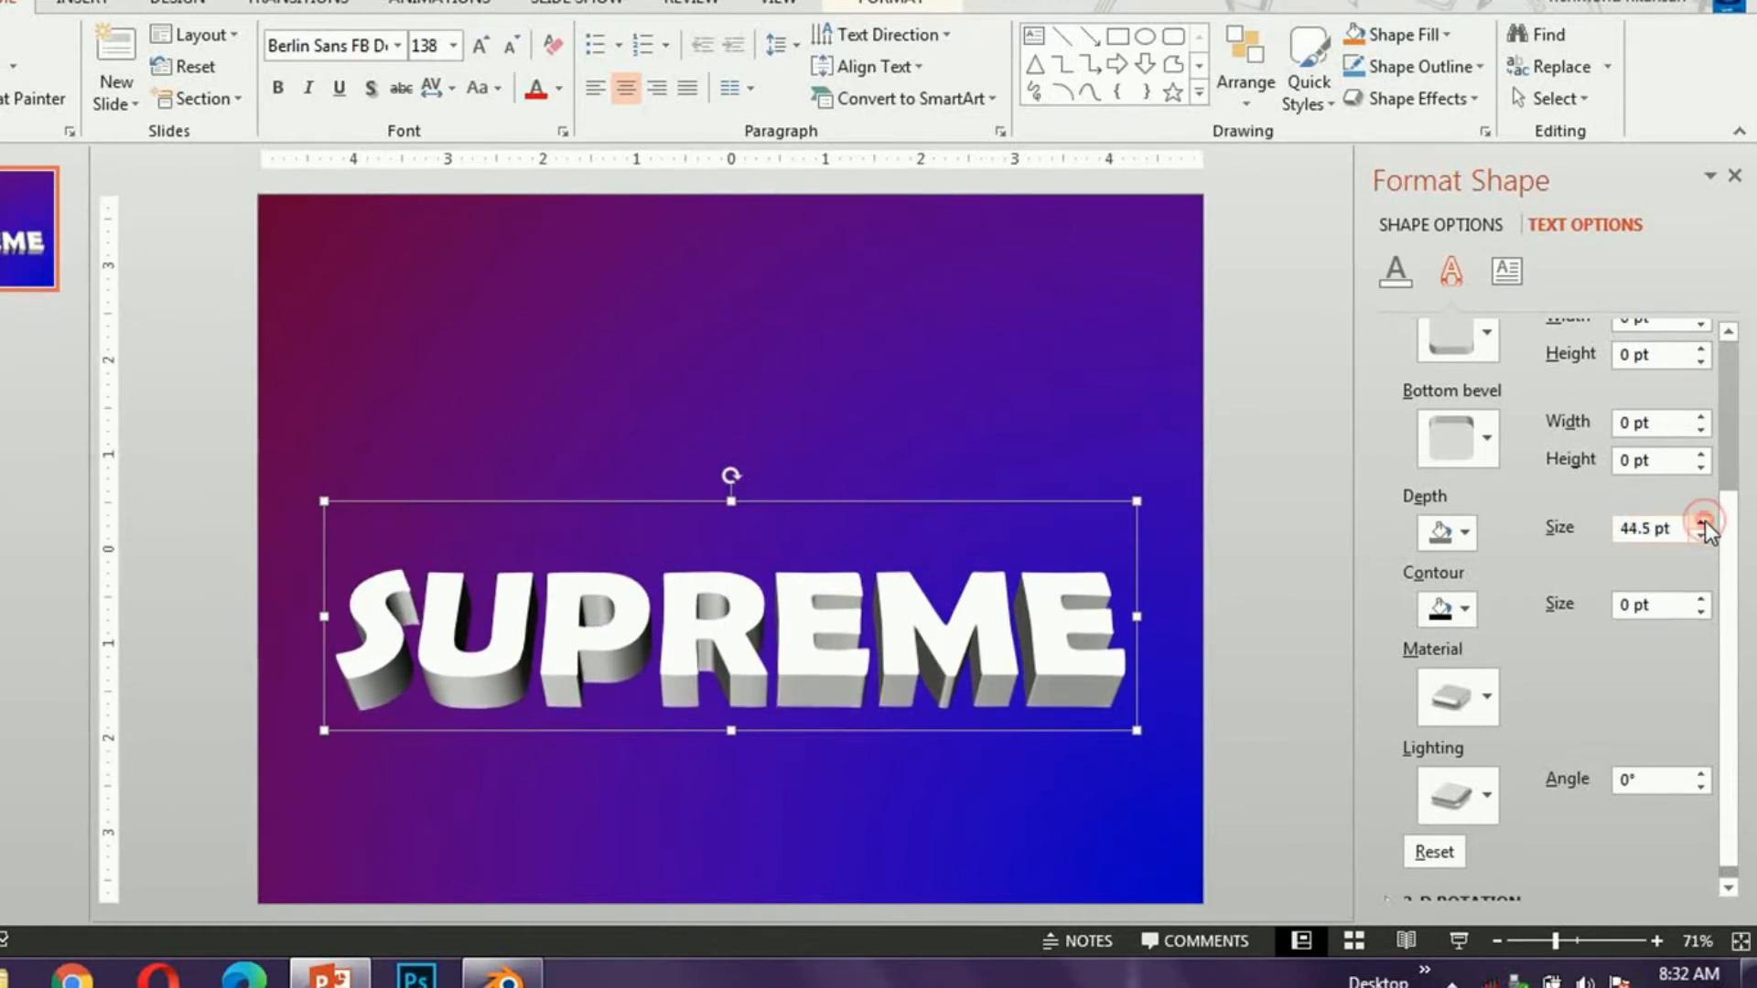
pyautogui.click(1701, 522)
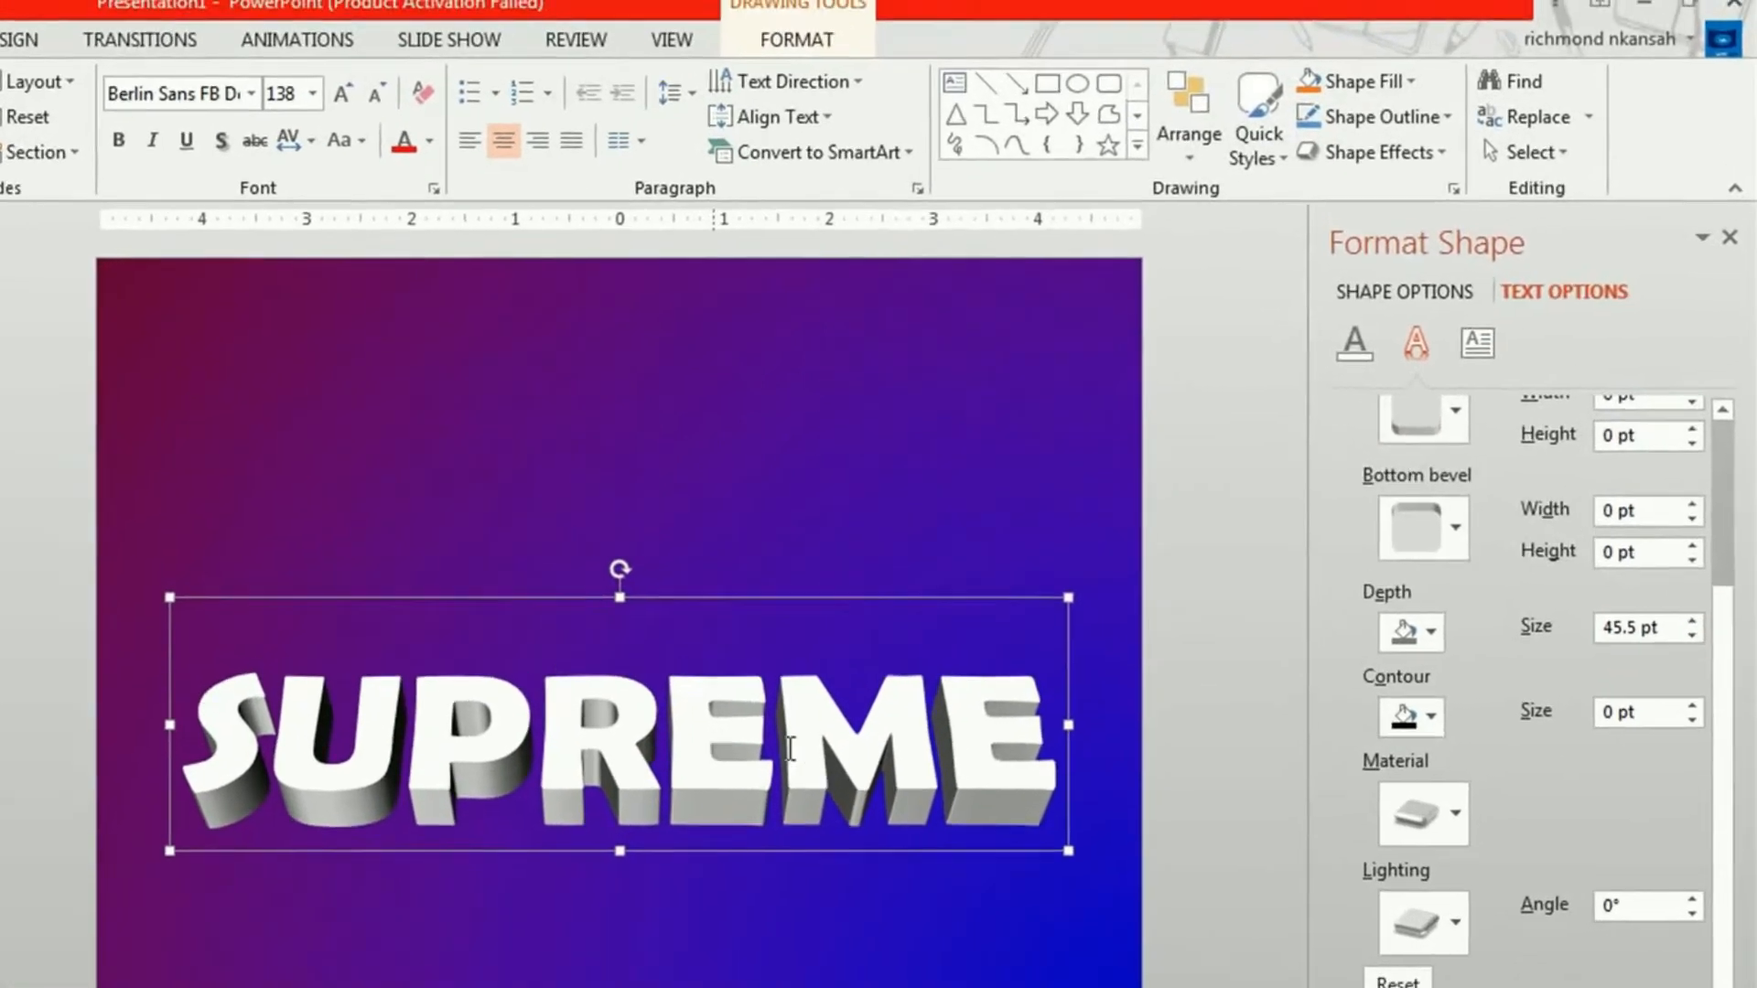
# - Apply the first Perspective shadow preset to the SUPREME text, with 68% transparency, 100% size, 4.73 pt blur, 128° angle and 24.4 pt distance
pyautogui.scroll(4, 1496, 629)
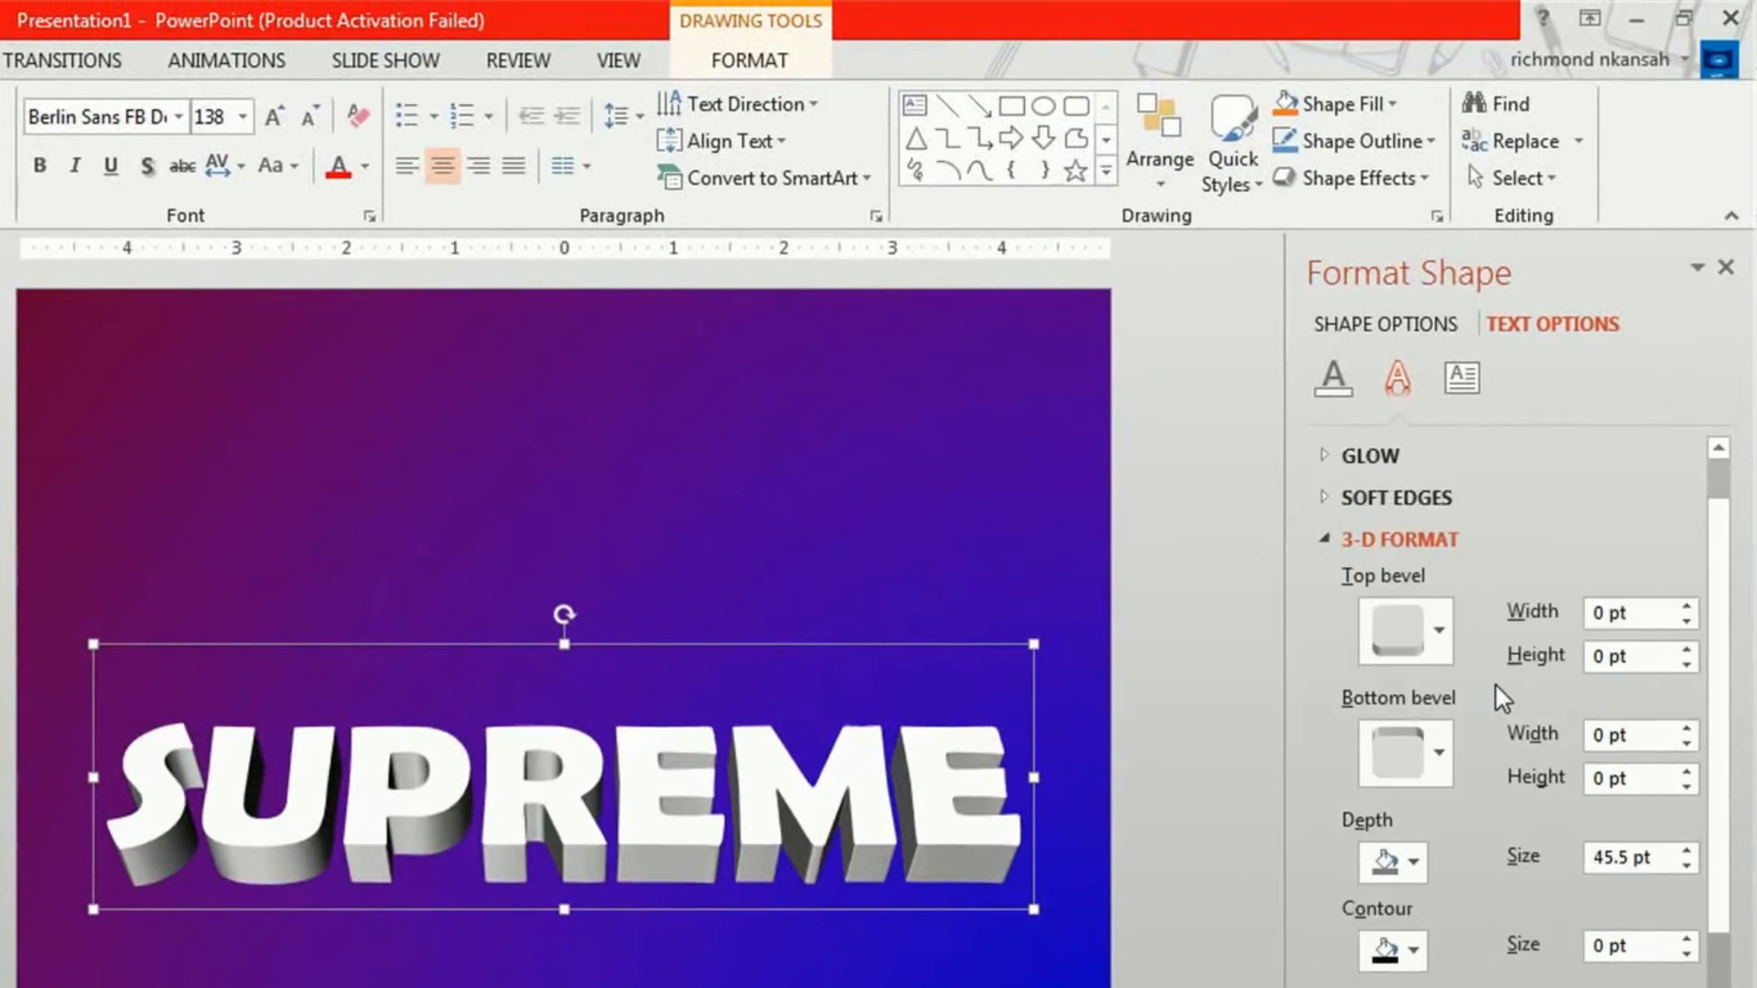
pyautogui.click(1330, 545)
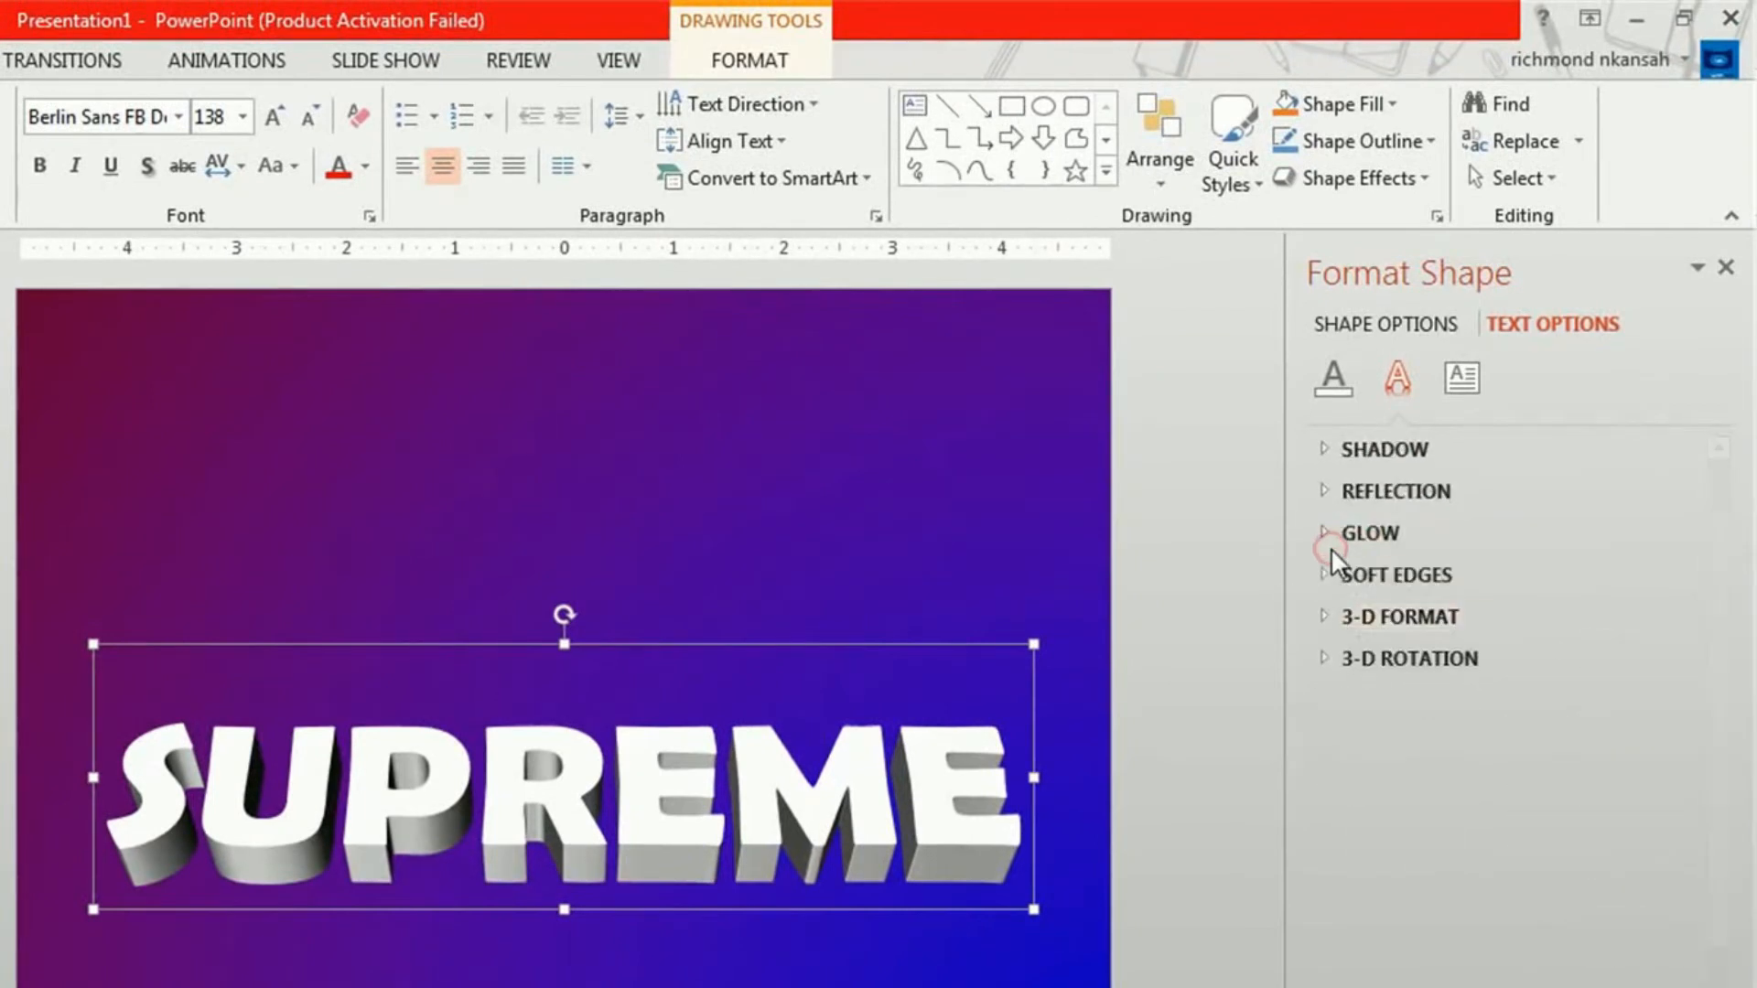
pyautogui.click(1331, 453)
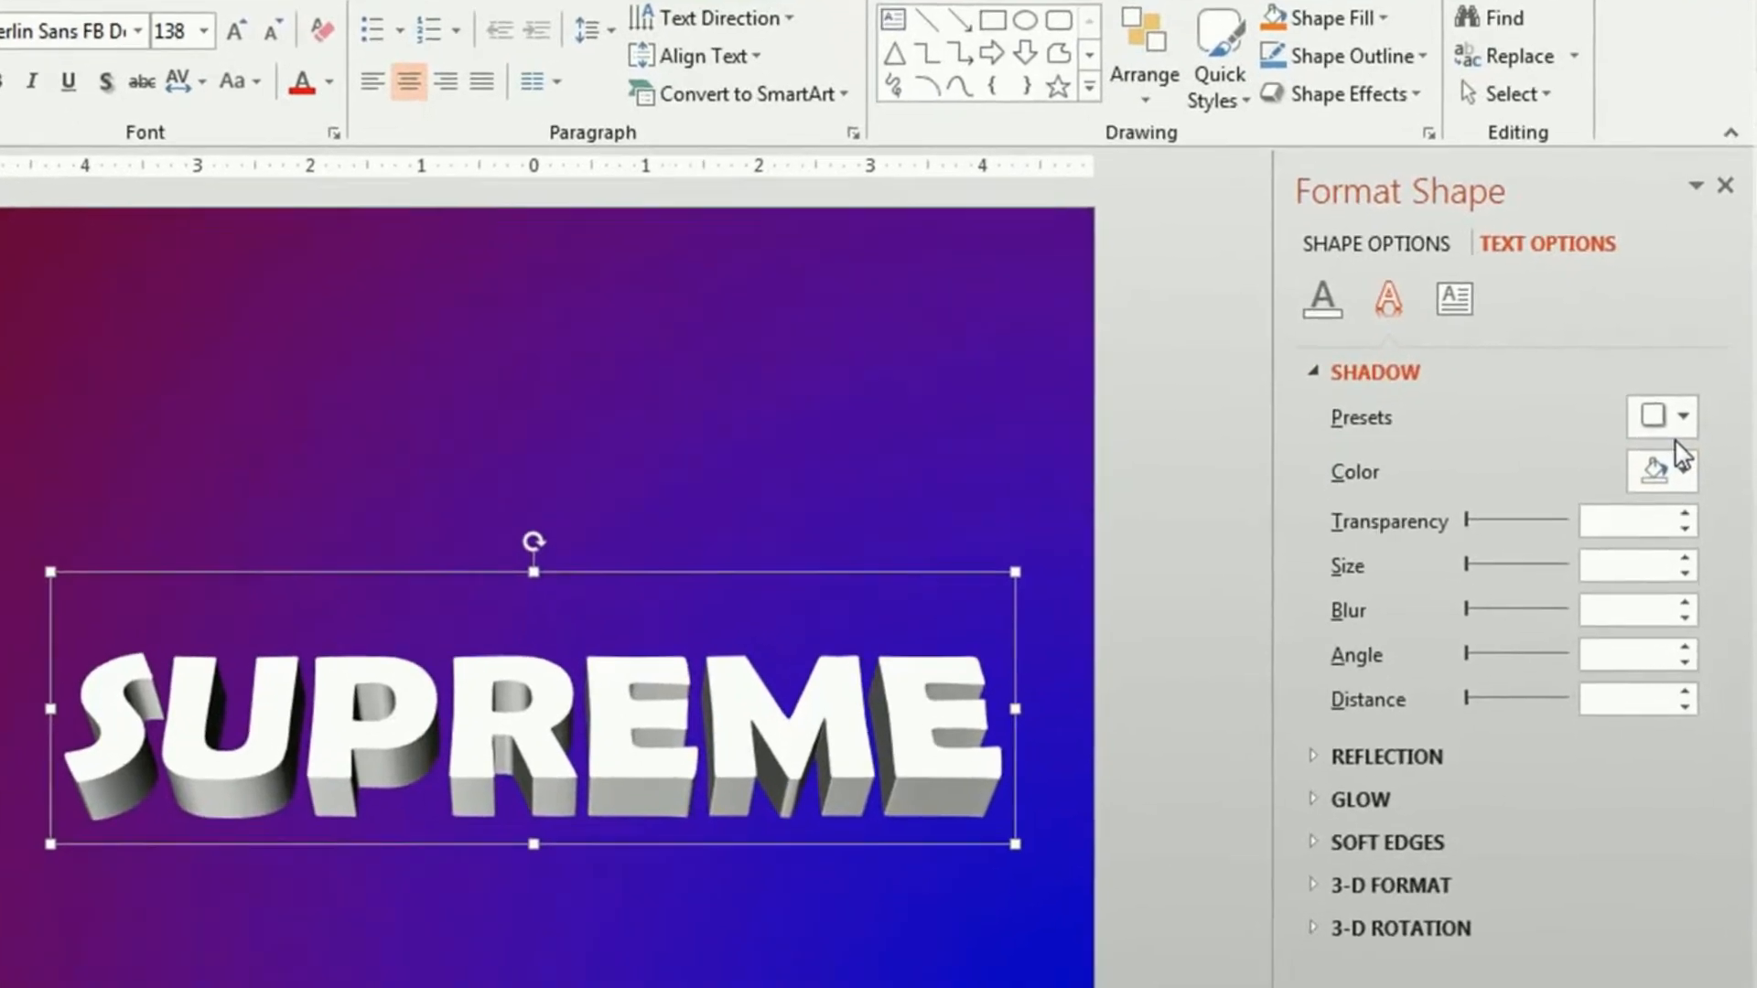
pyautogui.click(1675, 436)
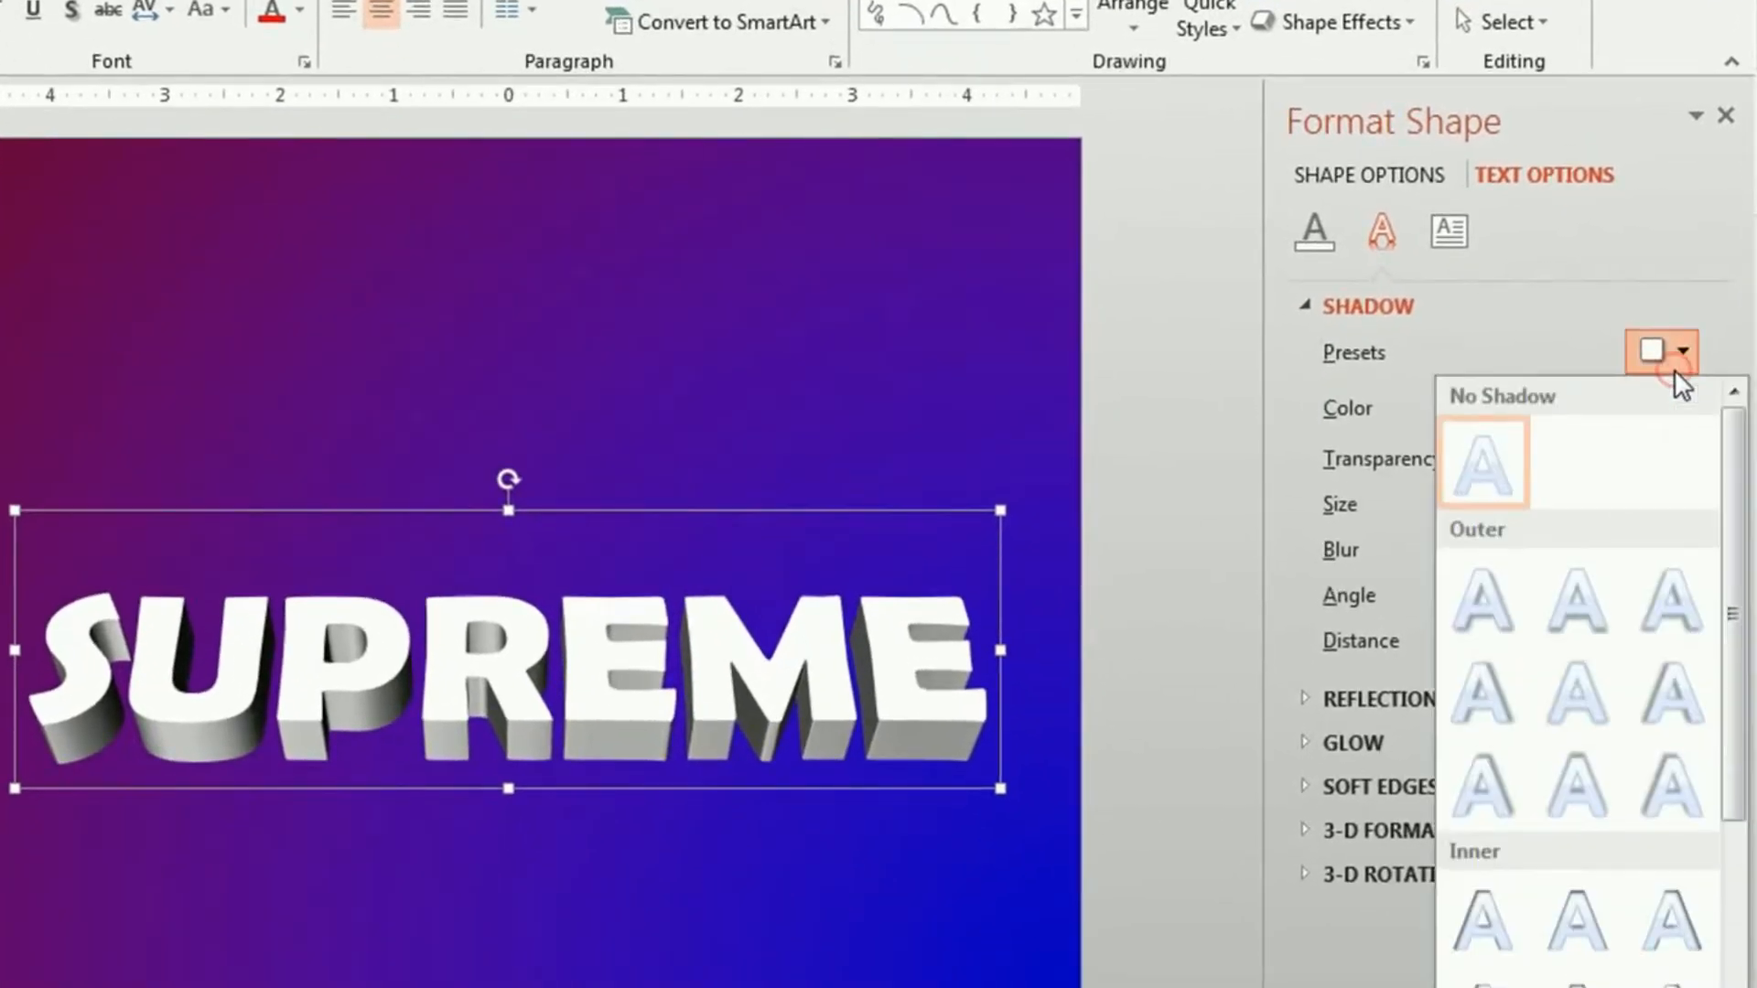
pyautogui.moveTo(1734, 572); pyautogui.dragTo(1743, 910)
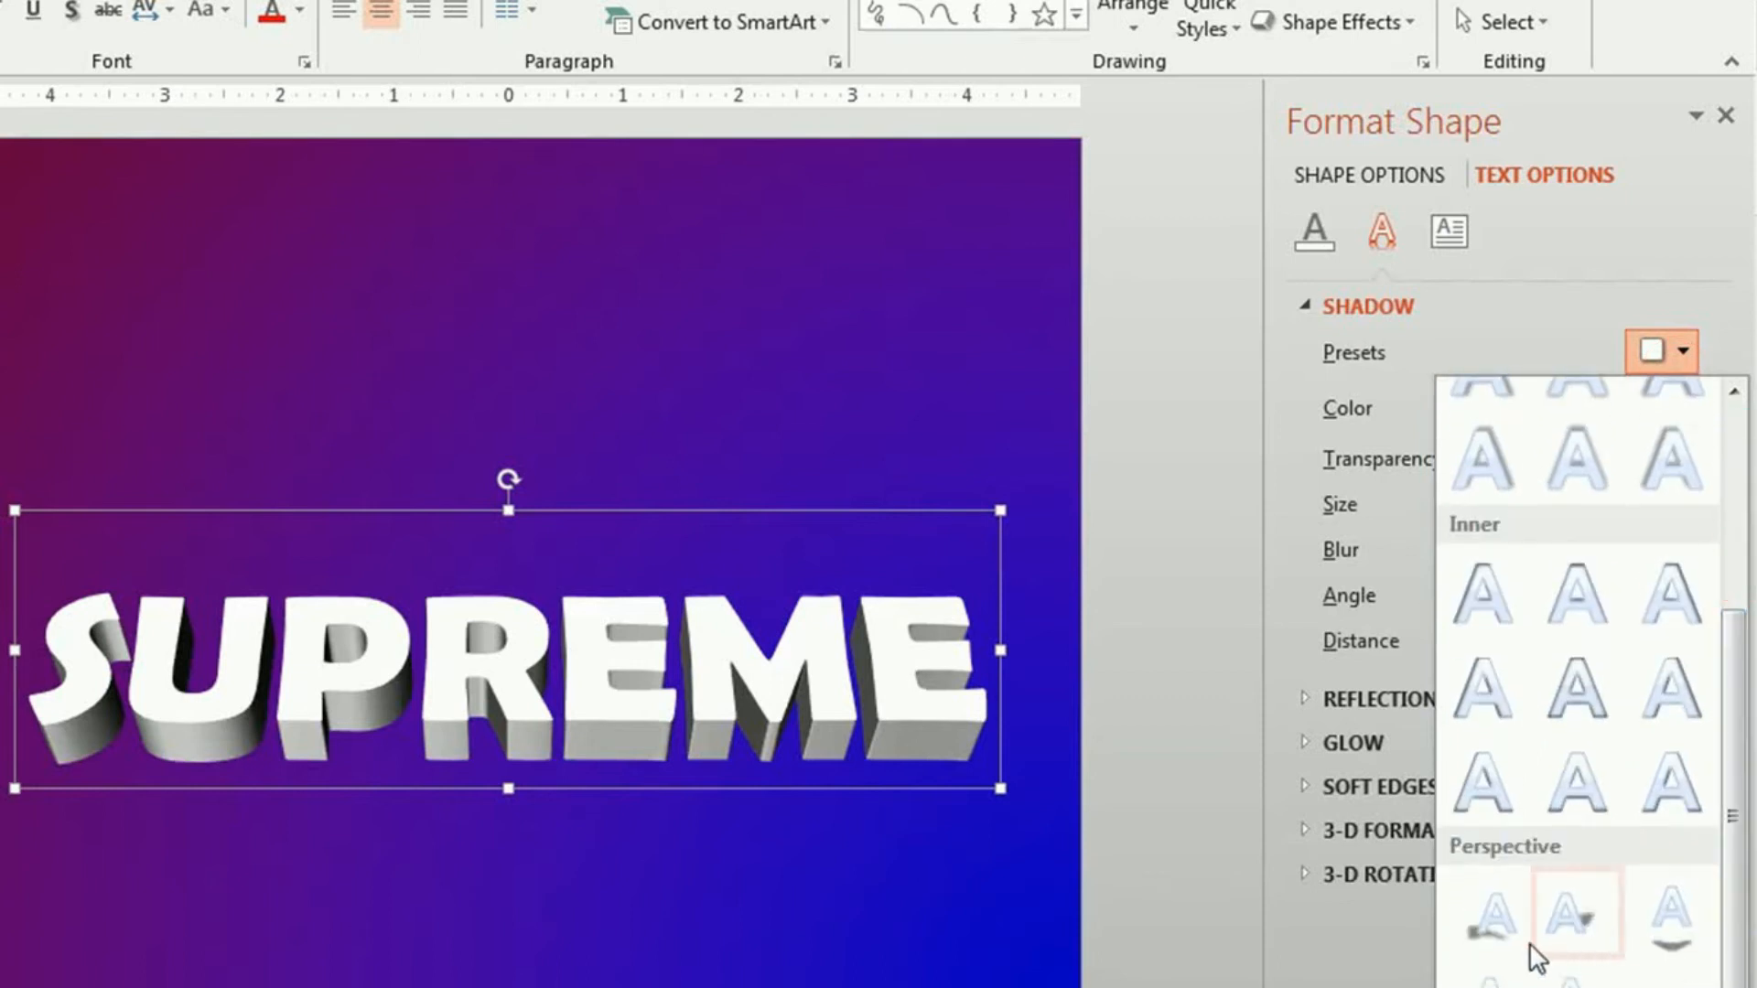
pyautogui.click(1490, 920)
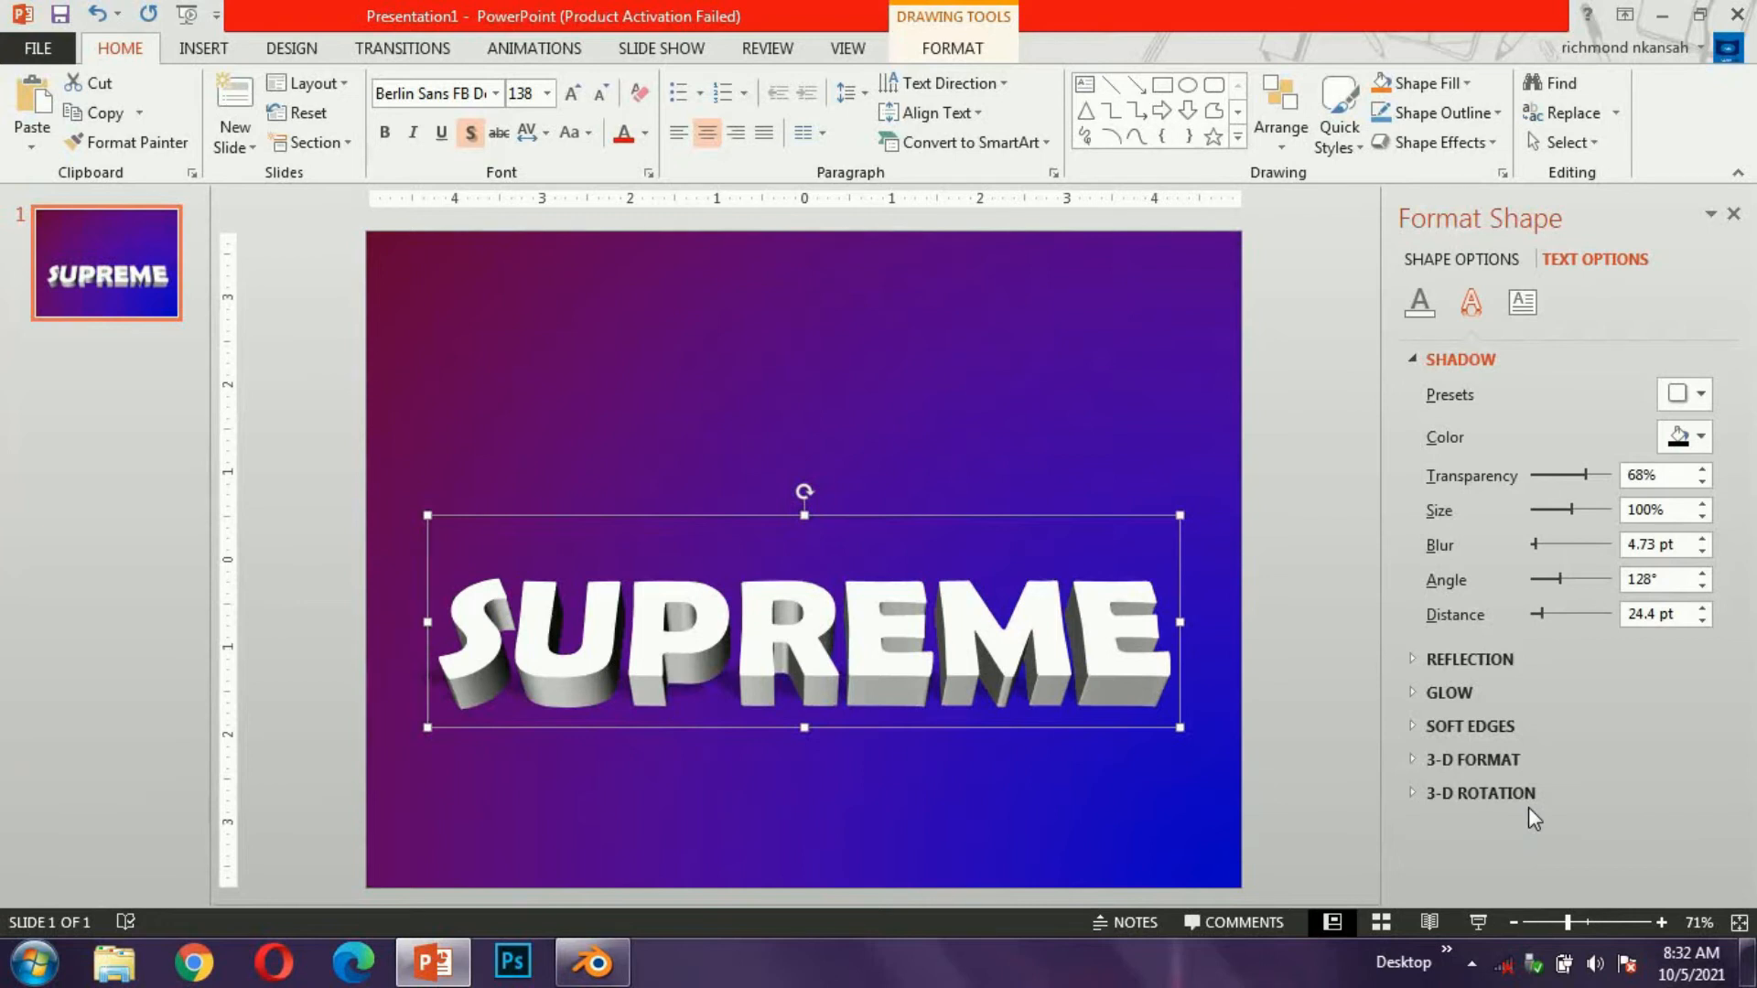
pyautogui.click(1420, 360)
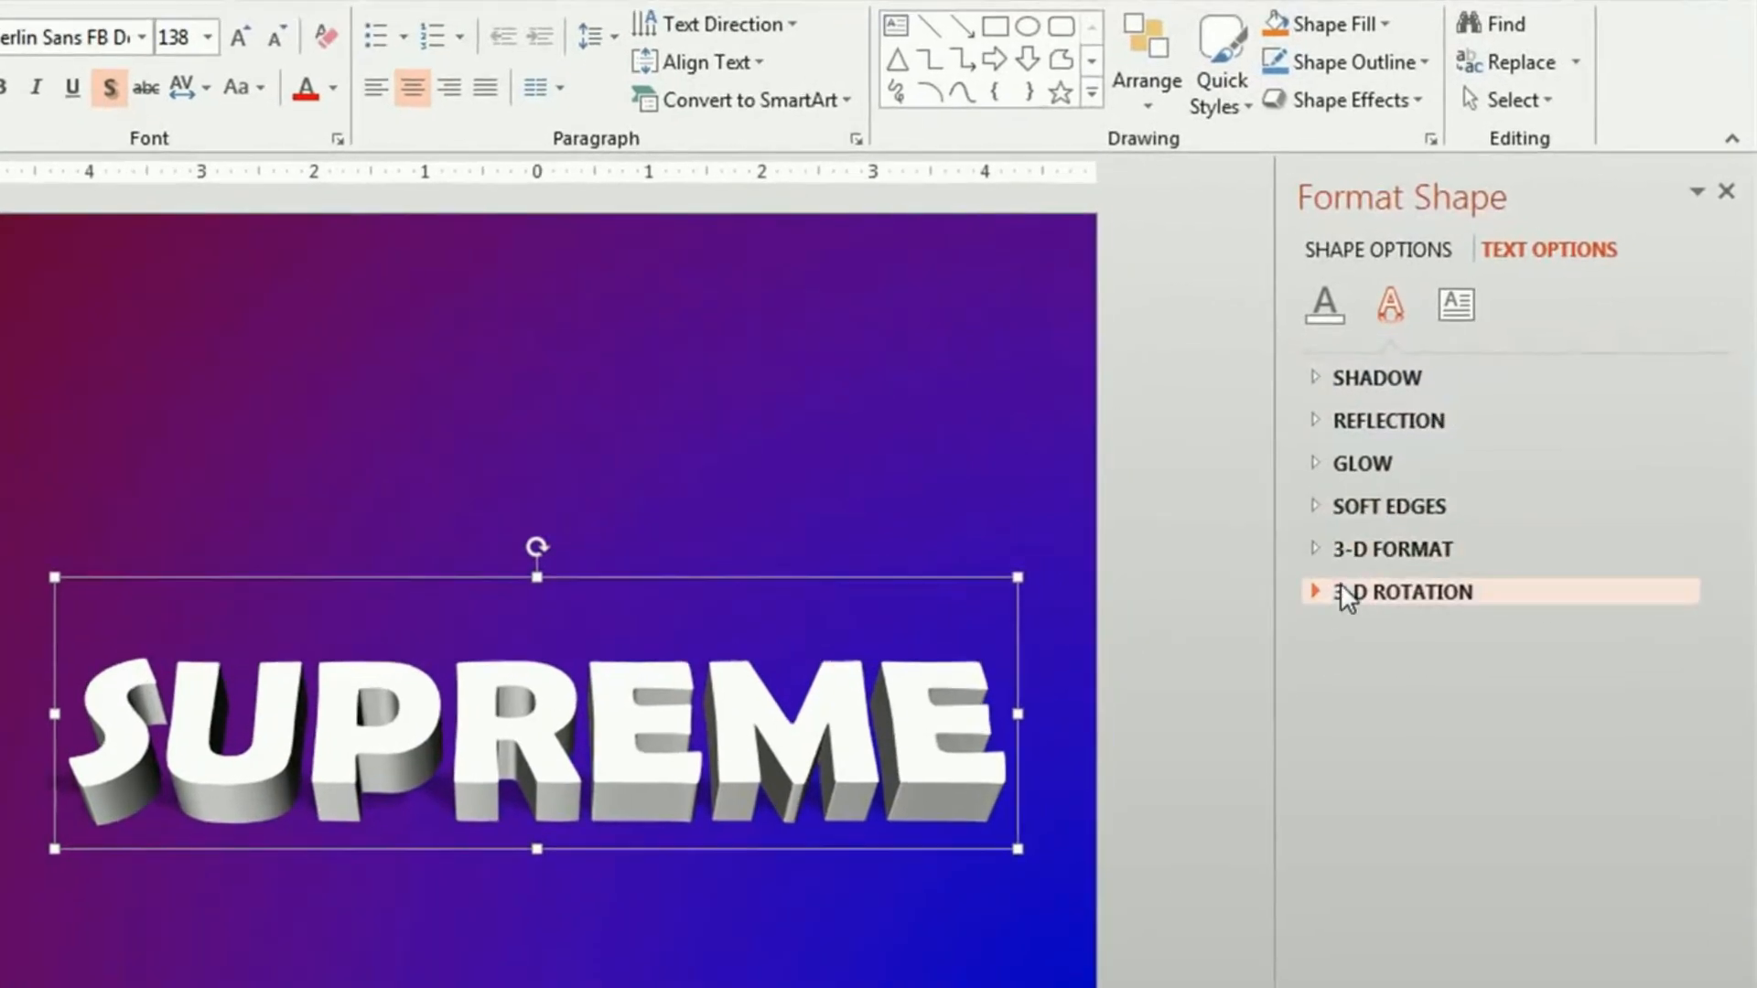
# - Apply the first reflection variation to the SUPREME text, set its transparency to 67% and size to 44%, and deselect the text
pyautogui.click(1331, 422)
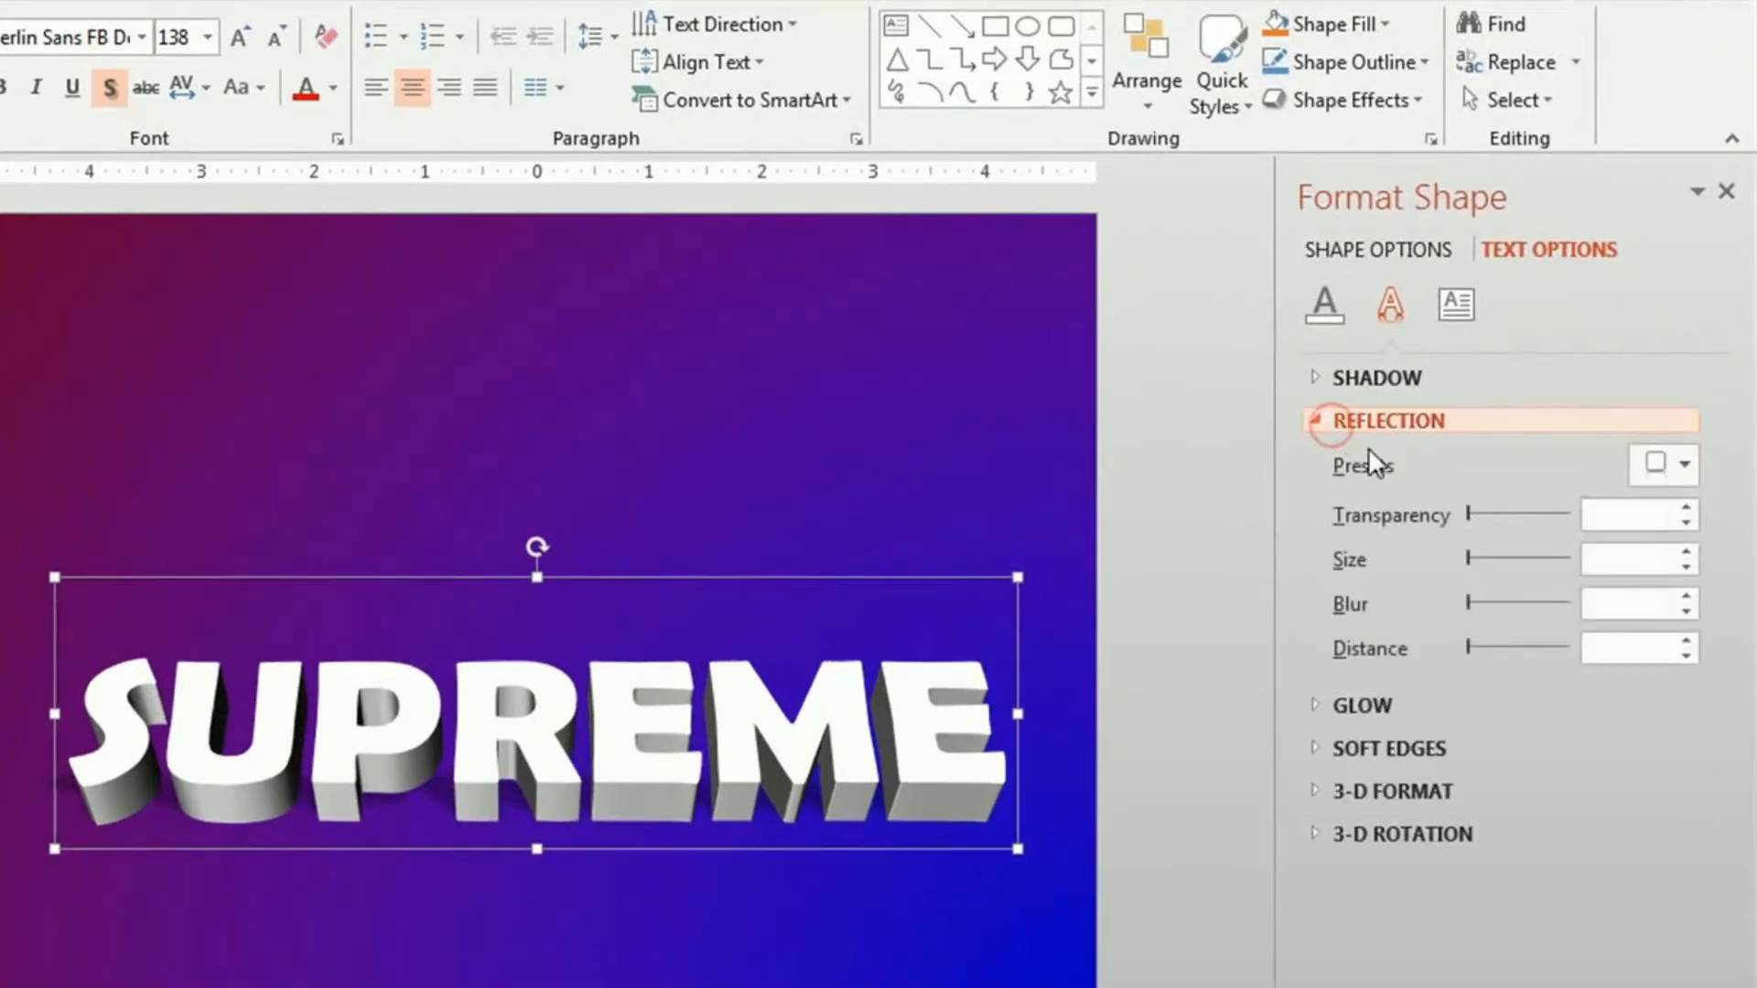
pyautogui.click(1667, 464)
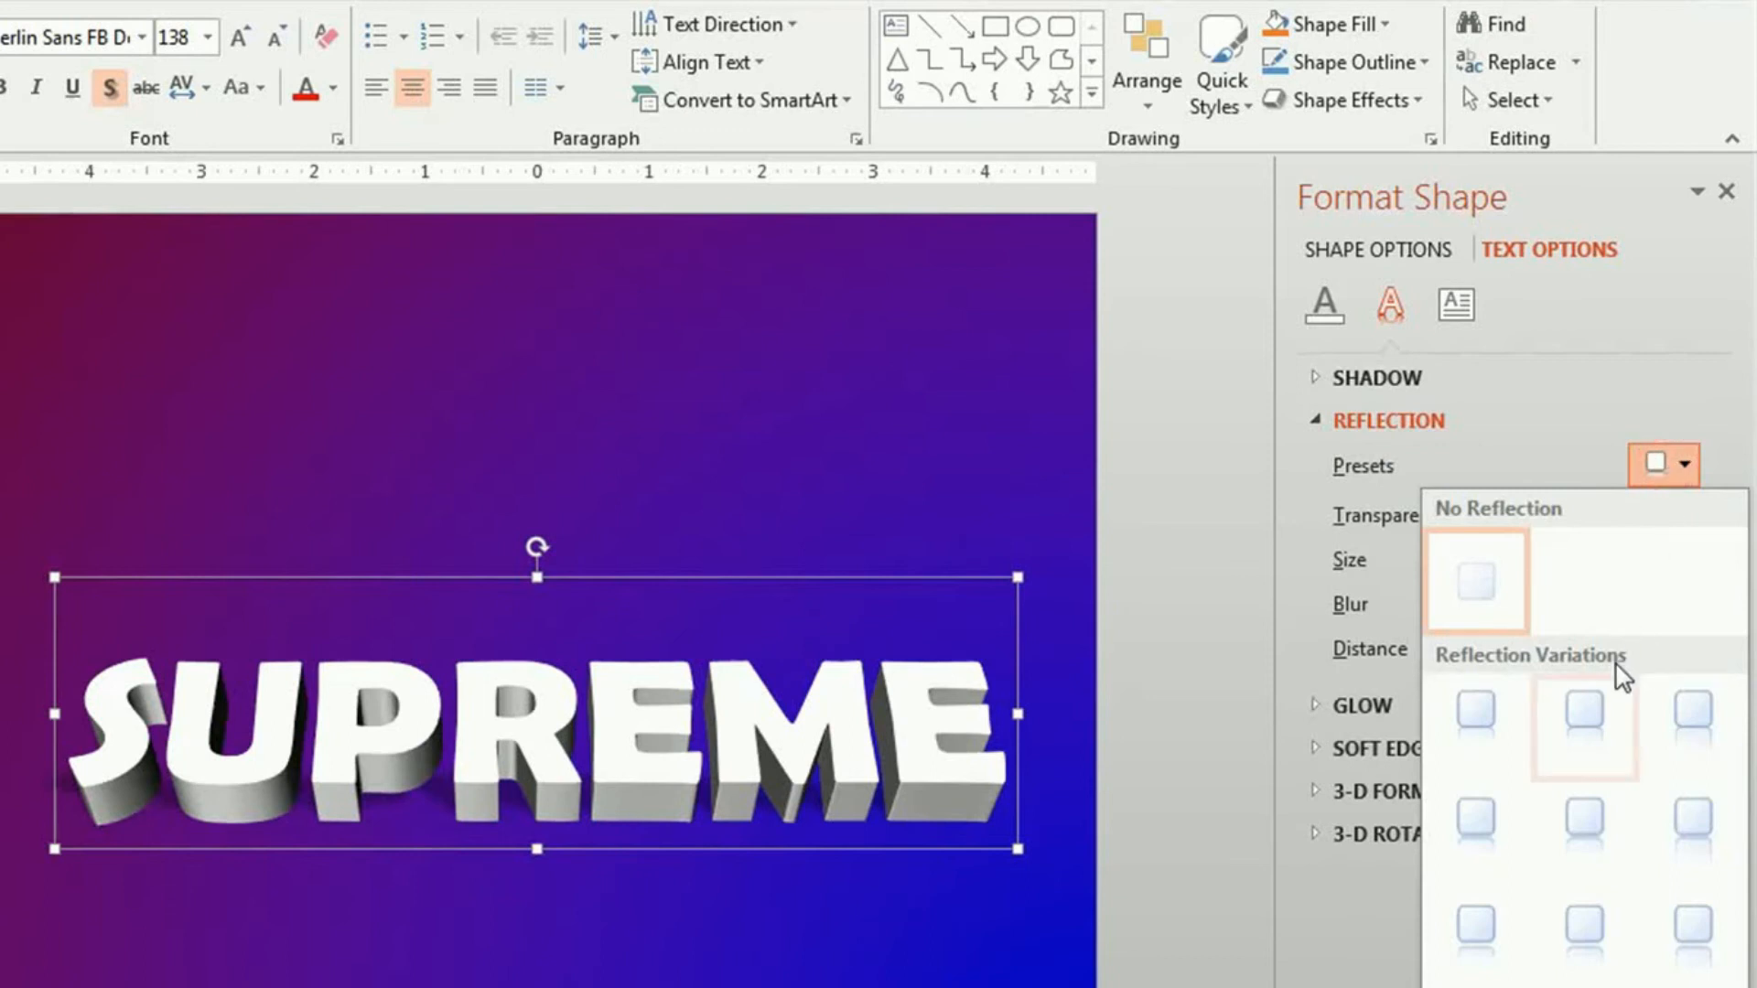
pyautogui.click(1495, 726)
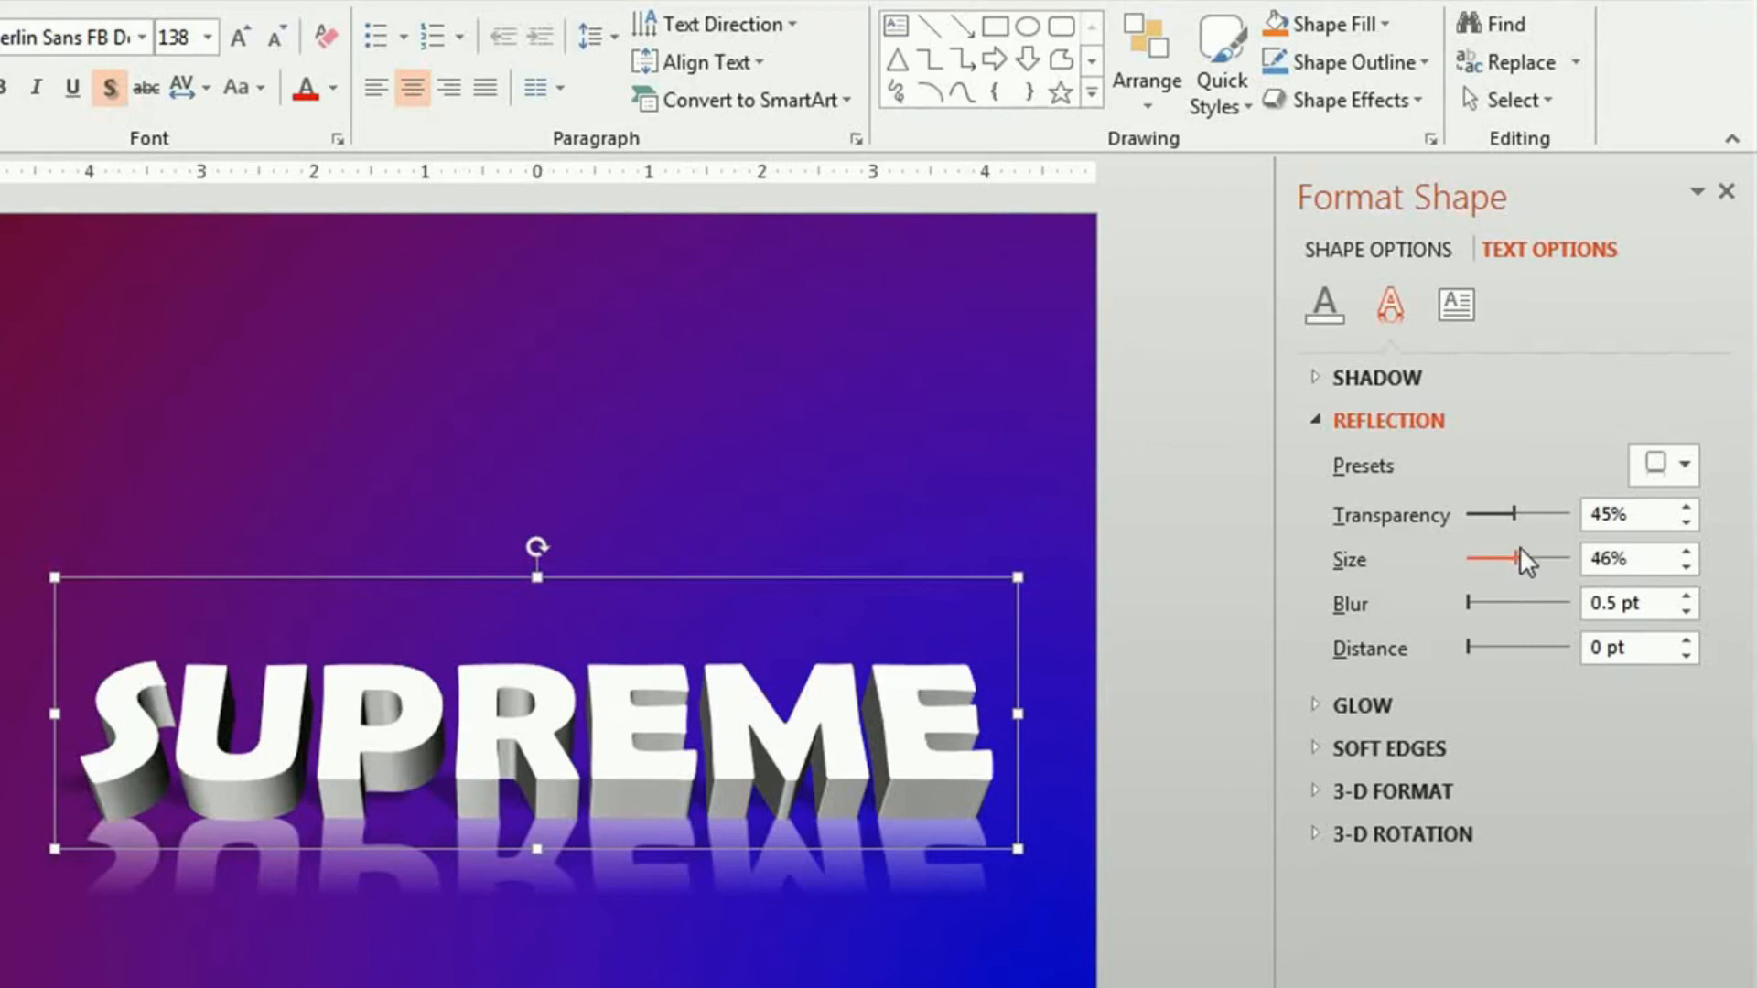
pyautogui.moveTo(1517, 514)
pyautogui.mouseDown()
pyautogui.moveTo(1574, 521)
pyautogui.moveTo(1535, 524)
pyautogui.mouseUp()
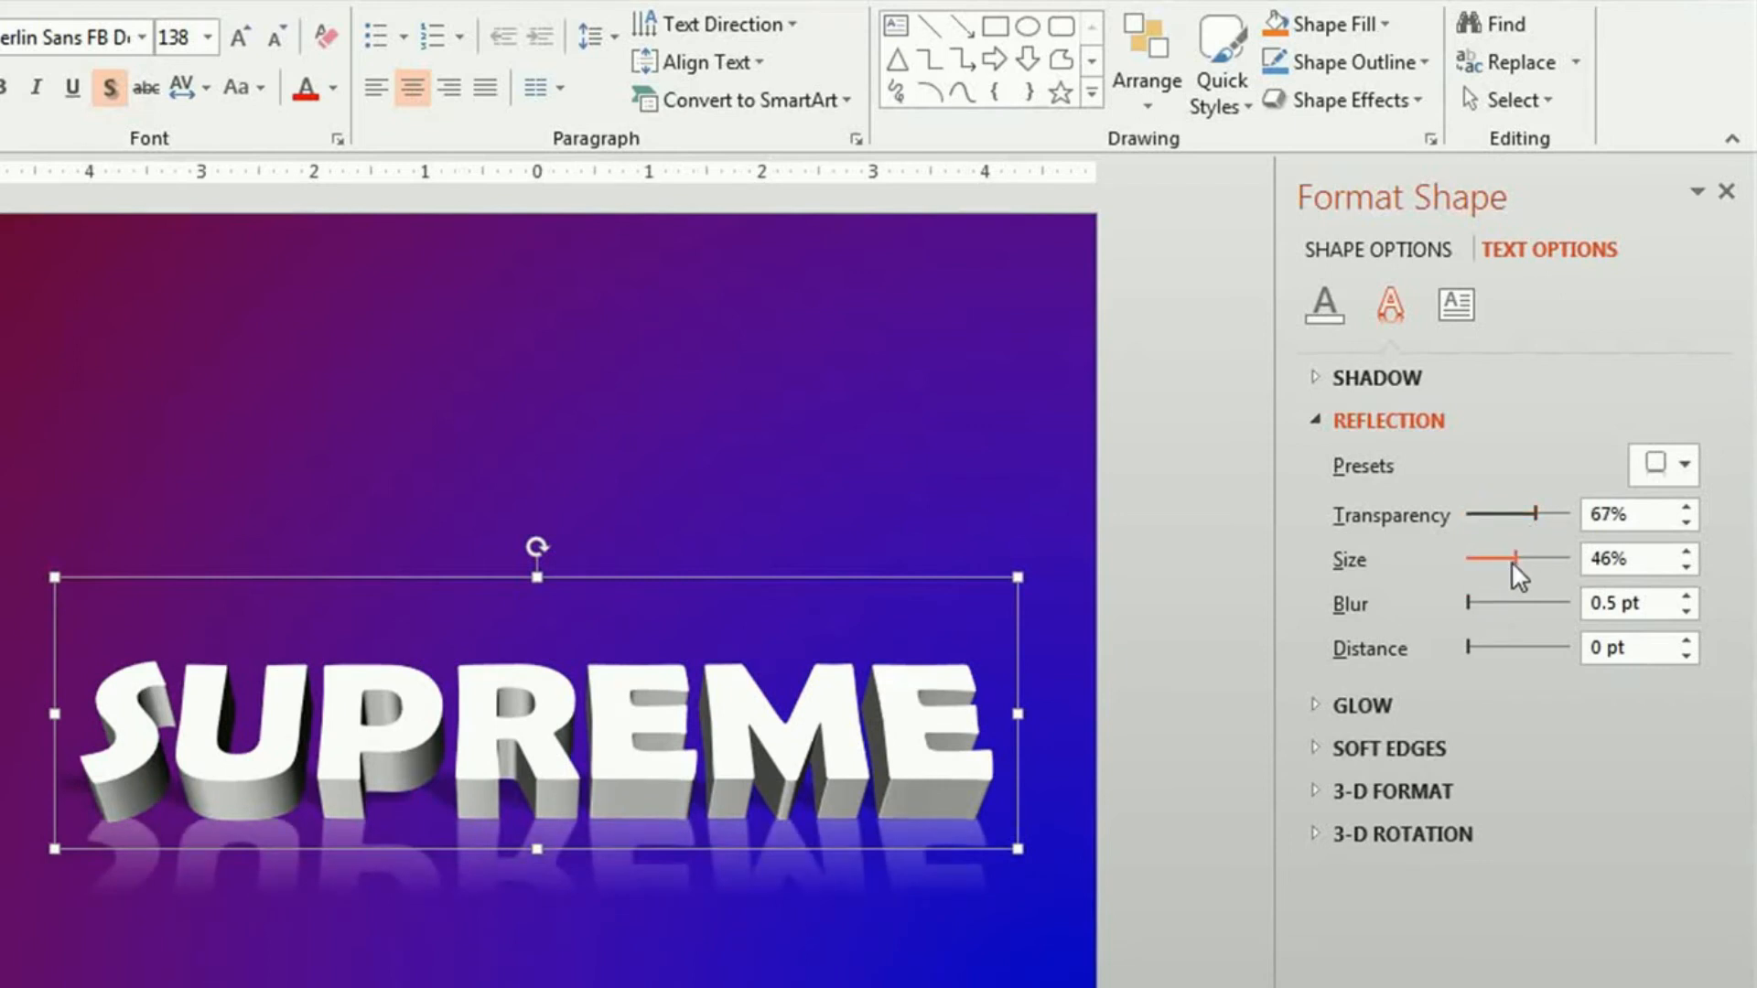
pyautogui.moveTo(1518, 563); pyautogui.dragTo(1513, 563)
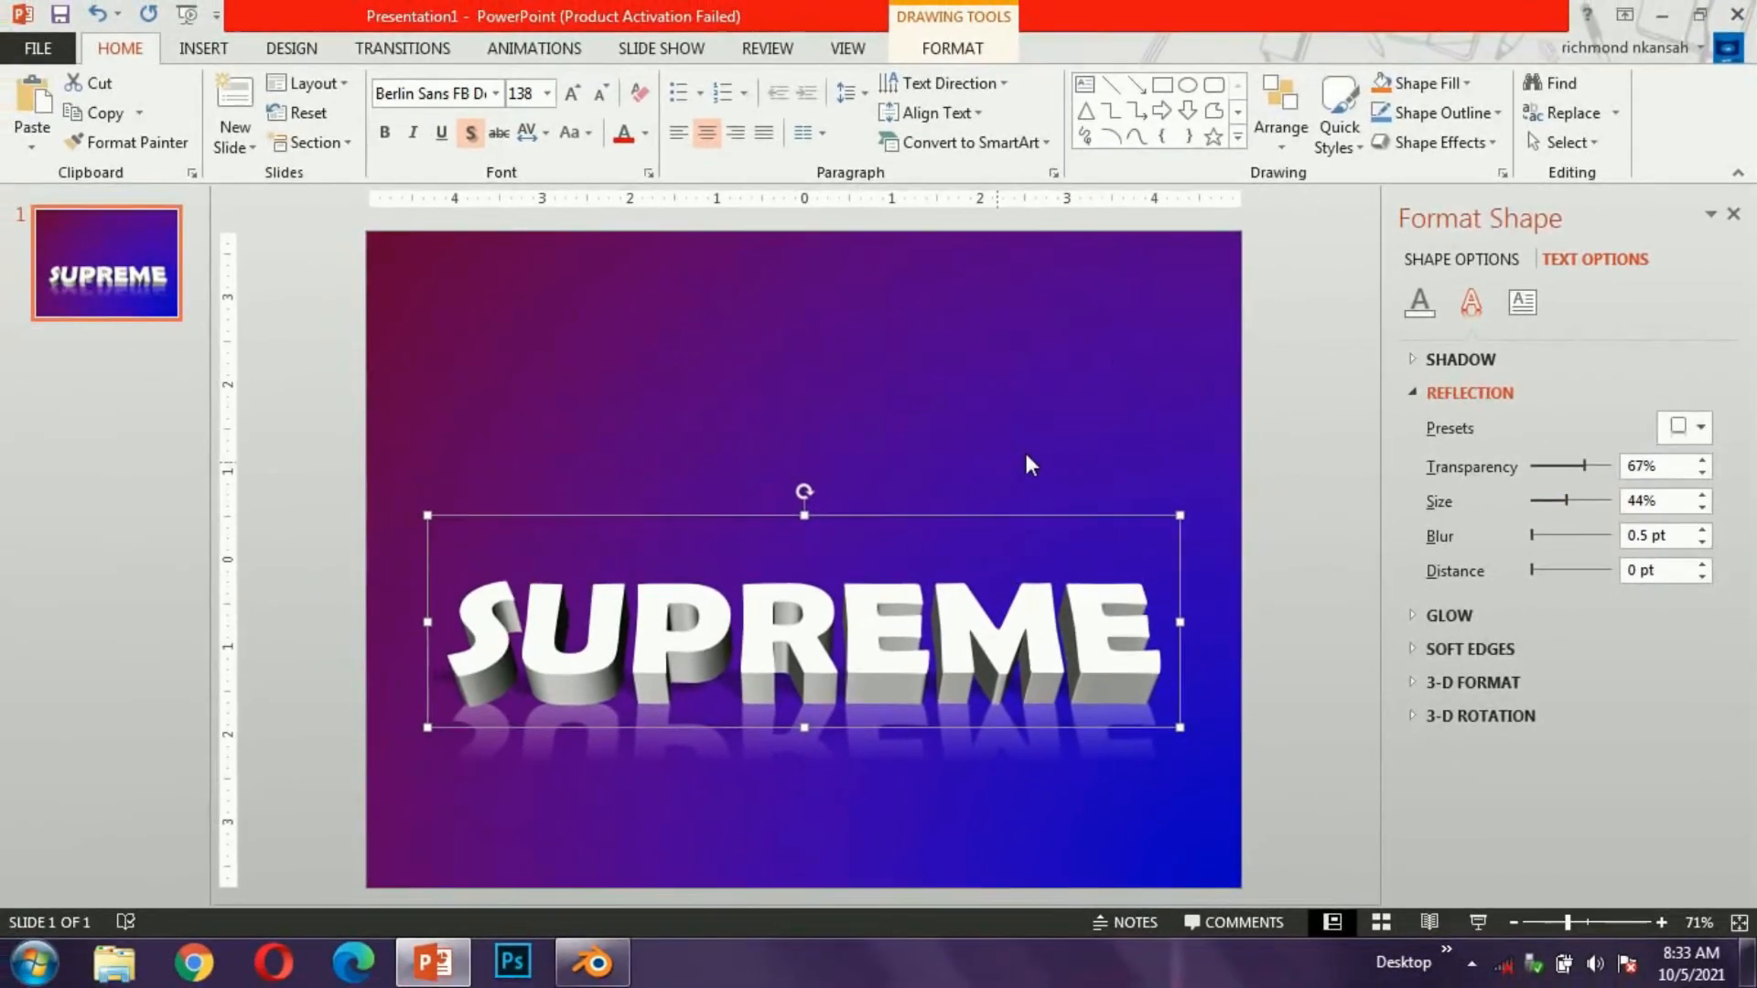
pyautogui.click(1026, 454)
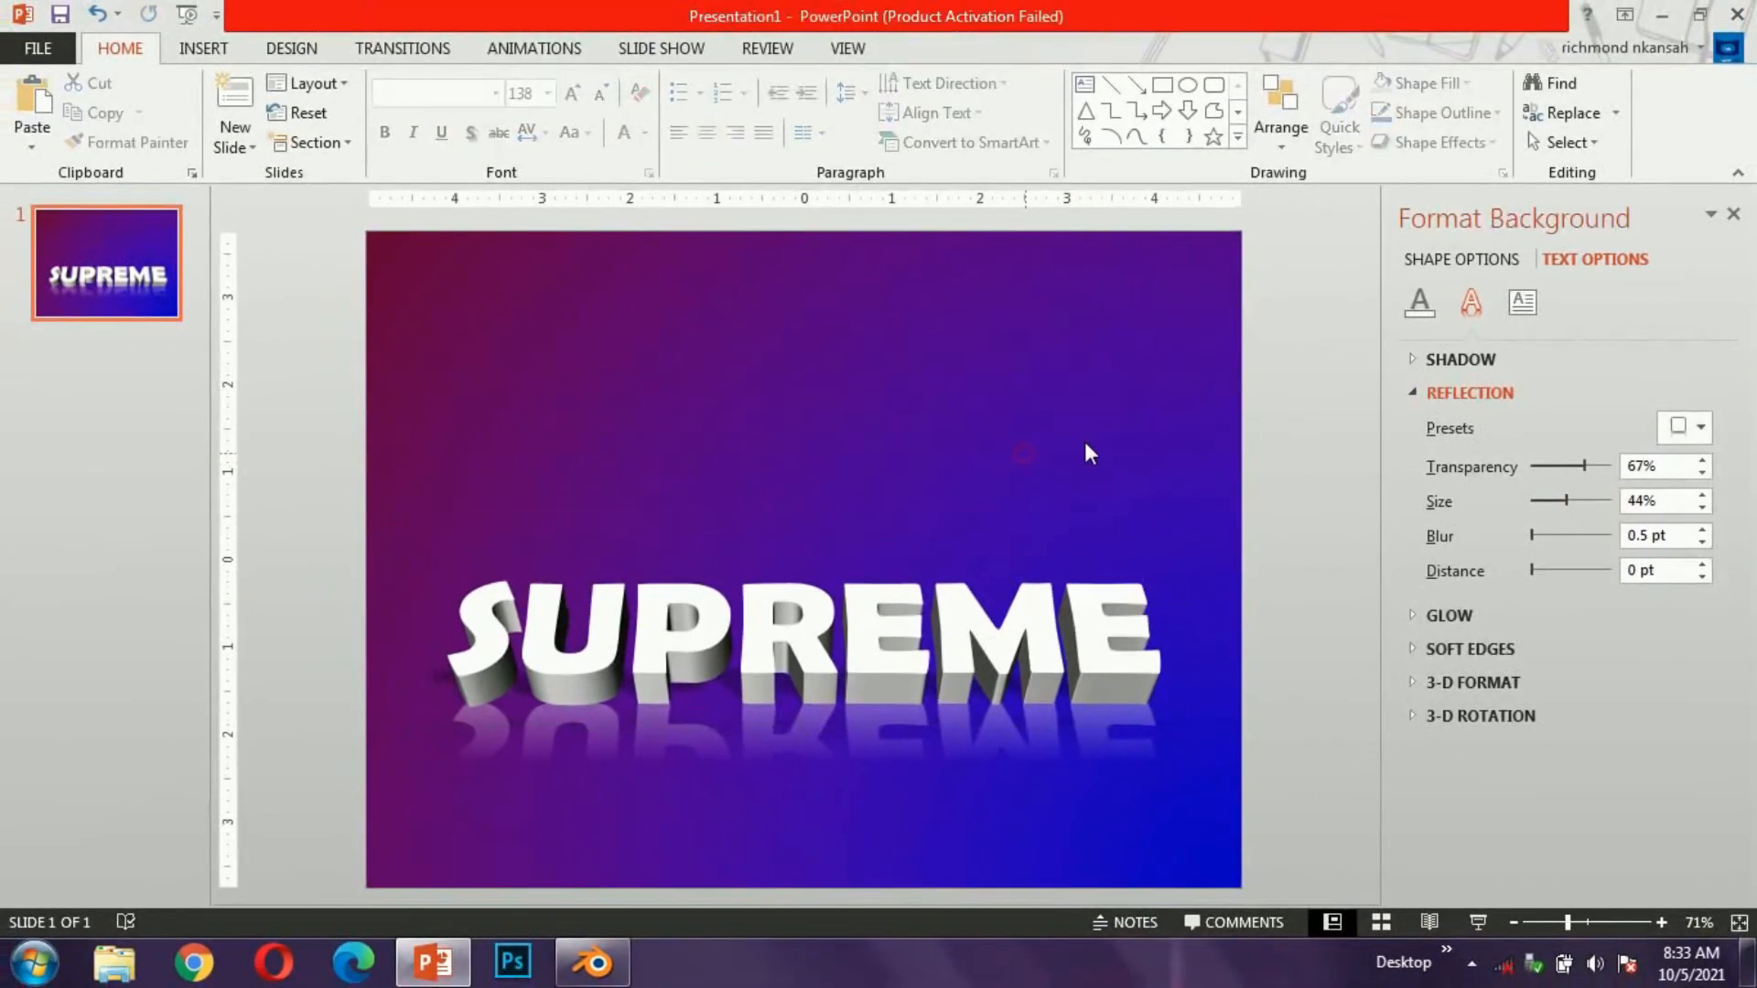